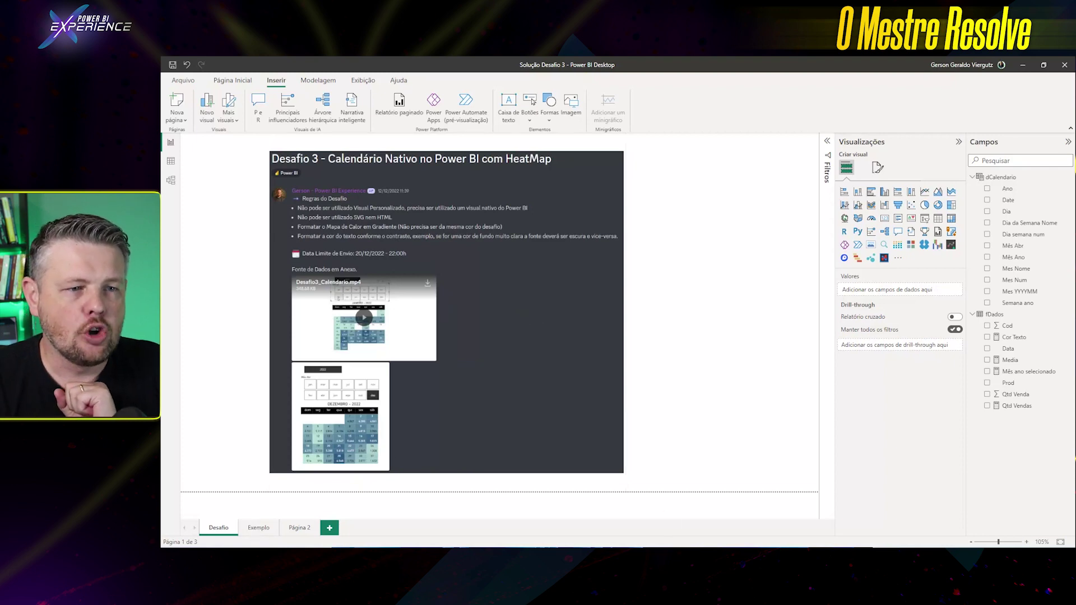
Step: Compare other participants' heat-map reports, then close one and answer its save prompt
click(737, 520)
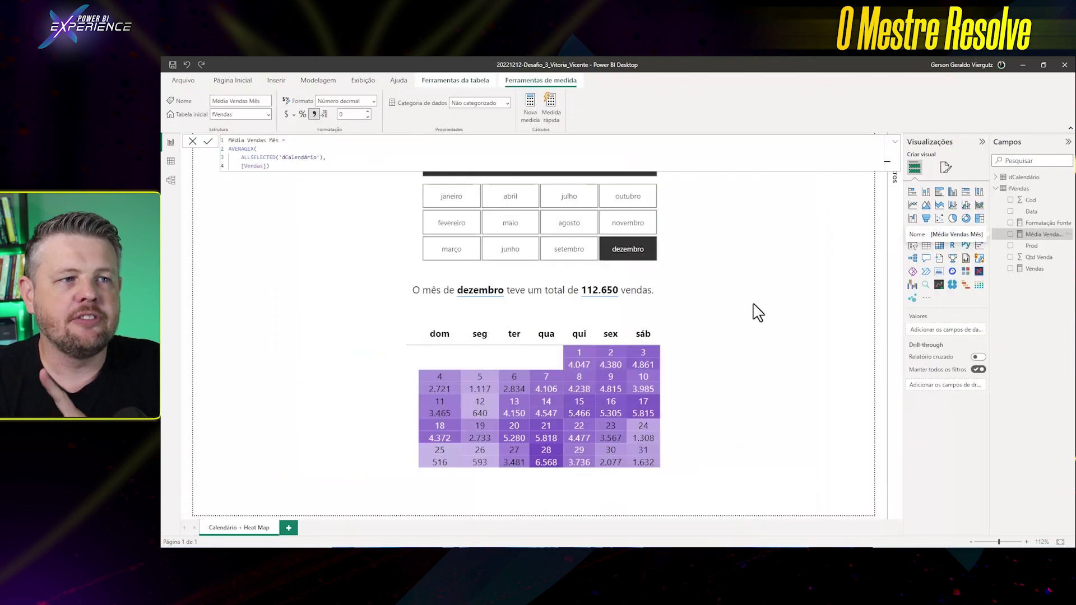
click(764, 363)
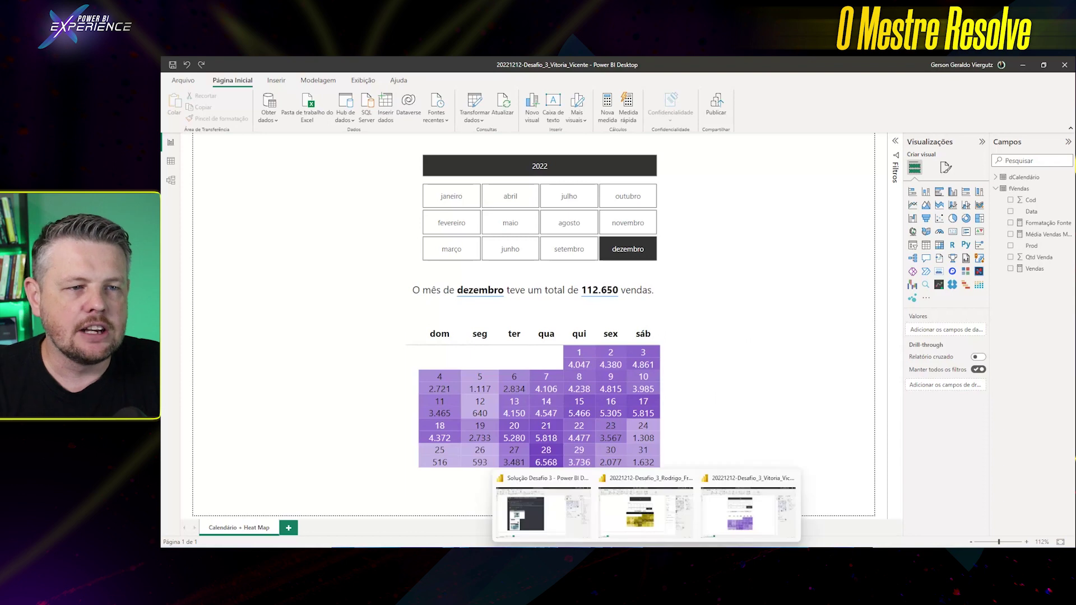
click(662, 531)
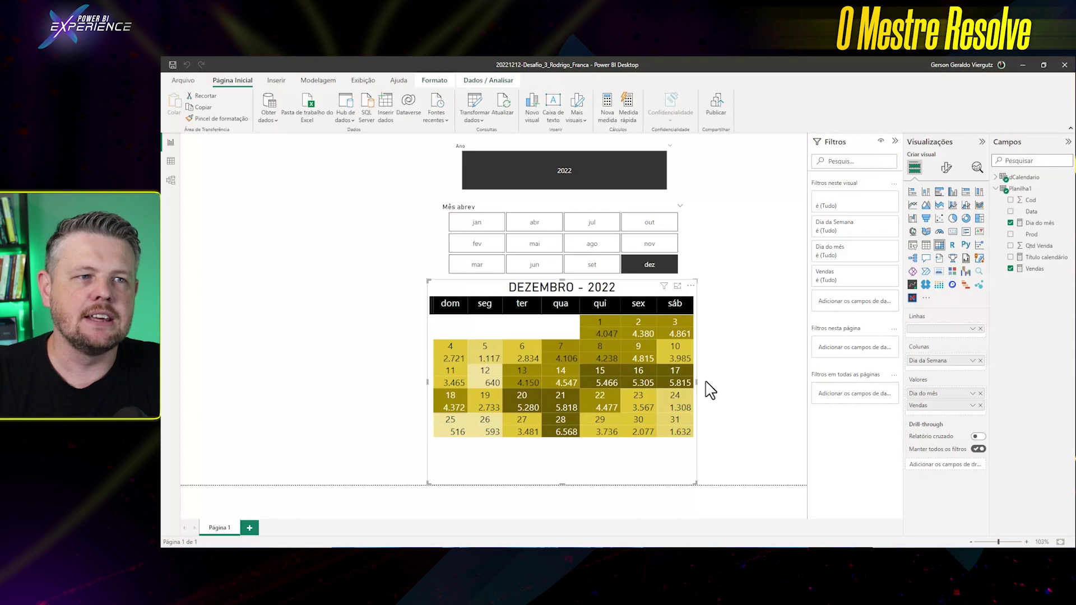
click(1064, 64)
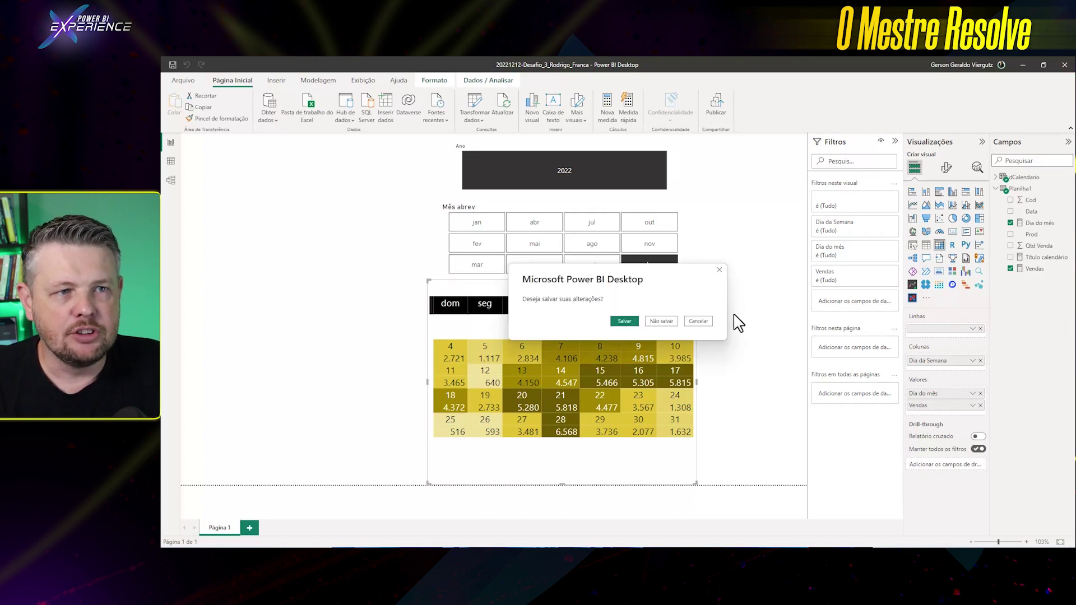
click(660, 321)
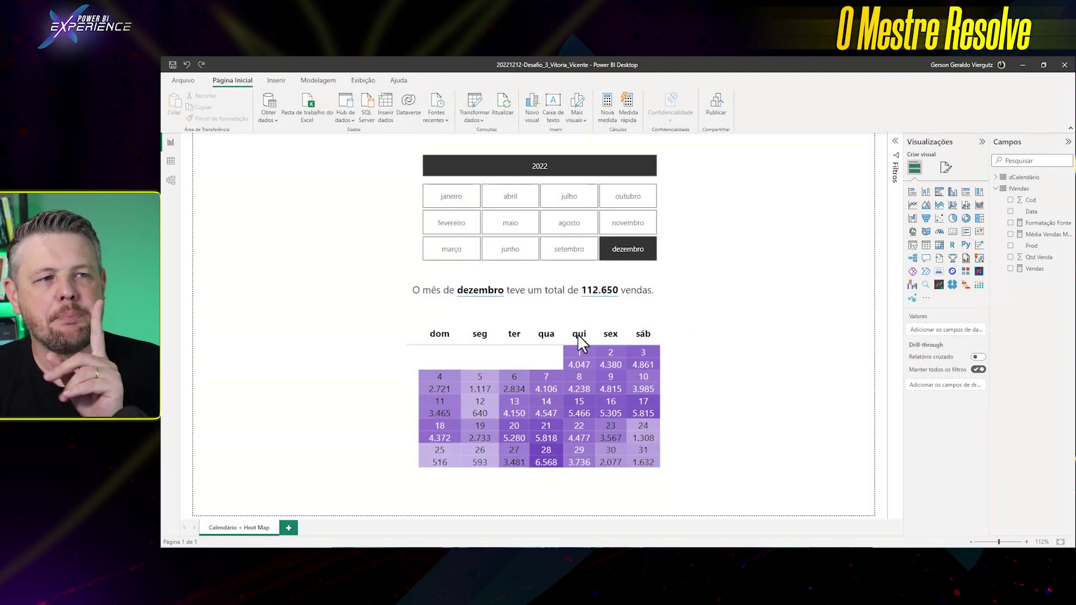
Step: Filter a calendar to setembro, junho, março and novembro, then return to Solução Desafio 3's Exemplo page
click(578, 250)
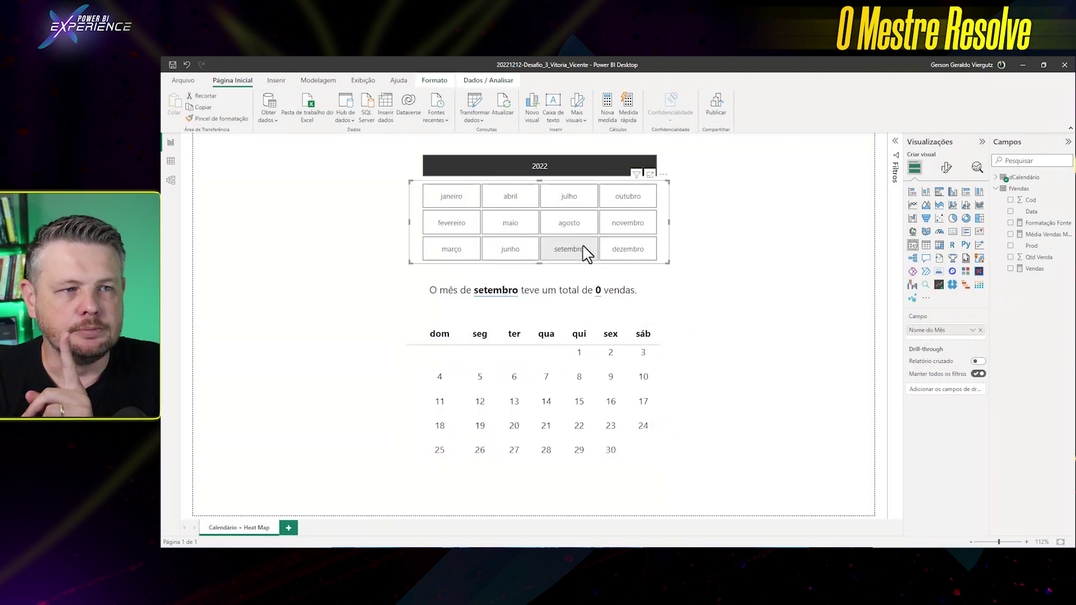
click(510, 252)
click(476, 253)
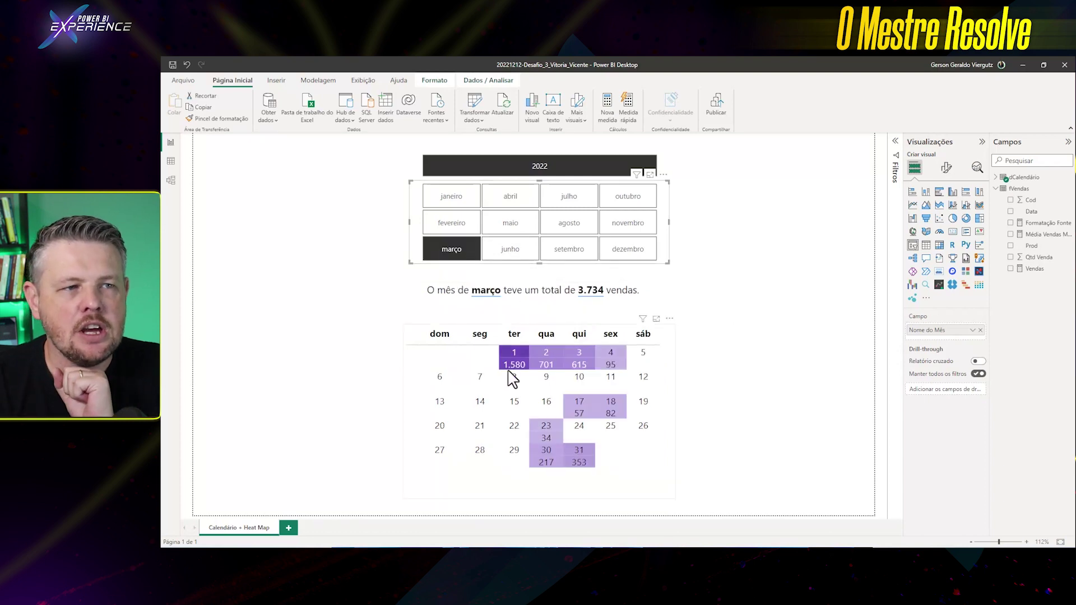
click(641, 221)
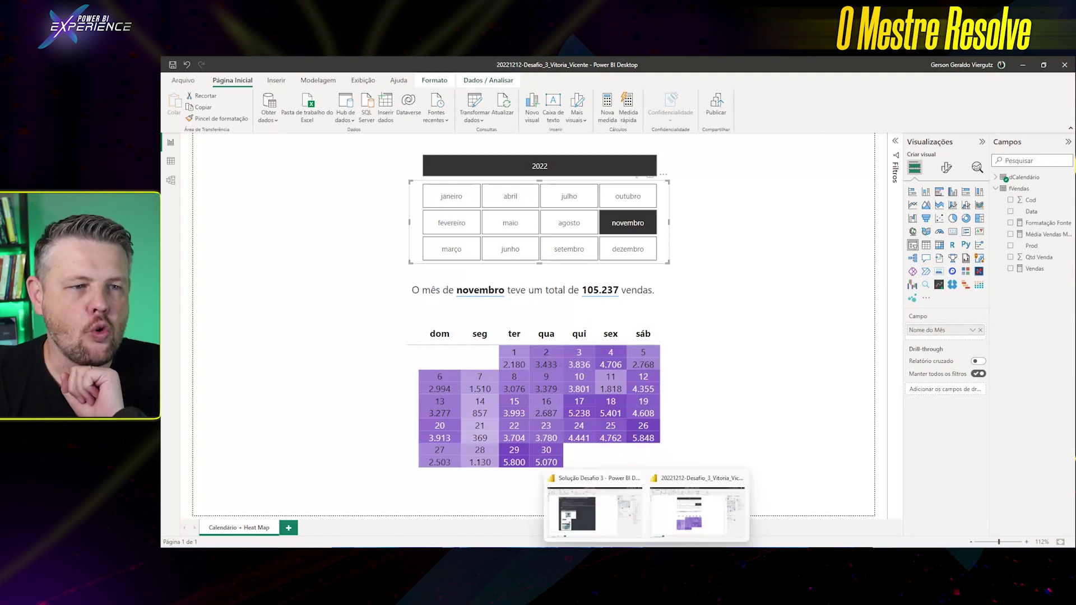
click(621, 529)
click(255, 528)
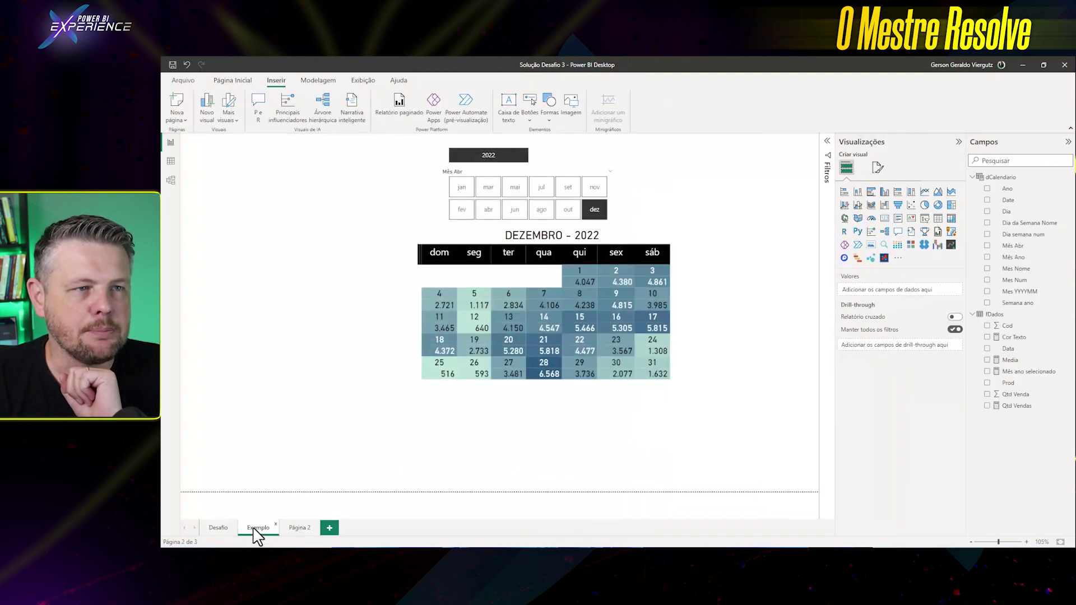
Step: Show outubro, agosto, abril and fevereiro on the Exemplo calendar, glancing at the empty Página 2
click(563, 213)
click(541, 211)
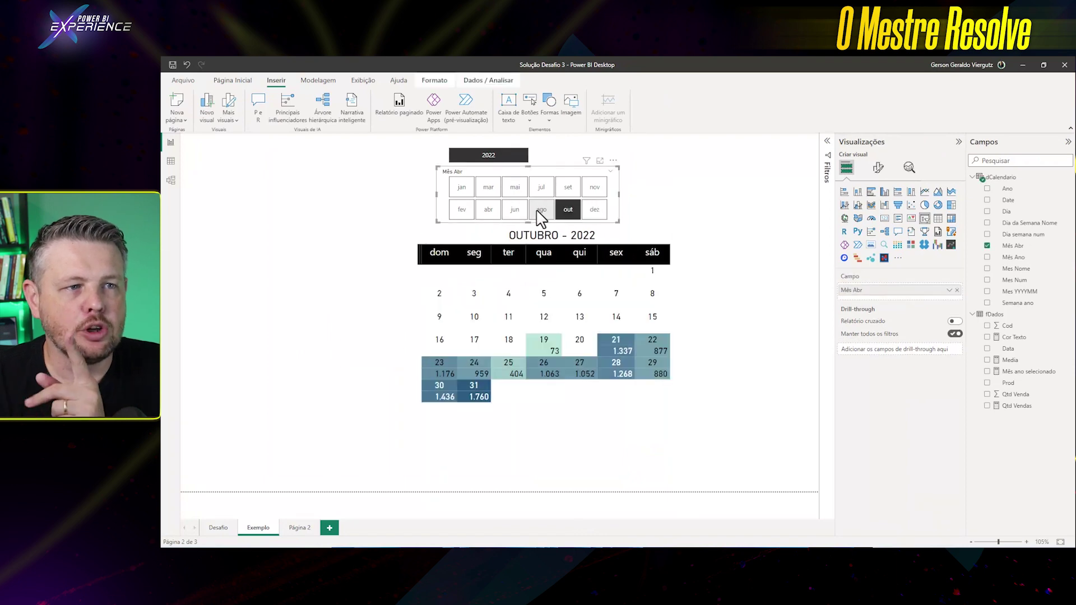
click(488, 211)
click(461, 212)
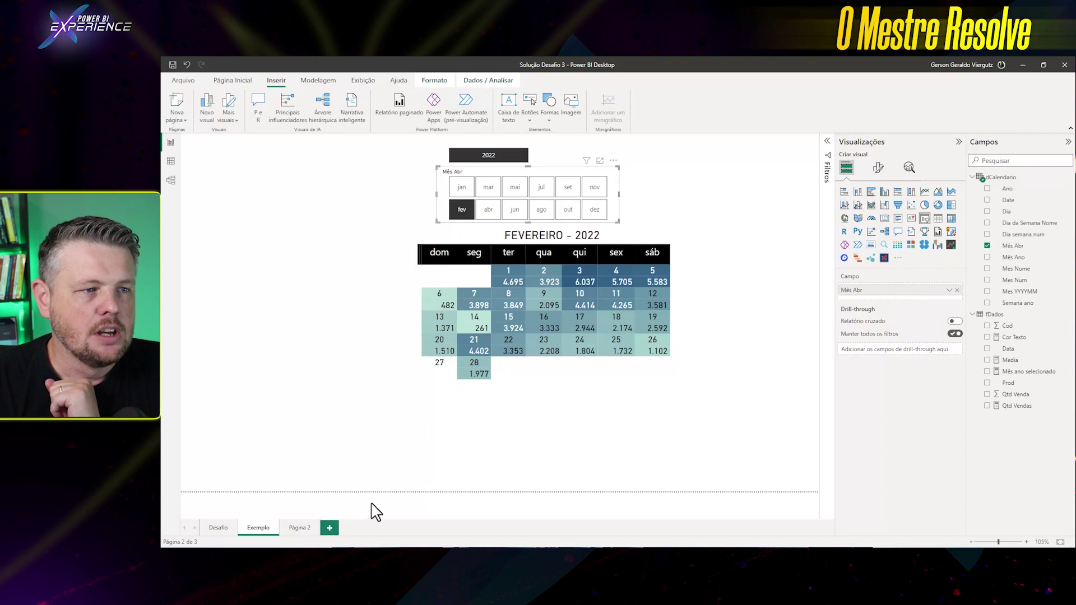
click(300, 528)
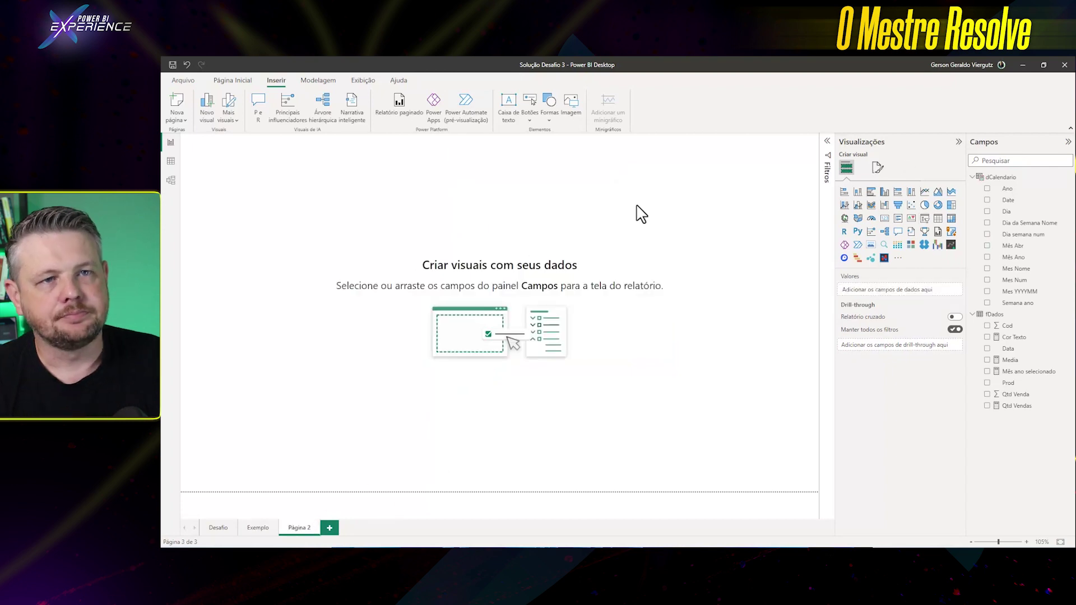
click(270, 528)
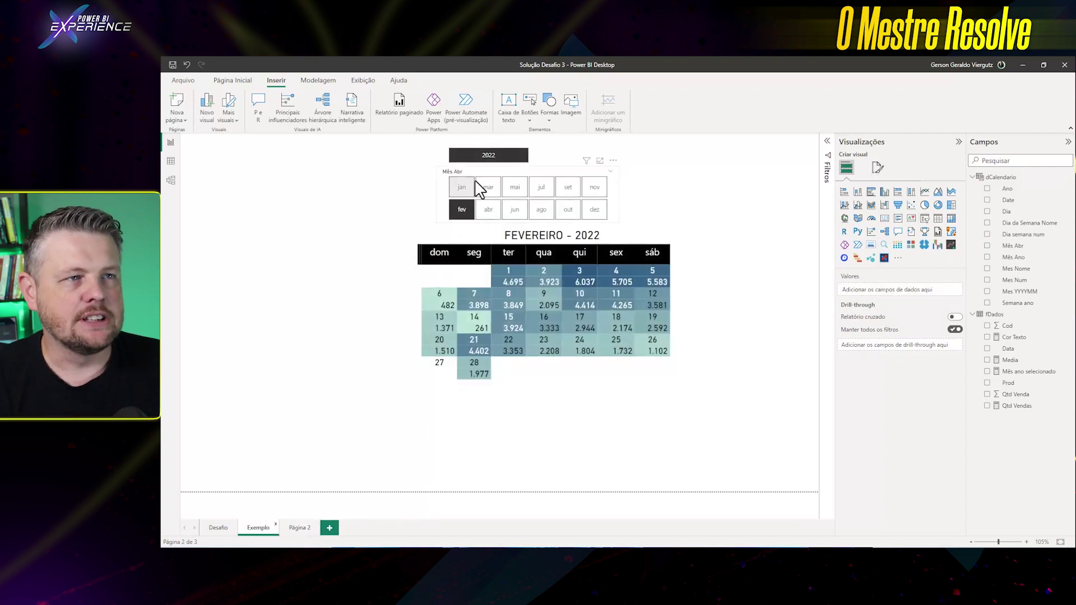
Step: Copy the year and month slicers from Exemplo and paste them onto Página 2
click(541, 154)
ctrl+click(560, 174)
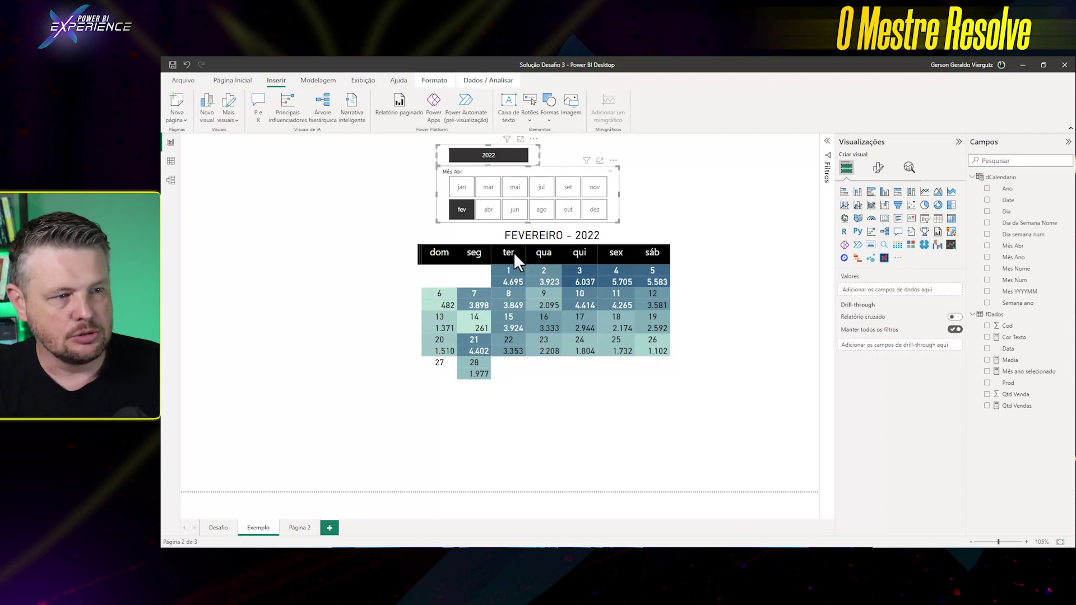
click(300, 530)
key(ctrl+v)
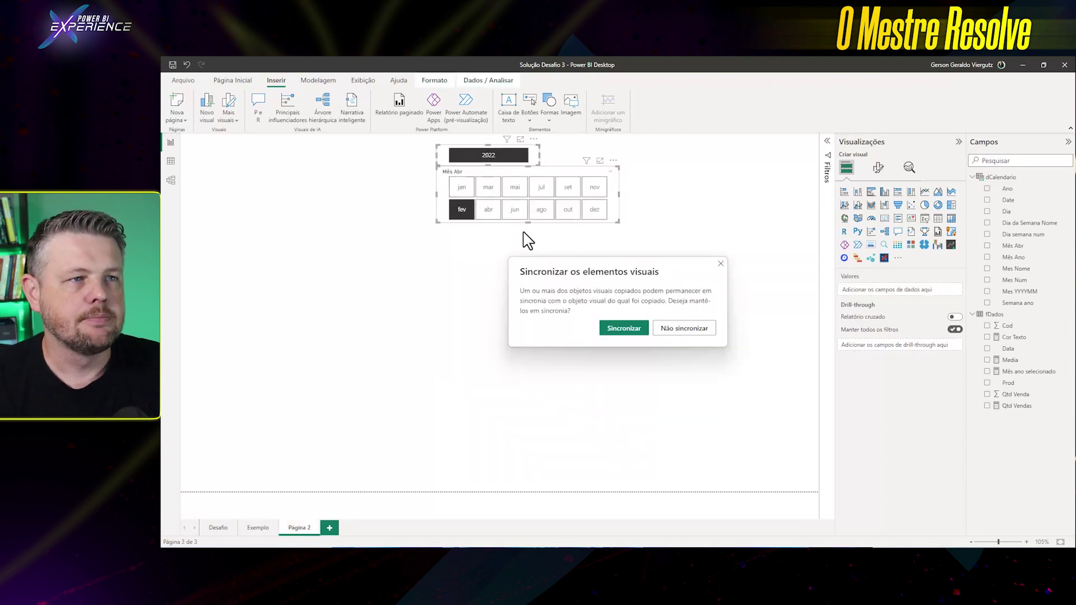
Step: Answer the slicer sync prompt and view the dCalendario table in Data view
click(627, 329)
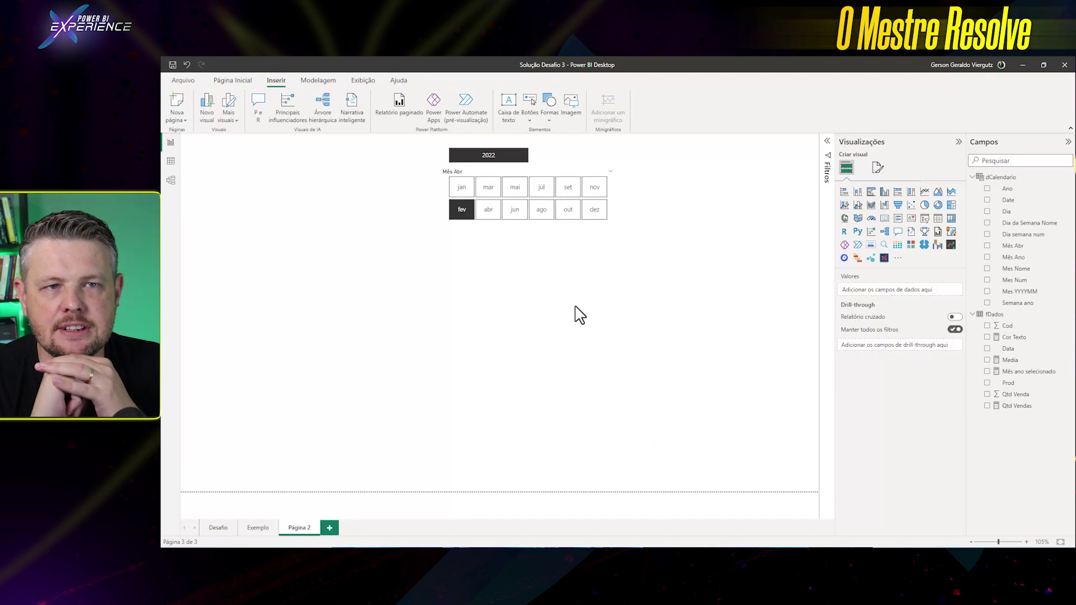
click(170, 163)
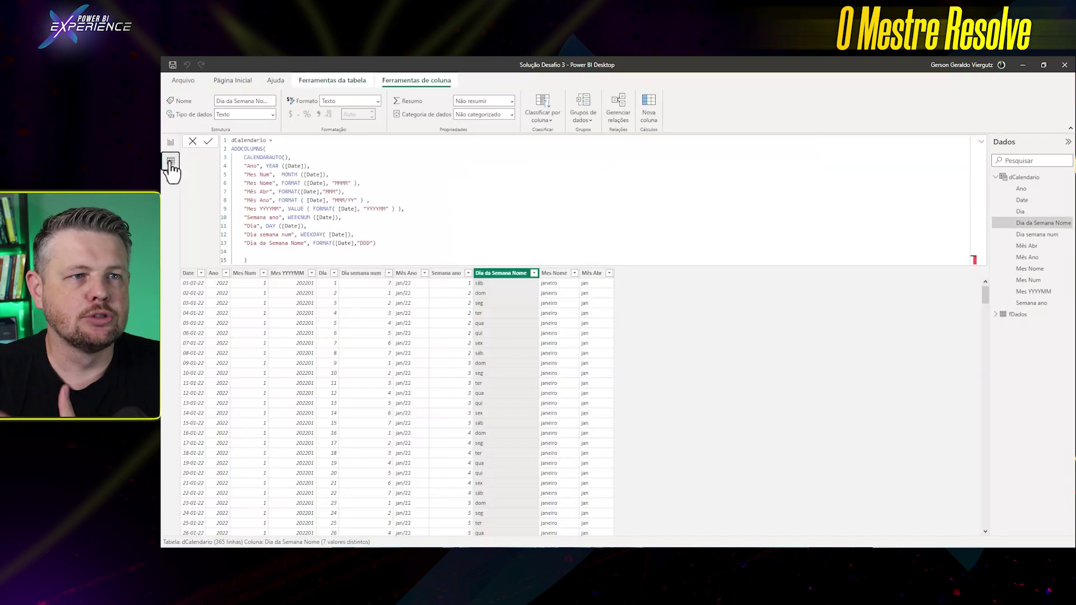
Step: Inspect the fDados and dCalendario tables, highlighting the Semana ano formula line, then return to Report view
click(1018, 316)
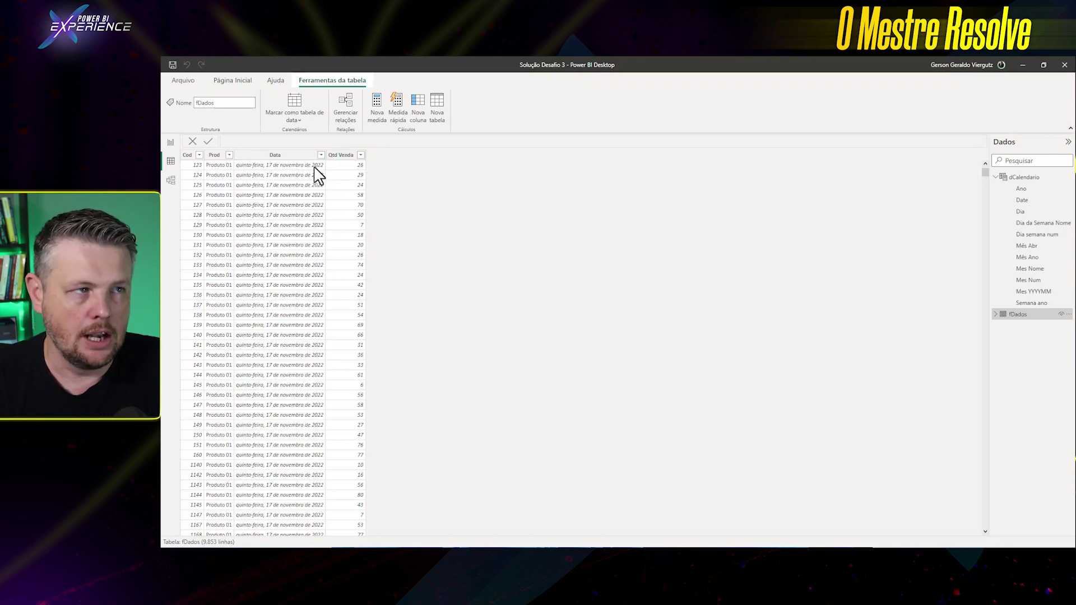
click(1023, 178)
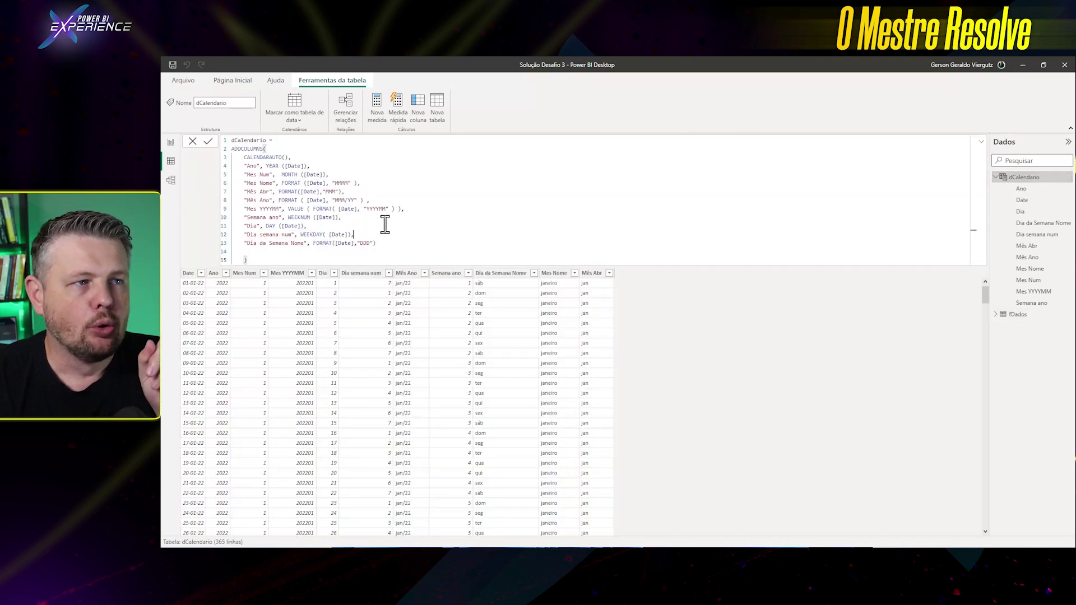
drag(353, 217, 254, 223)
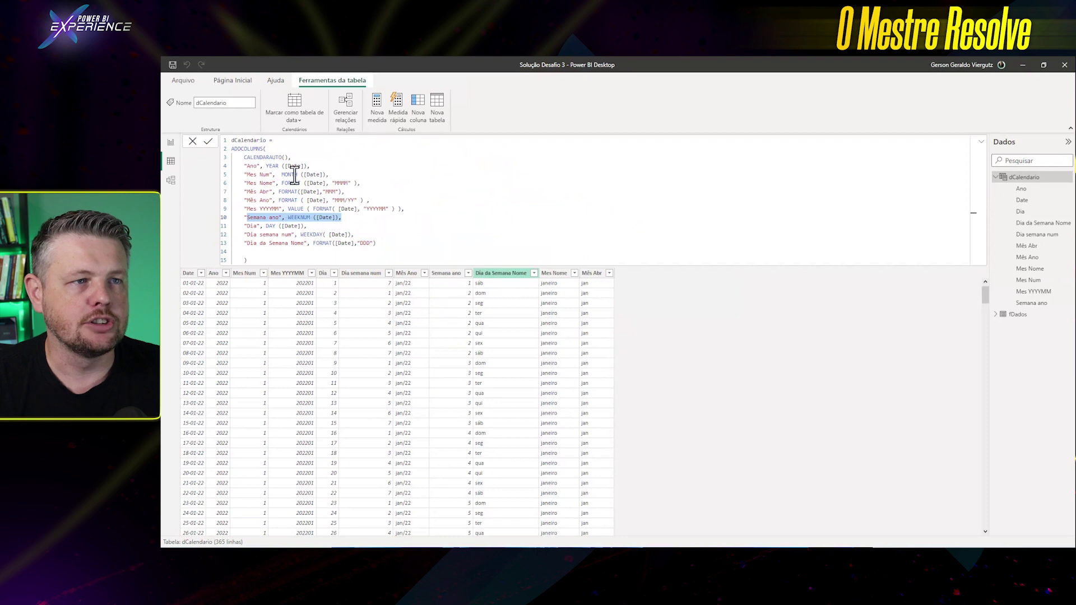
click(171, 143)
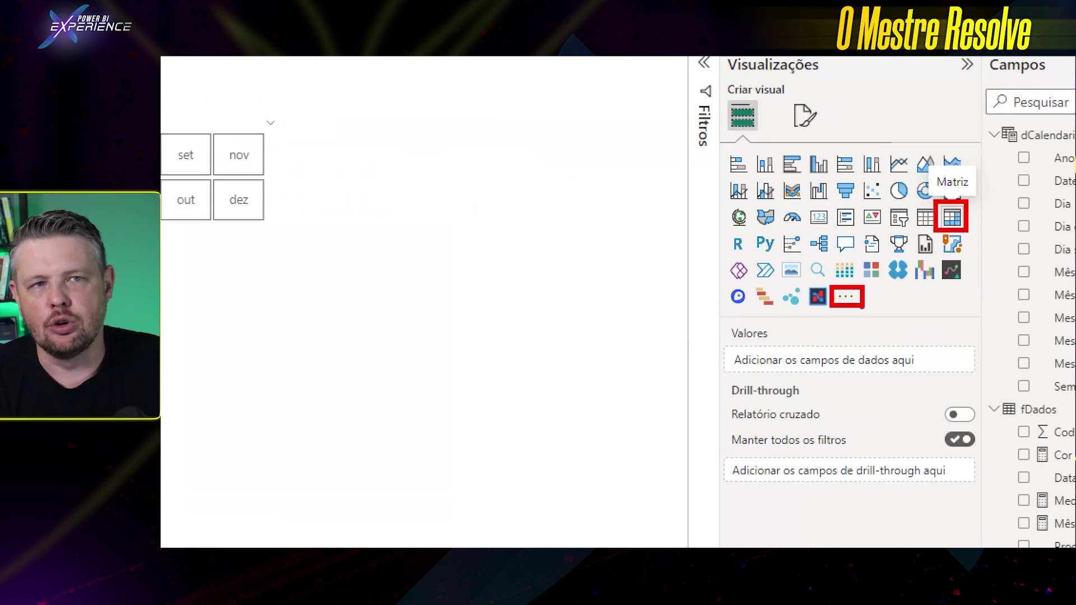
Step: Place a large matrix under the slicers with Dia da Semana Nome as its columns
click(952, 217)
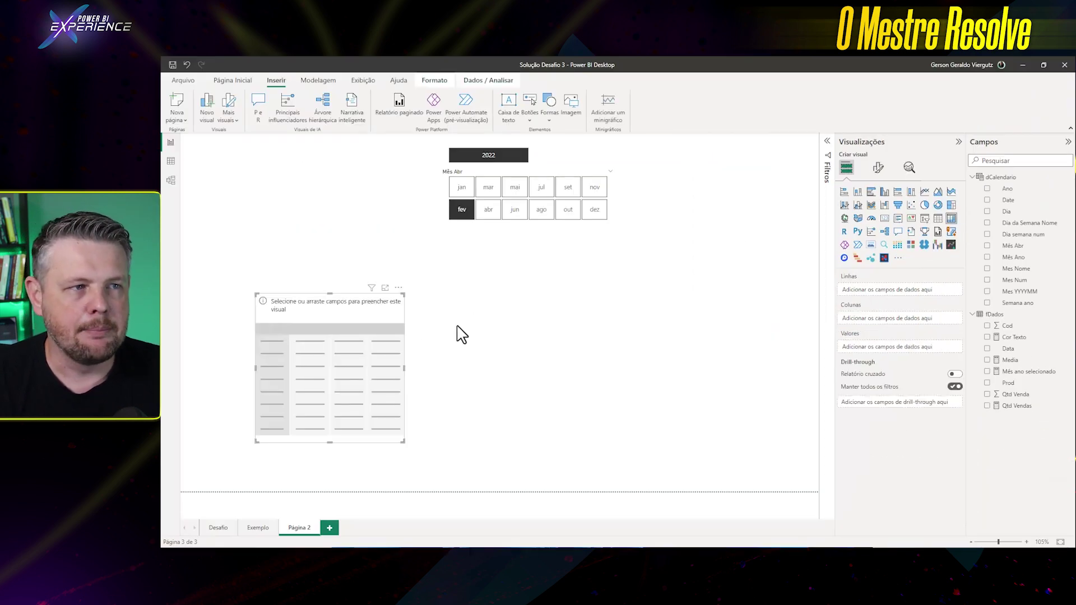
drag(348, 345, 435, 313)
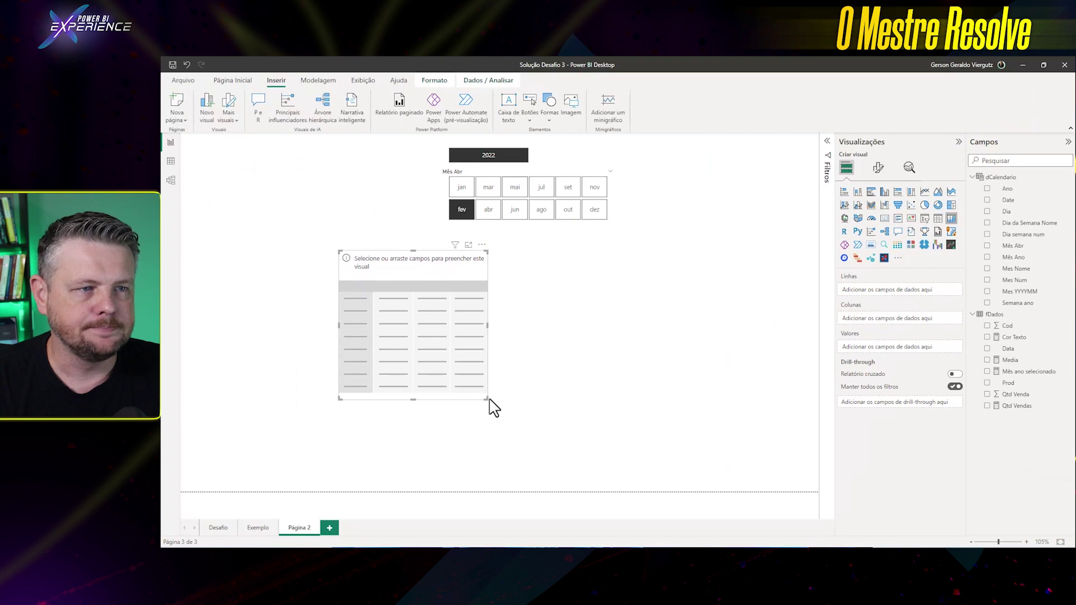
drag(487, 399, 647, 456)
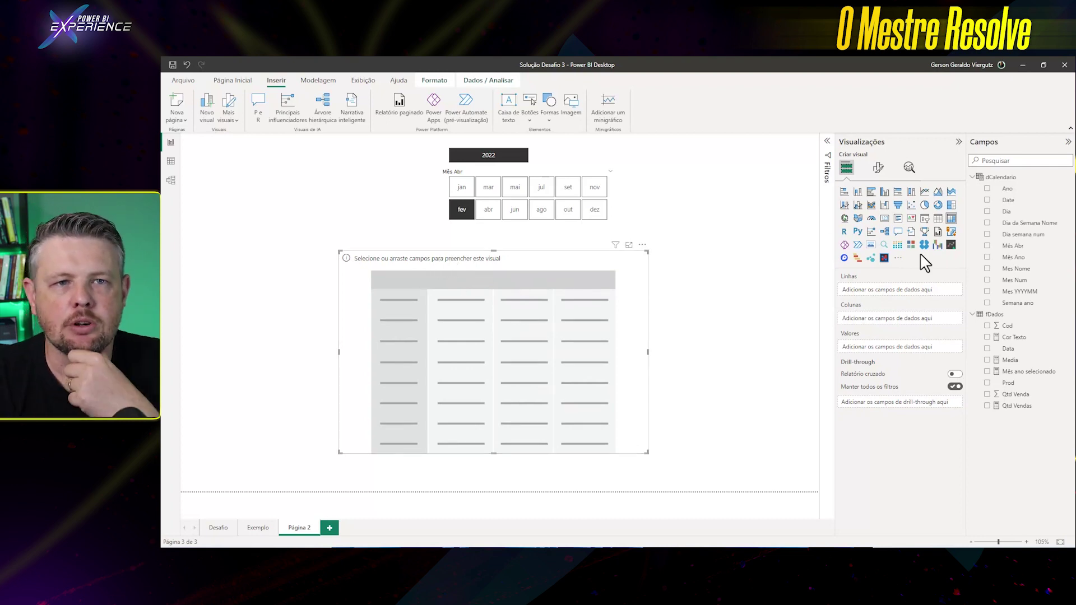
drag(1032, 223, 894, 329)
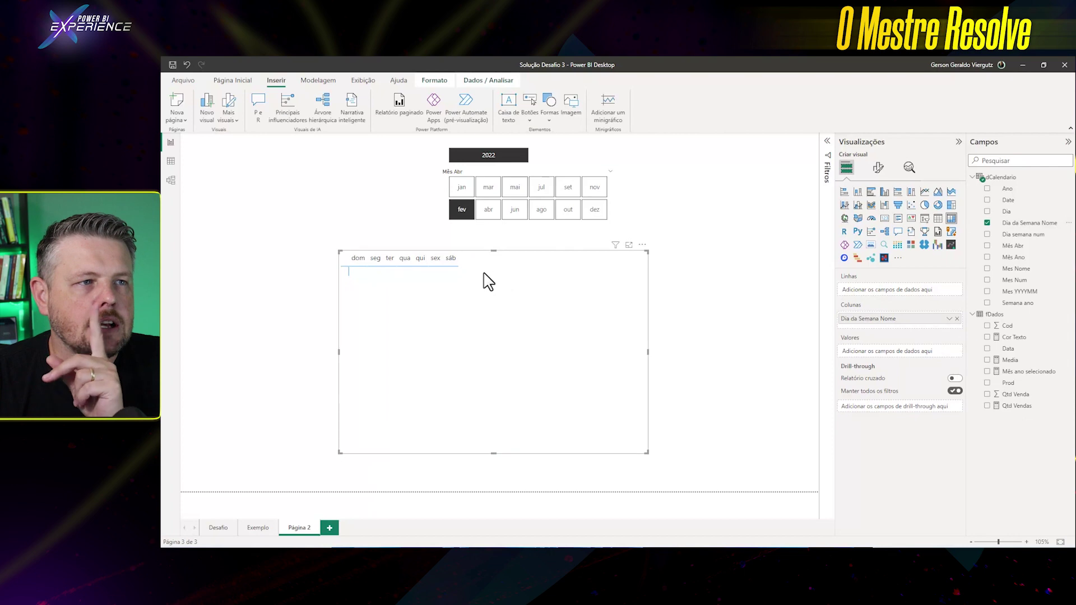
click(171, 161)
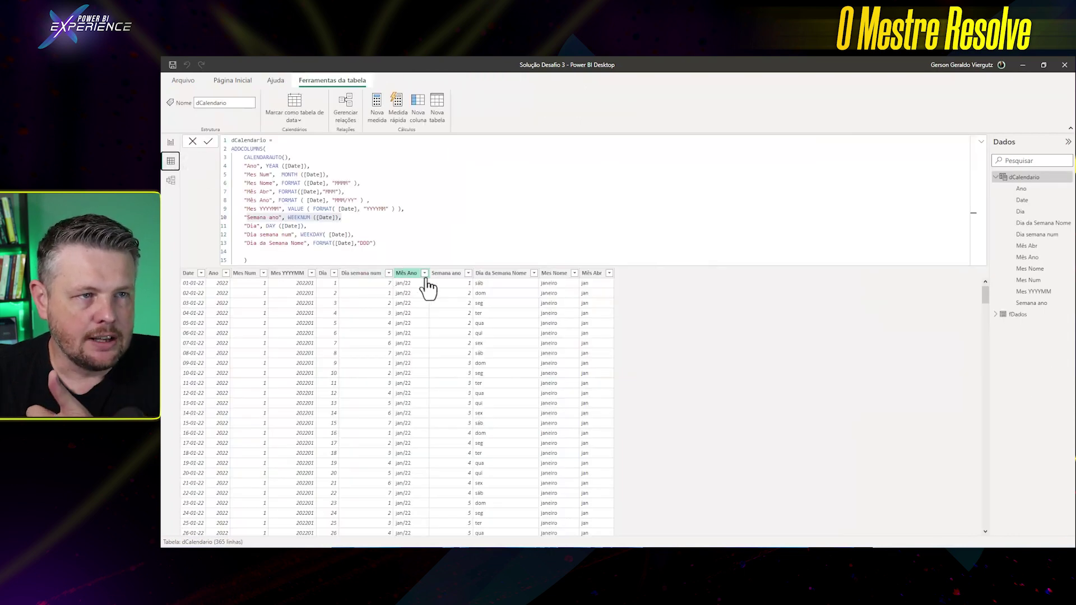
Step: Sort the Dia da Semana Nome column by Dia semana num
click(374, 274)
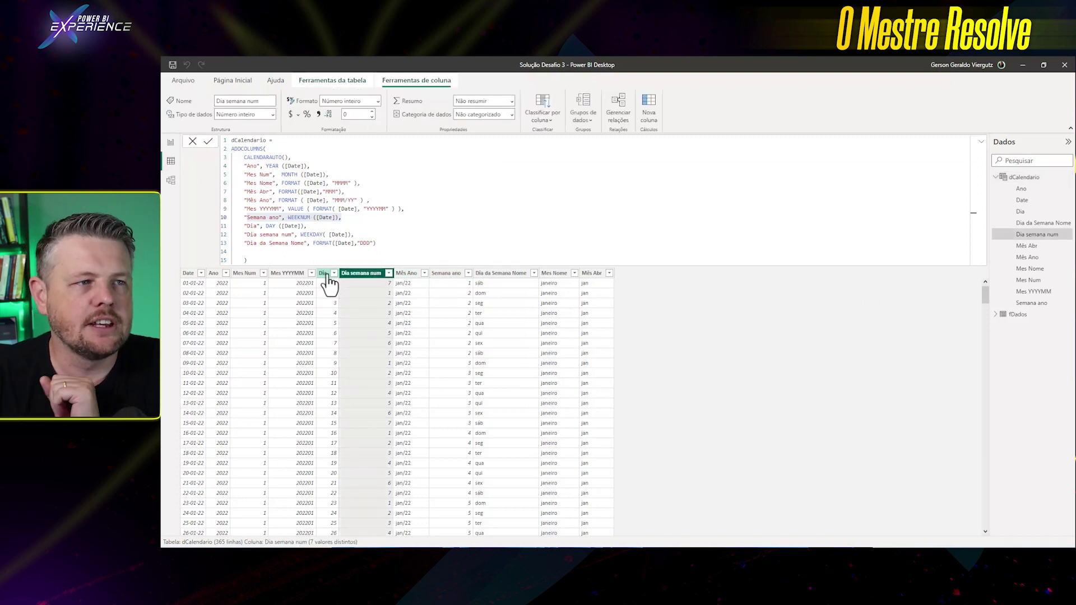
click(490, 276)
click(545, 119)
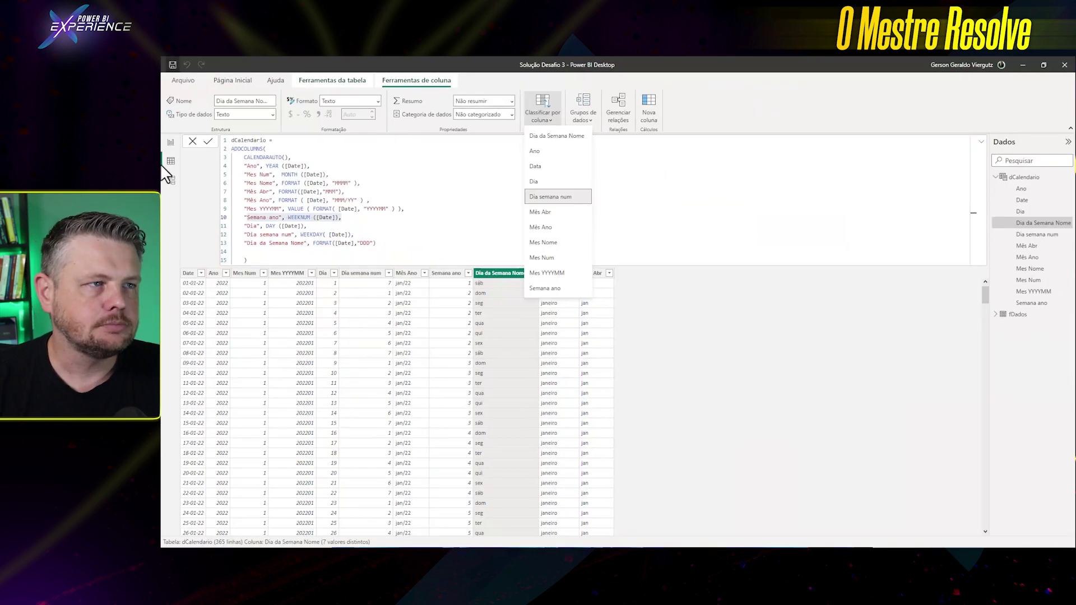
click(170, 142)
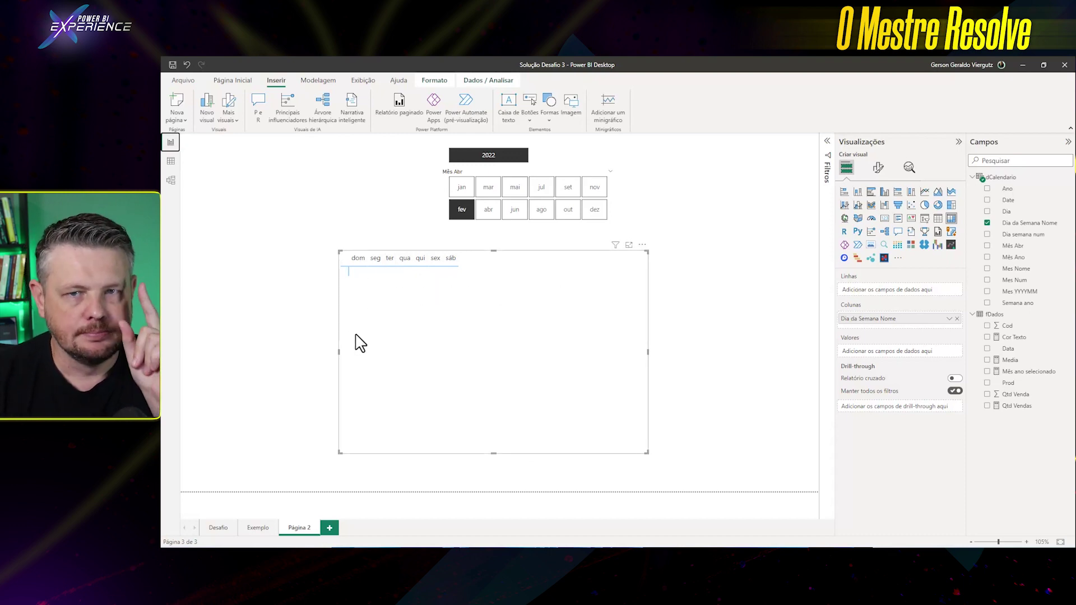
Step: Add Semana ano as matrix rows, filter the page to jan, and view the Qtd Vendas formula
drag(1004, 304, 894, 293)
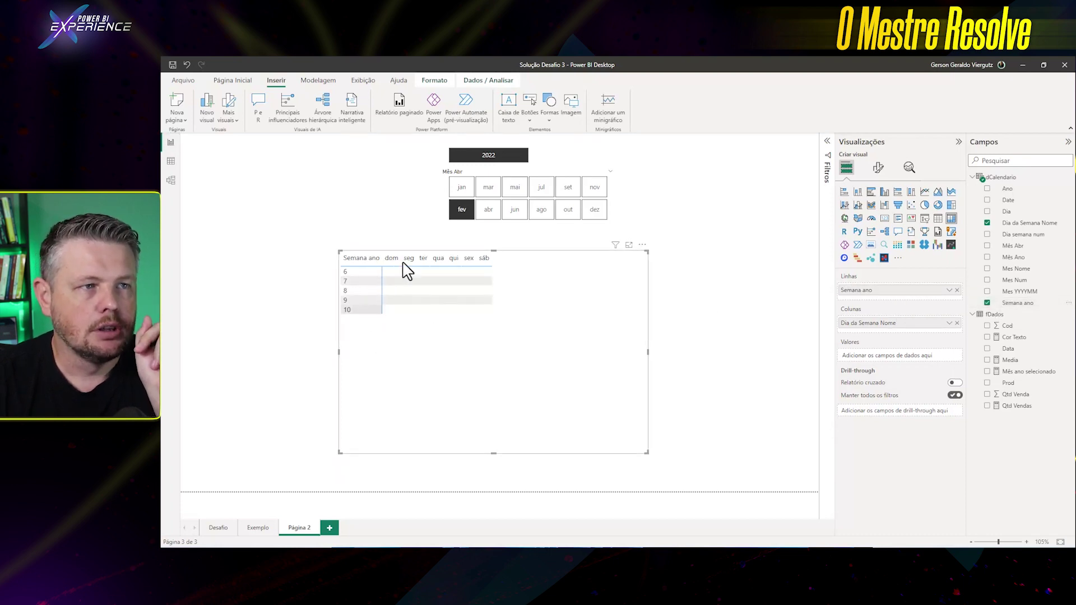
click(470, 187)
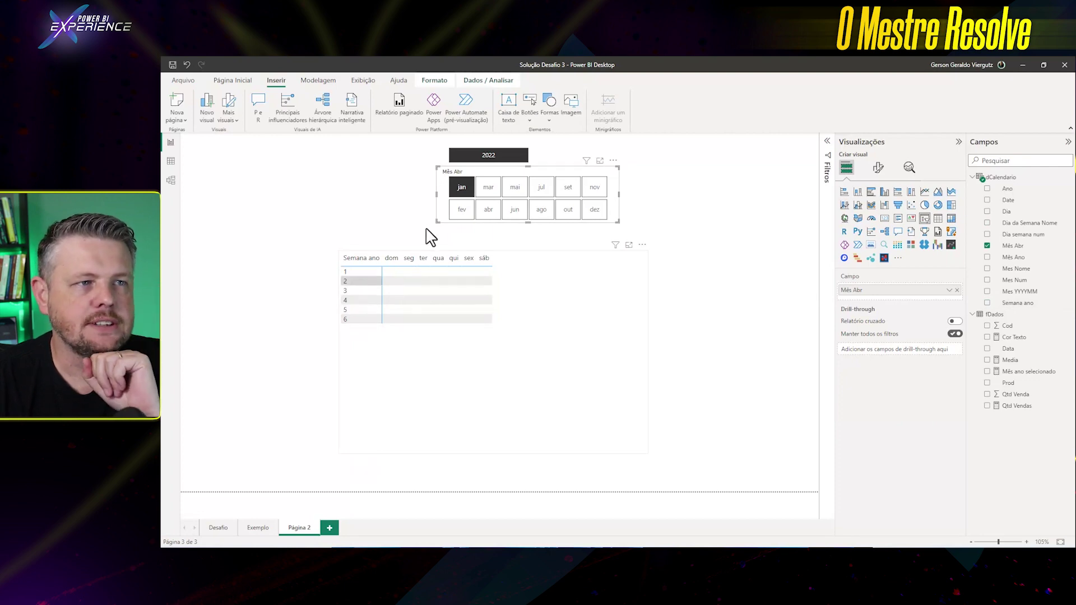
click(596, 210)
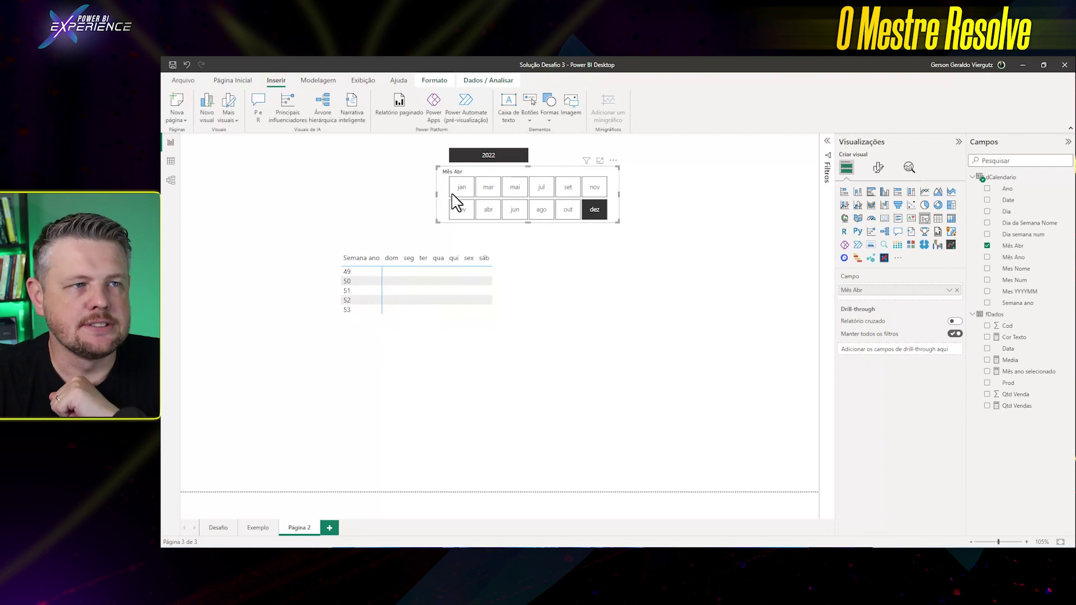
click(471, 189)
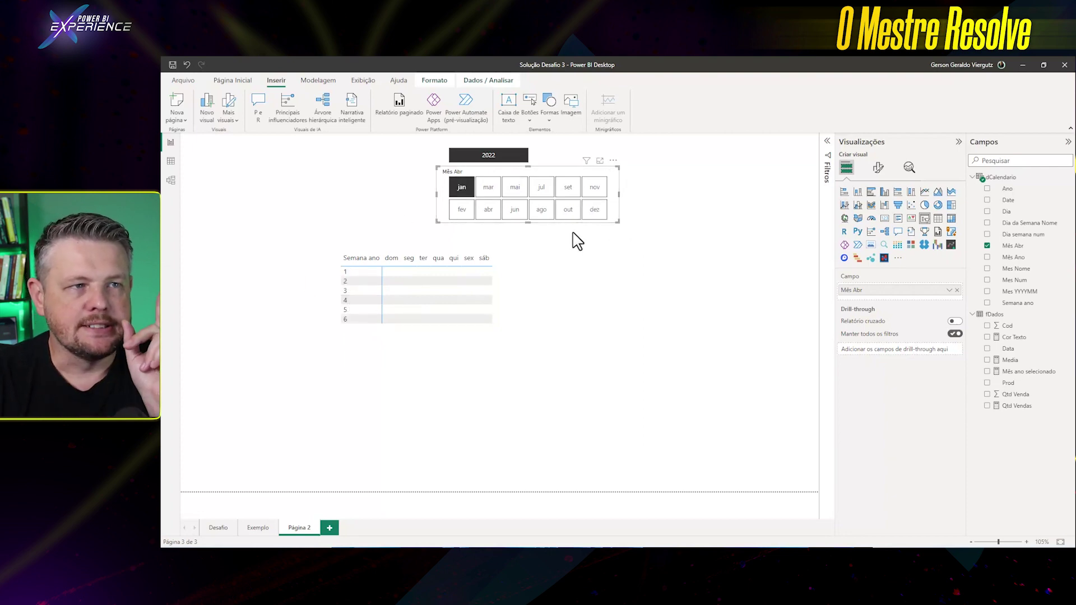
click(525, 292)
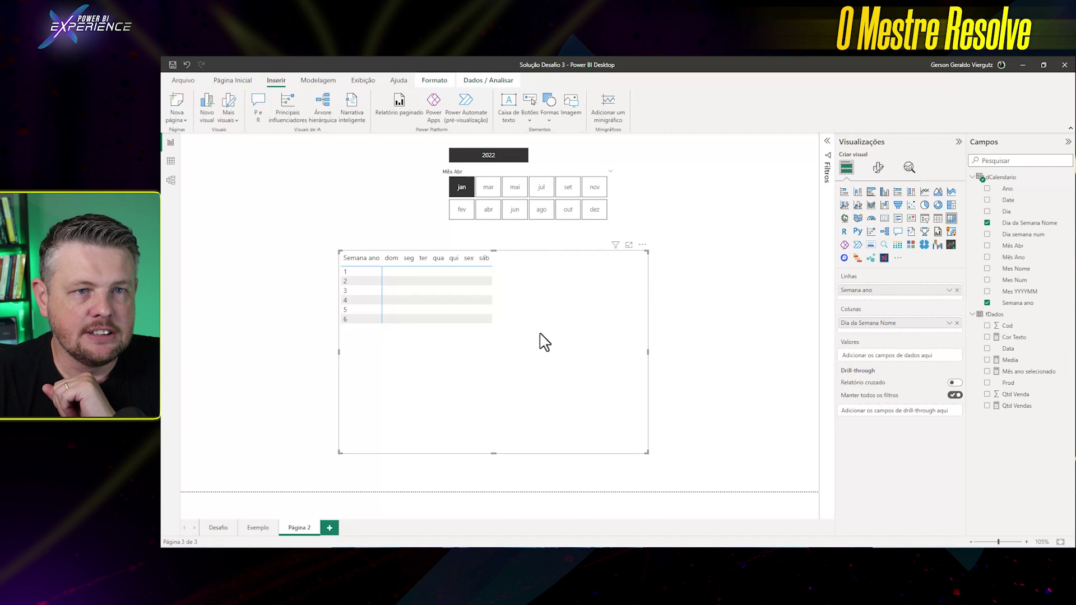
click(1015, 406)
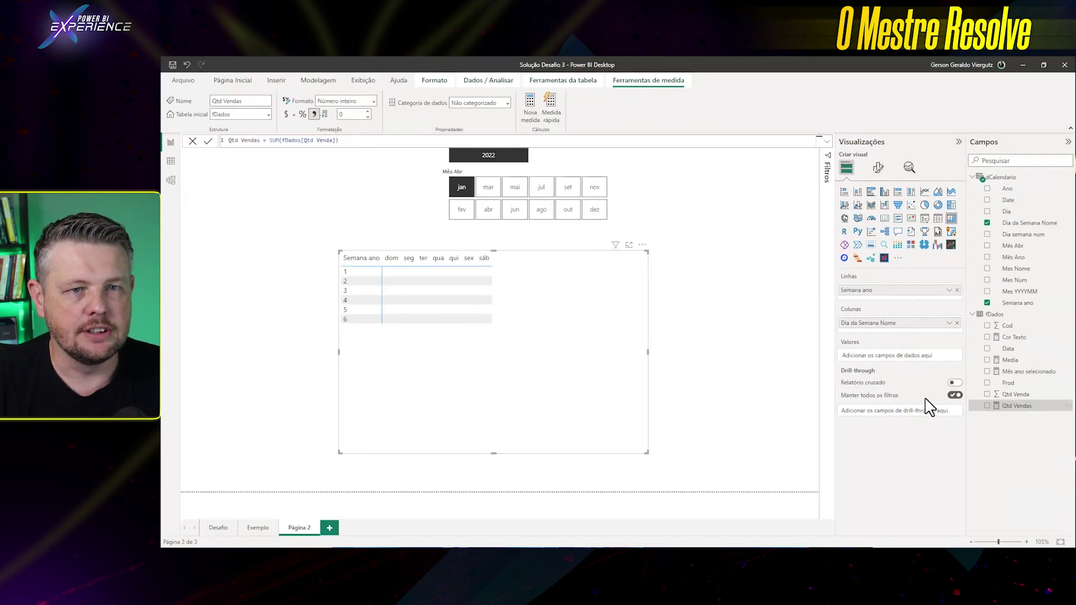
Step: Add Qtd Vendas and Dia to the matrix values, aggregating Dia as Soma
drag(1012, 406, 872, 355)
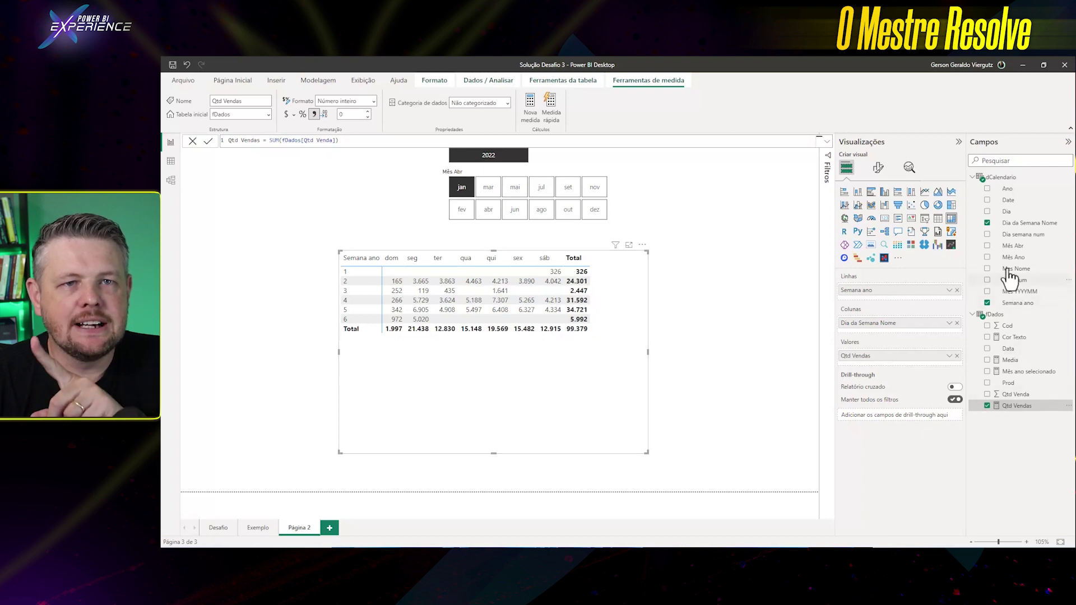
drag(1017, 212, 900, 351)
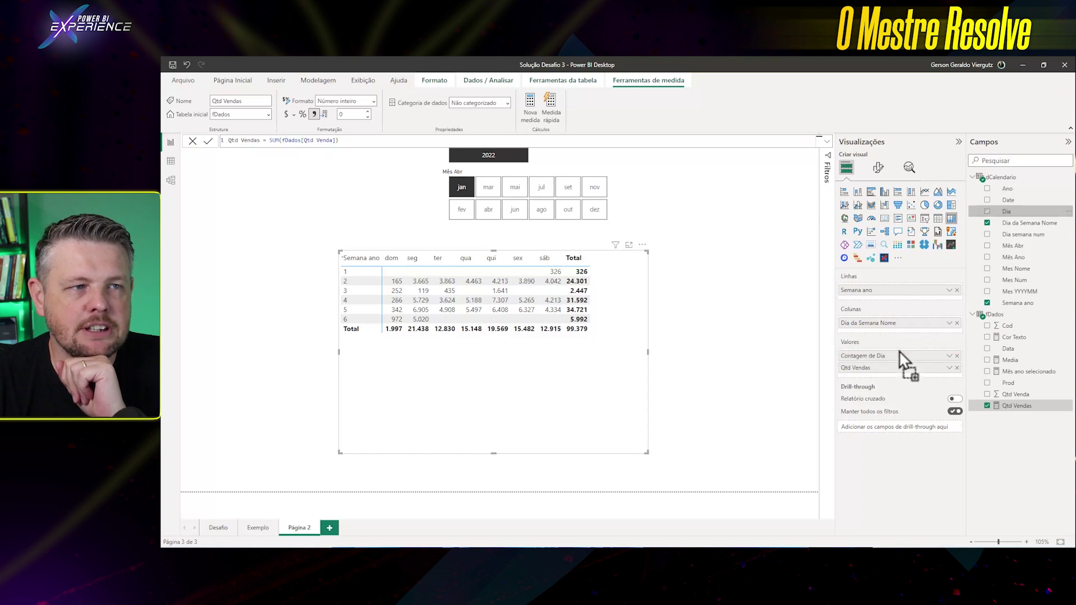
drag(440, 450, 408, 452)
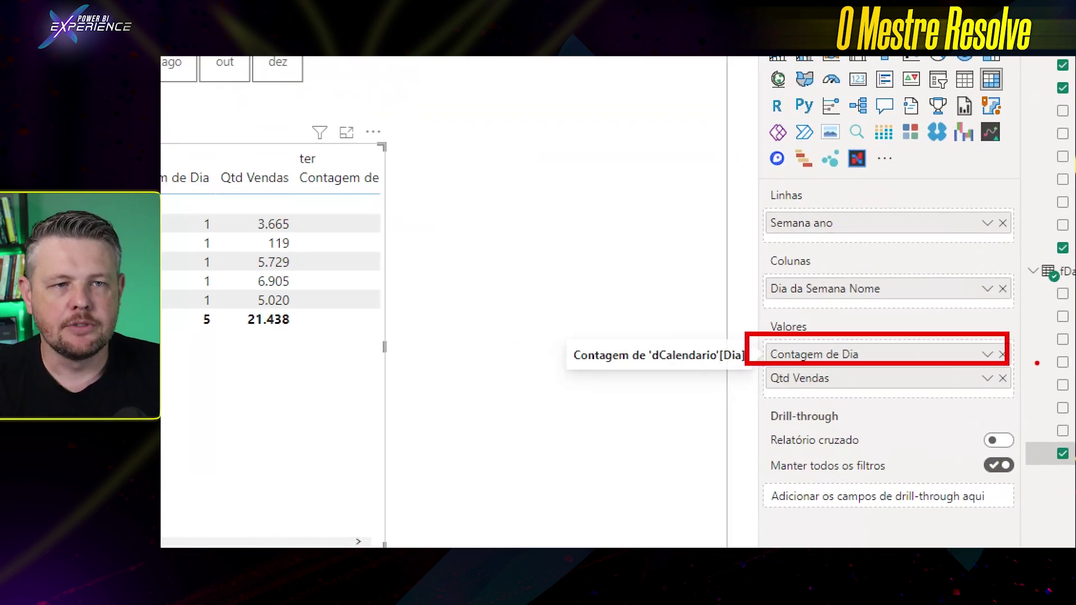
click(989, 354)
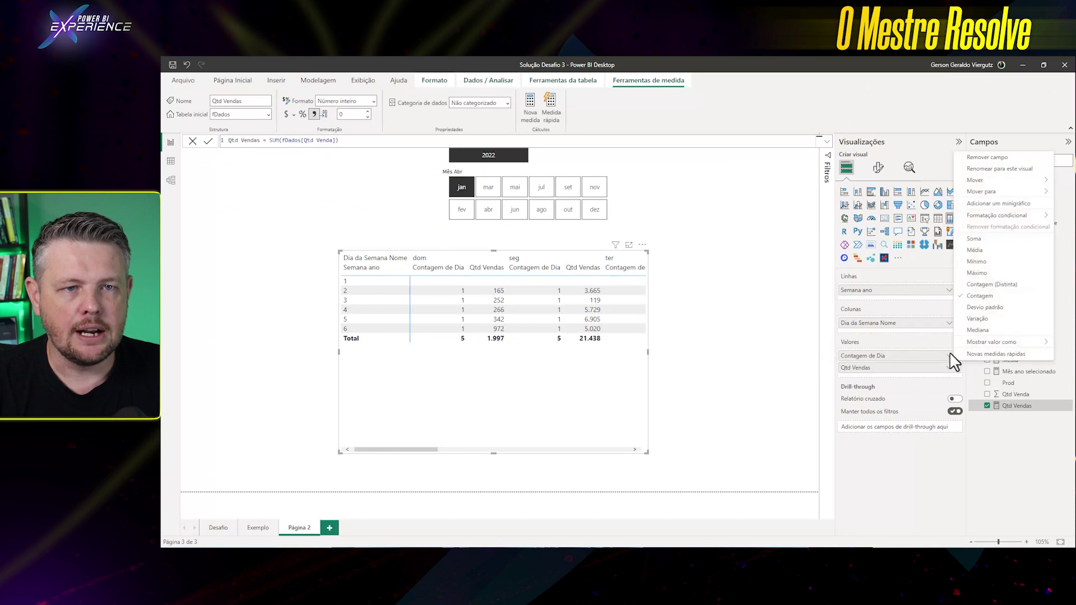
click(986, 239)
drag(435, 449, 610, 444)
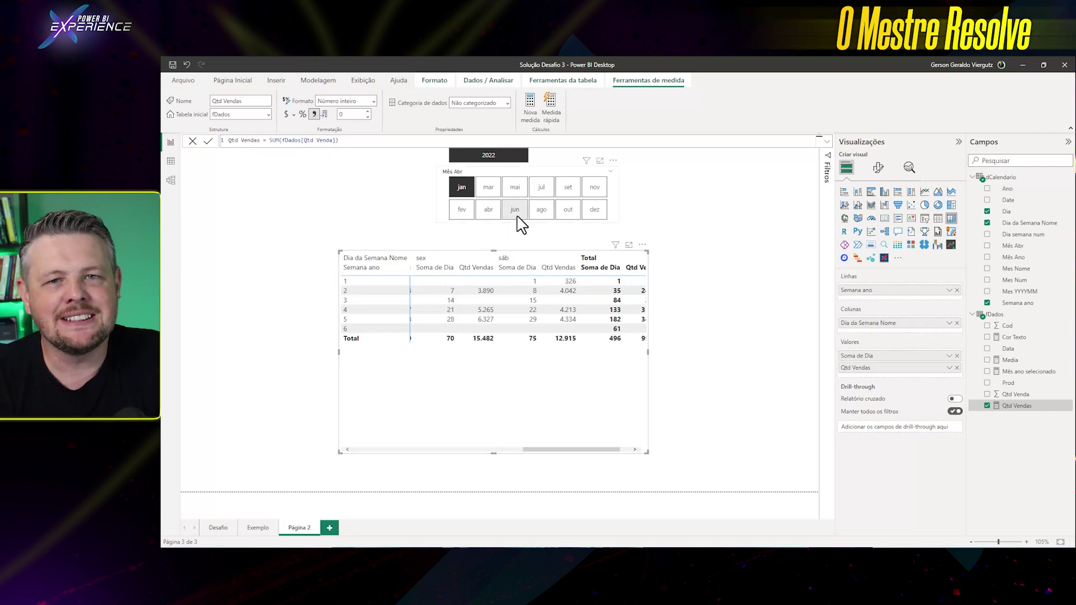
drag(569, 450, 372, 466)
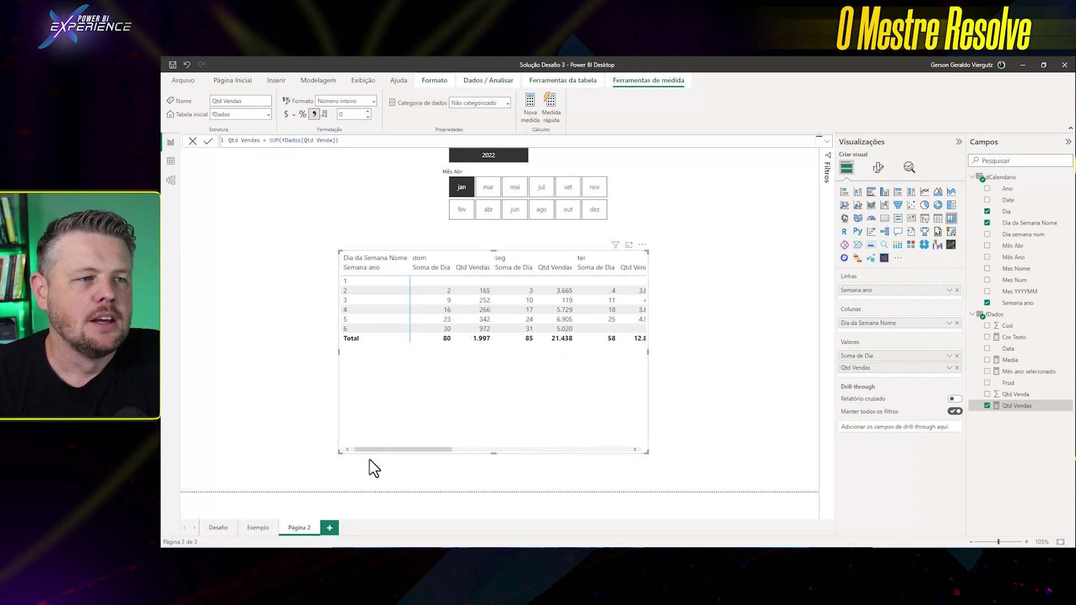
Step: Turn on 'Alternar valores para linhas' and enlarge the matrix so all January weeks show
click(879, 169)
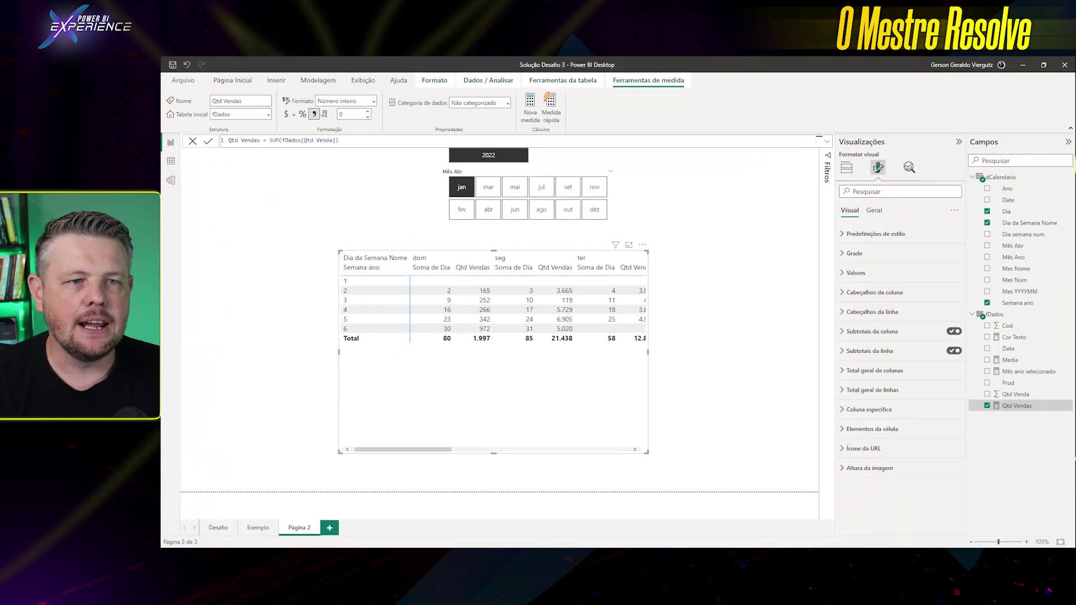
click(845, 274)
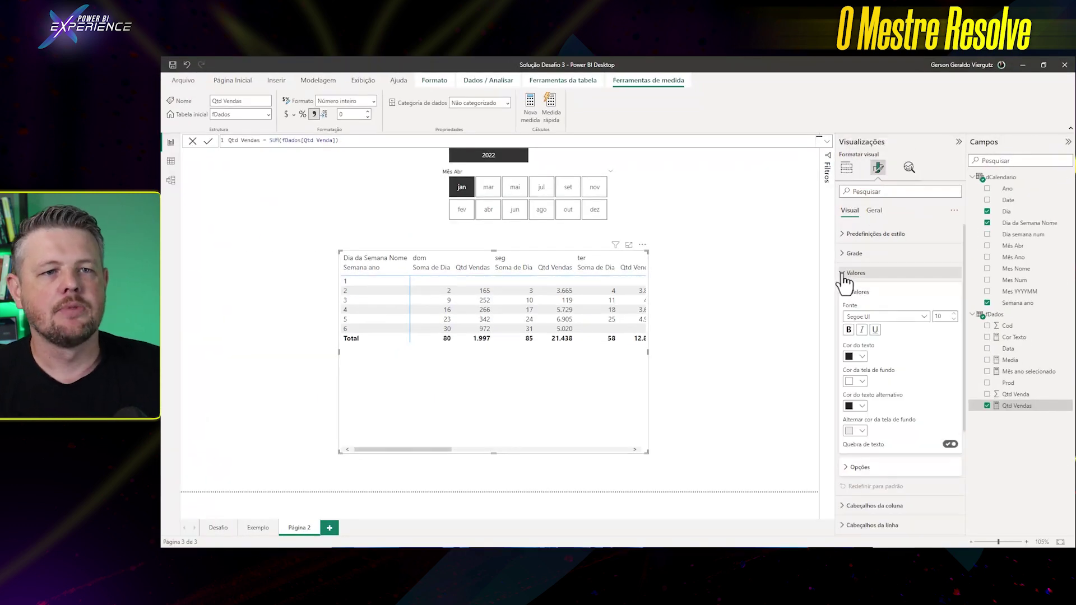
click(858, 470)
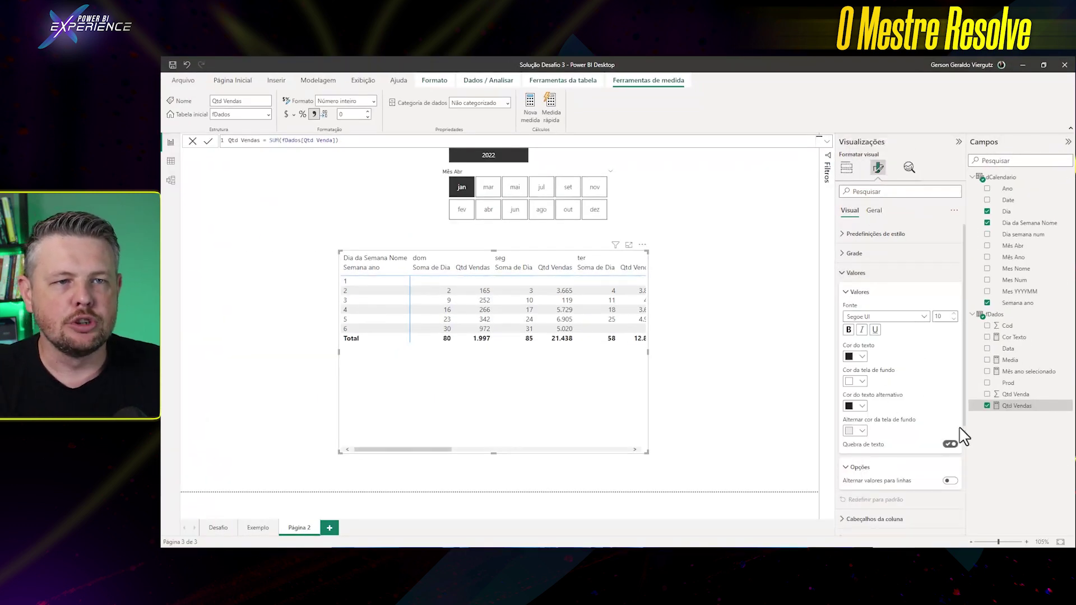
scroll(959, 431, down, 1)
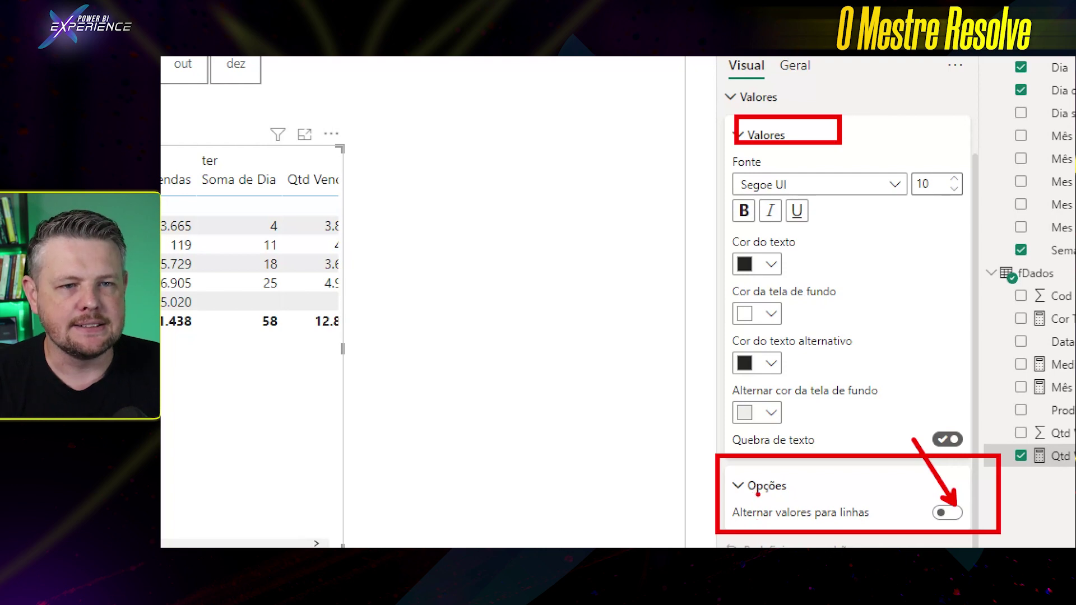
click(947, 512)
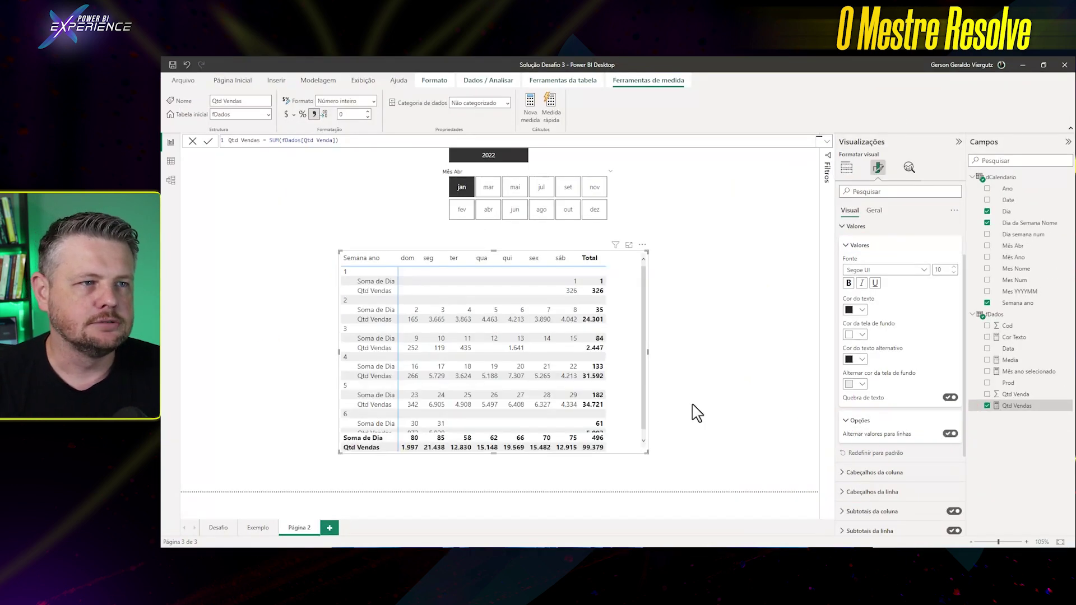
drag(644, 453, 687, 493)
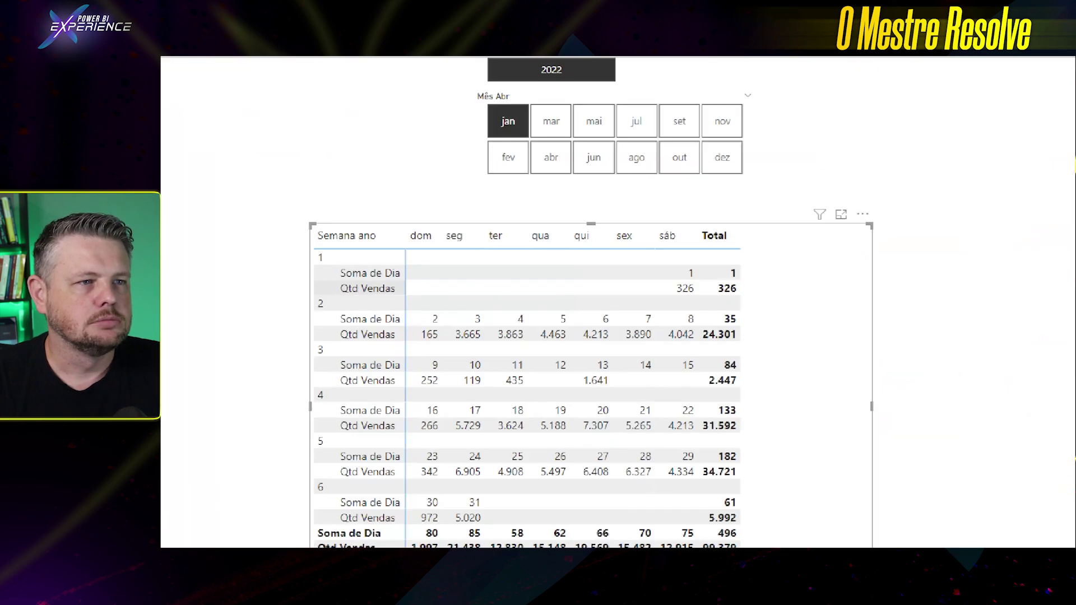
drag(770, 254, 706, 245)
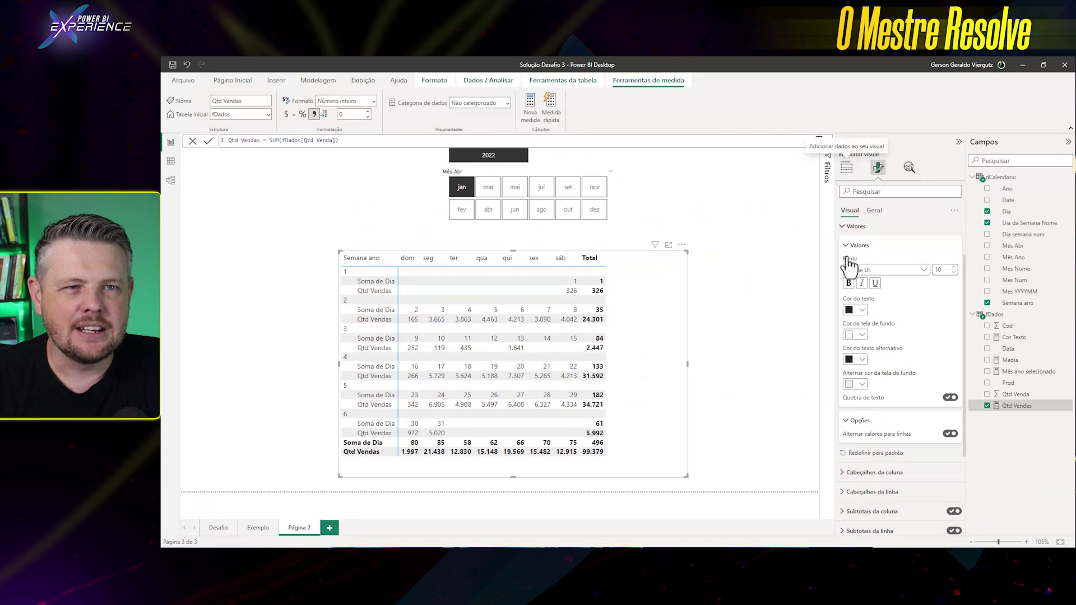
click(847, 227)
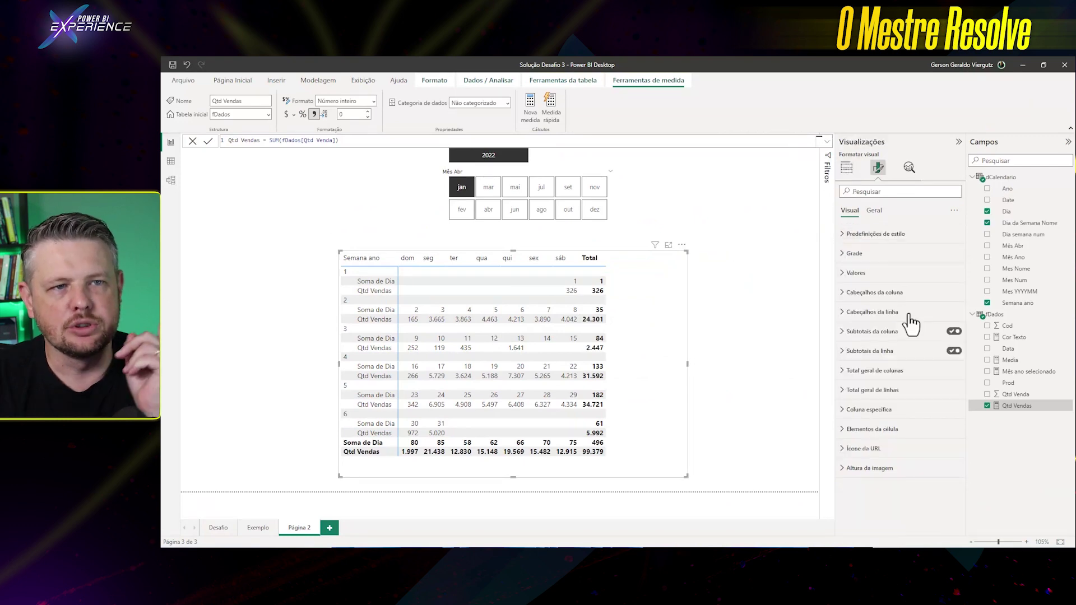
Step: Switch off column and row subtotals, narrow the Semana ano column, and check column header settings
click(955, 332)
click(955, 351)
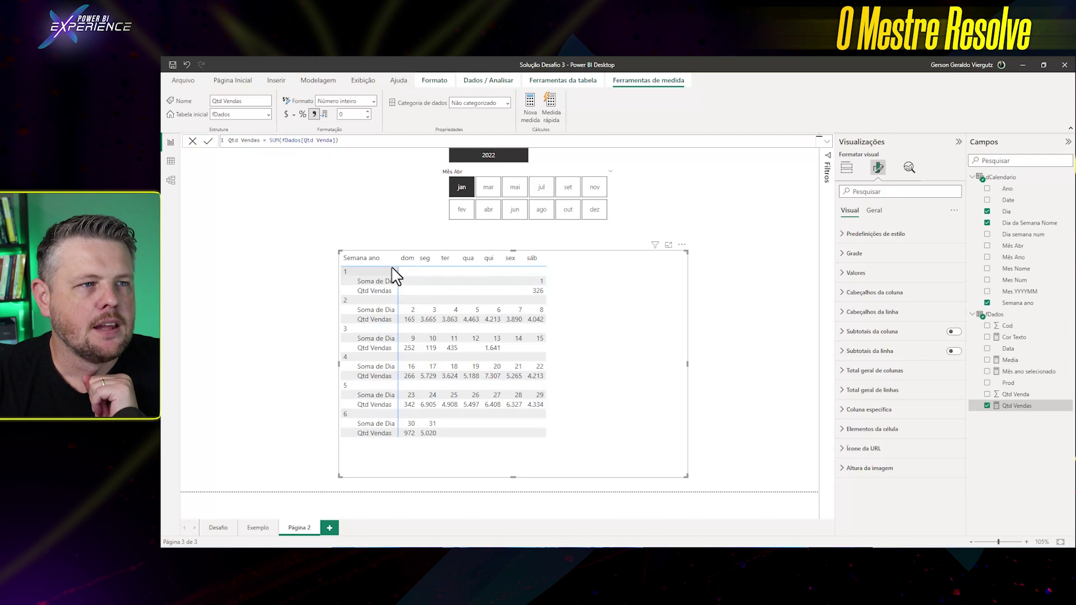
mouse_move(398, 263)
mouse_down()
mouse_move(353, 262)
mouse_move(408, 259)
mouse_up()
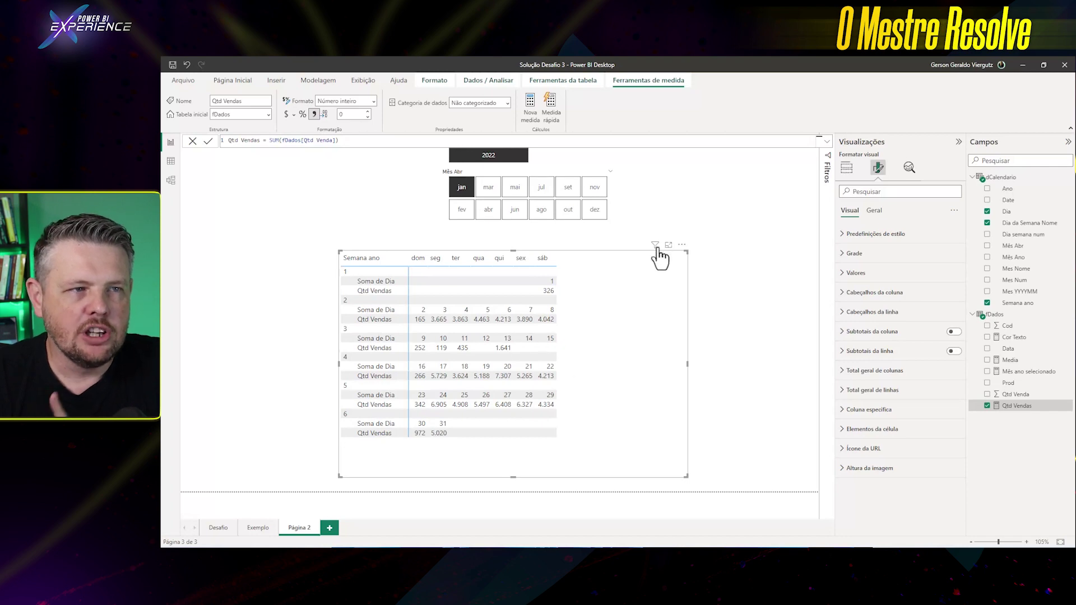
click(843, 294)
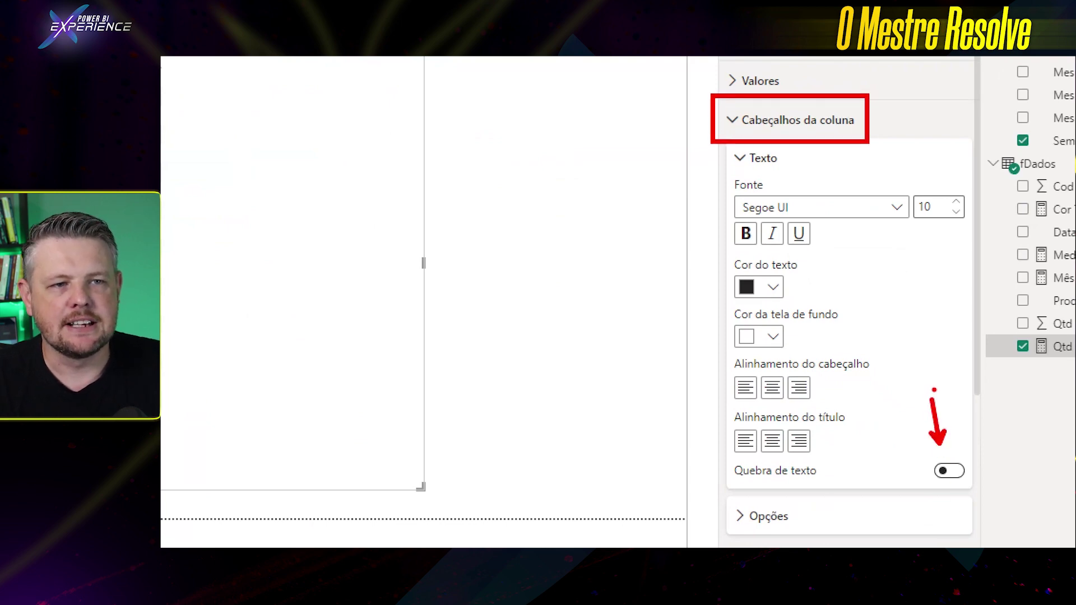
click(747, 124)
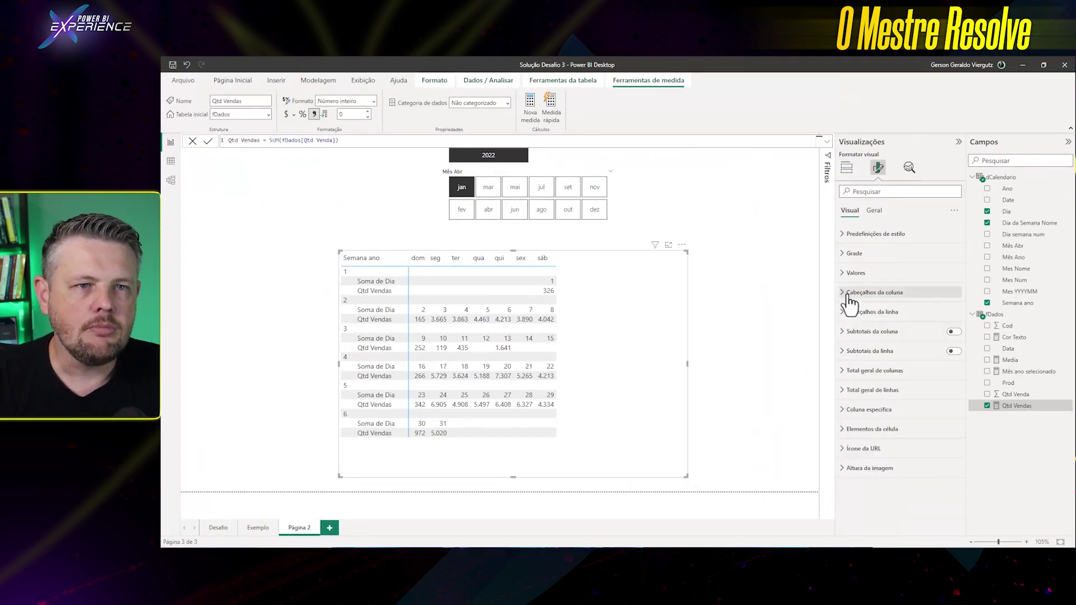
Step: Turn off text wrapping for the matrix row headers
click(855, 312)
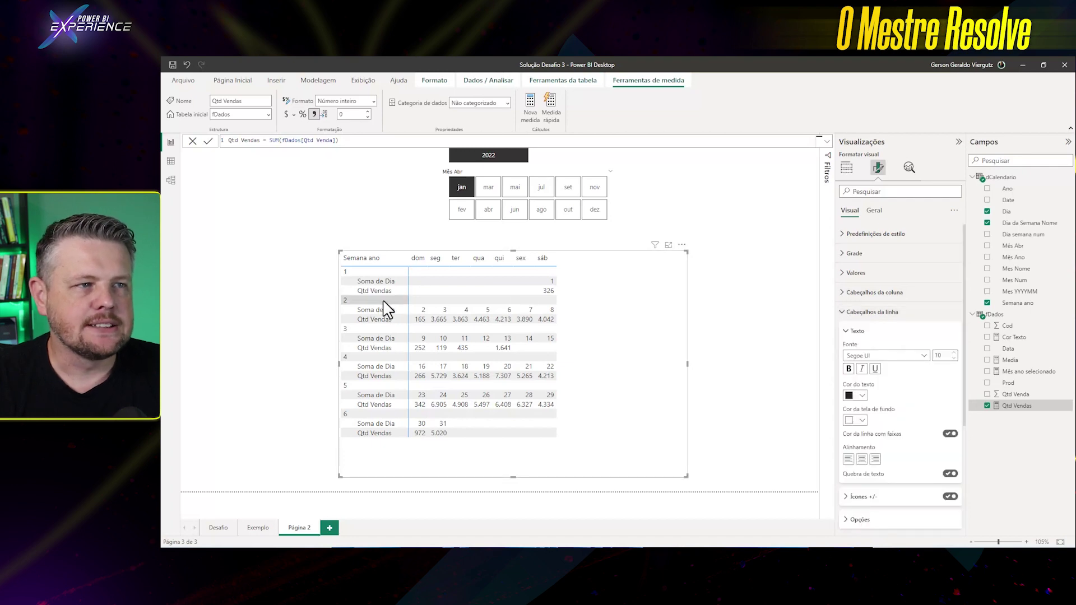
click(951, 475)
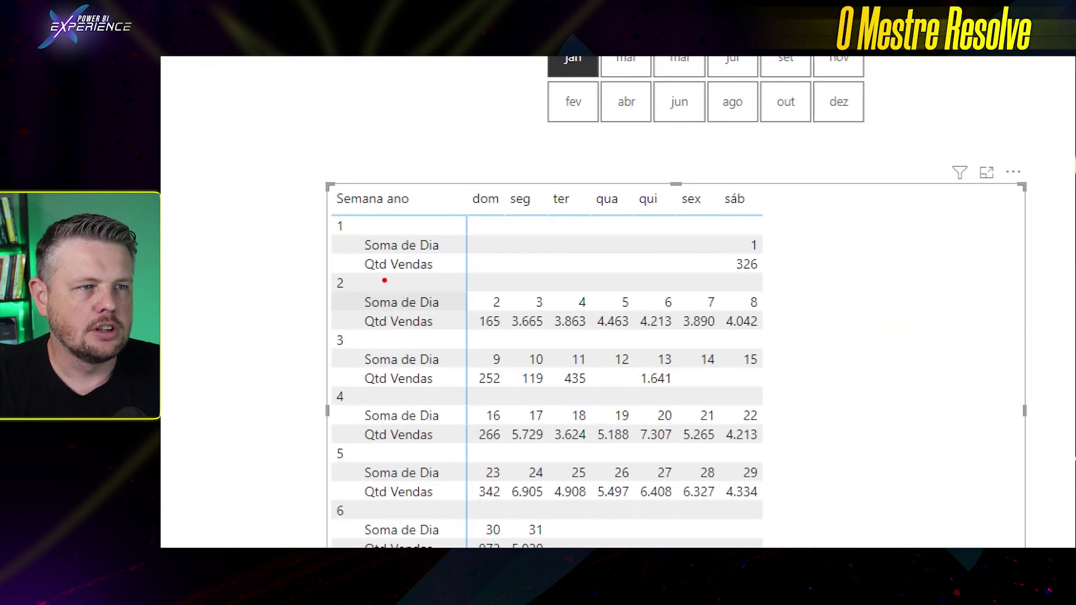
drag(363, 296, 470, 302)
drag(426, 319, 459, 320)
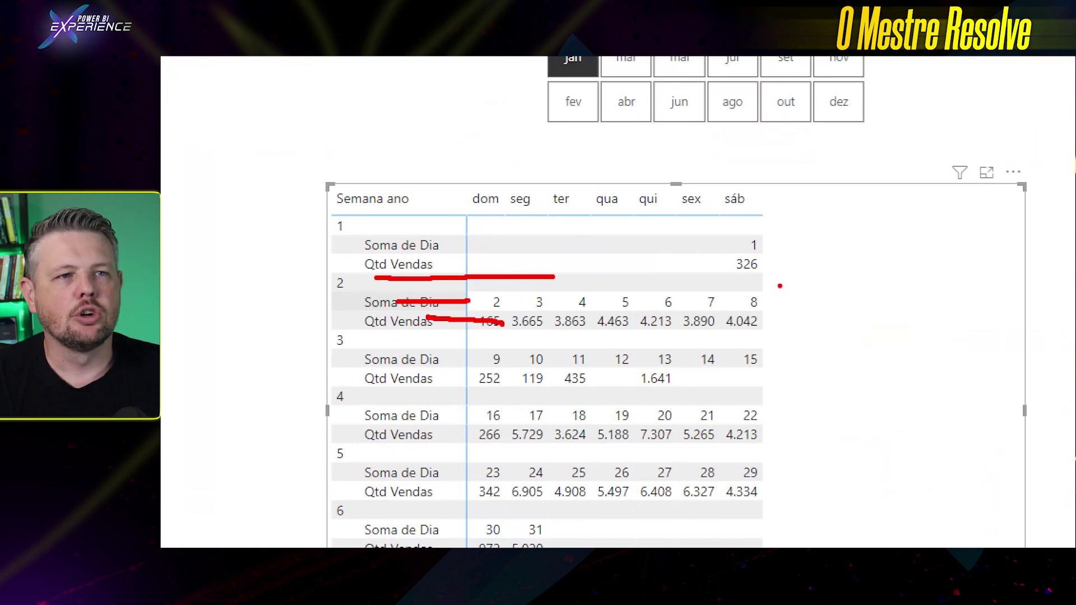
key(Escape)
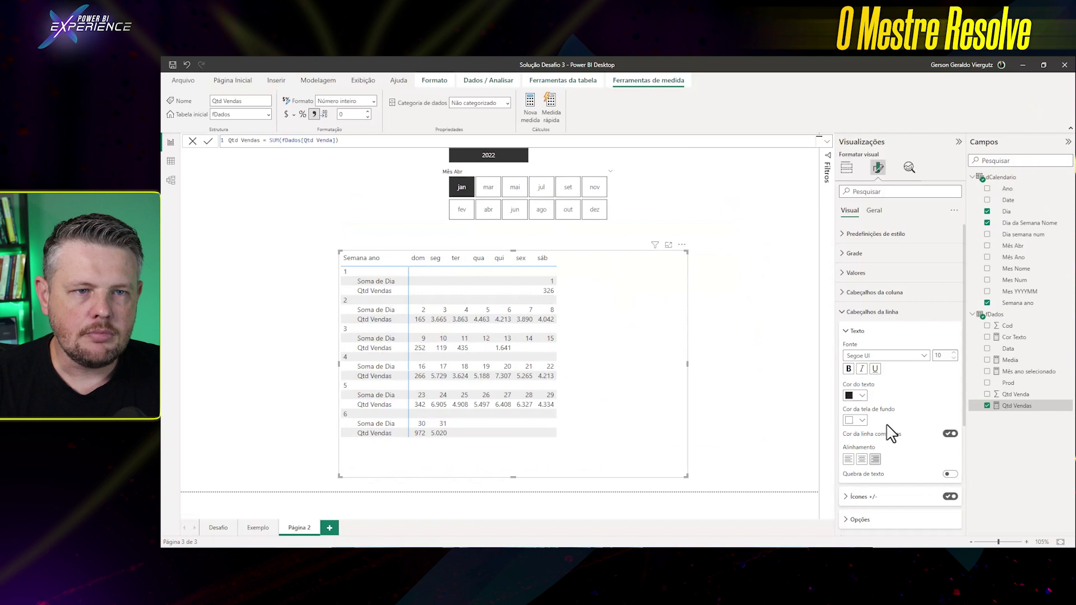
Step: Switch off the stepped layout and collapse the Soma de Dia/Qtd Vendas label column
click(846, 313)
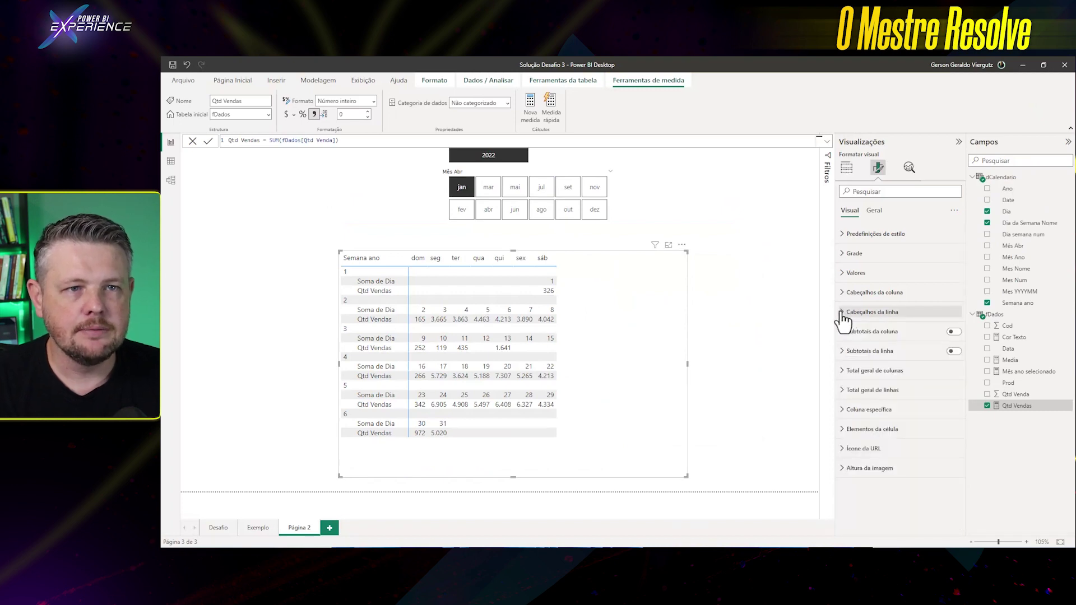
click(847, 313)
scroll(897, 426, down, 2)
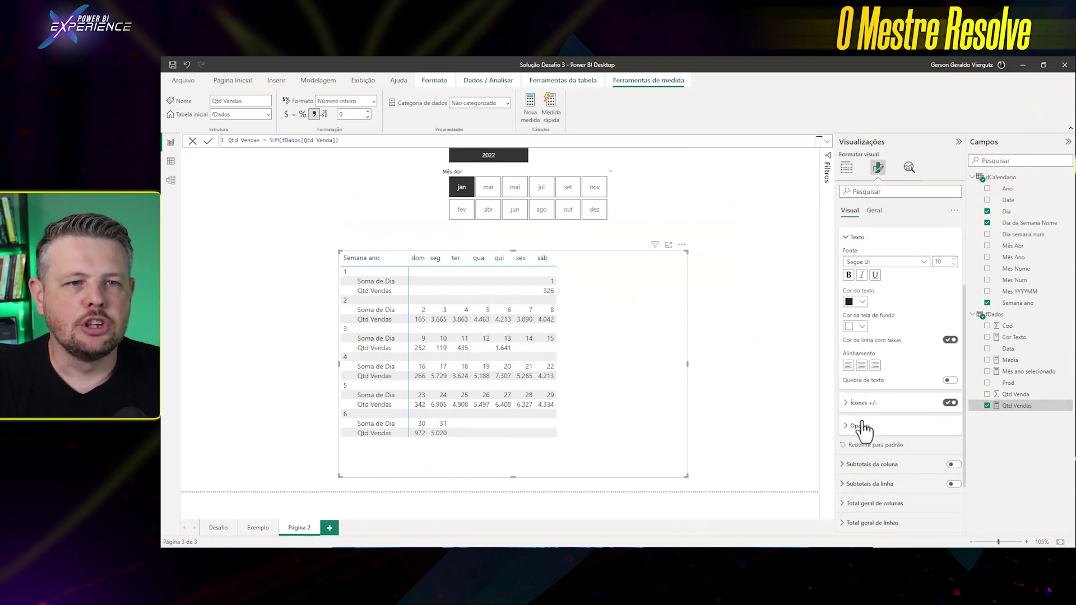
click(862, 427)
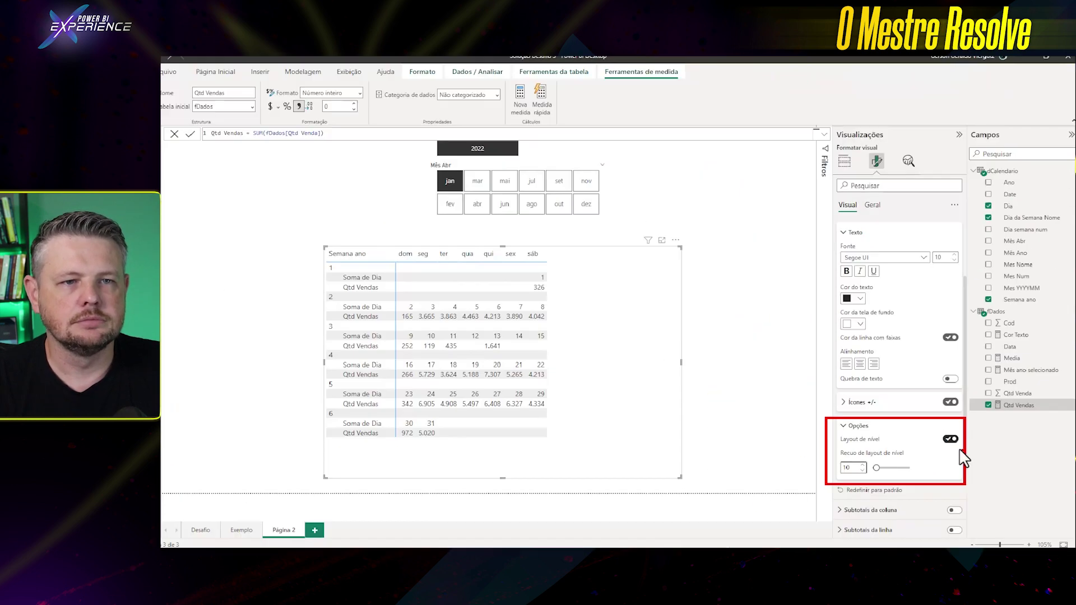
click(951, 439)
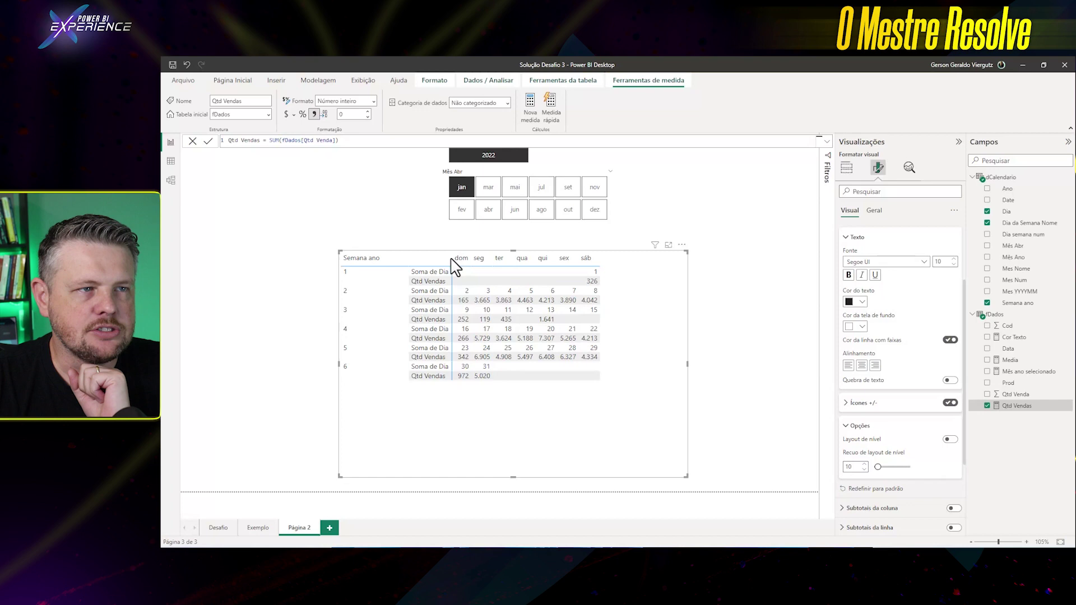
drag(450, 258, 408, 260)
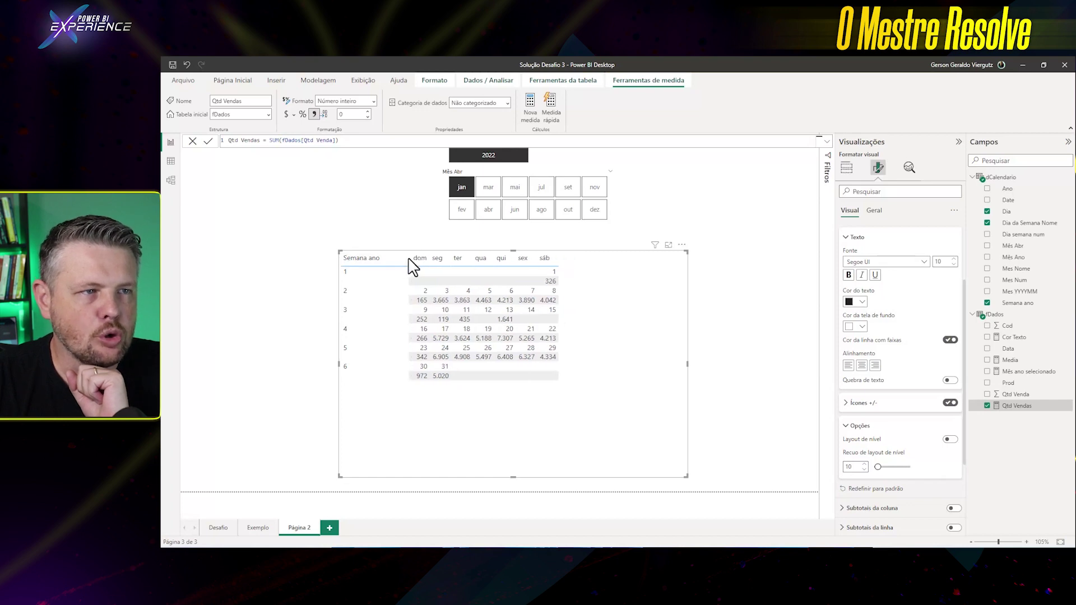
Step: Narrow the Semana ano week column and shrink the matrix frame to fit the table
drag(408, 259, 342, 266)
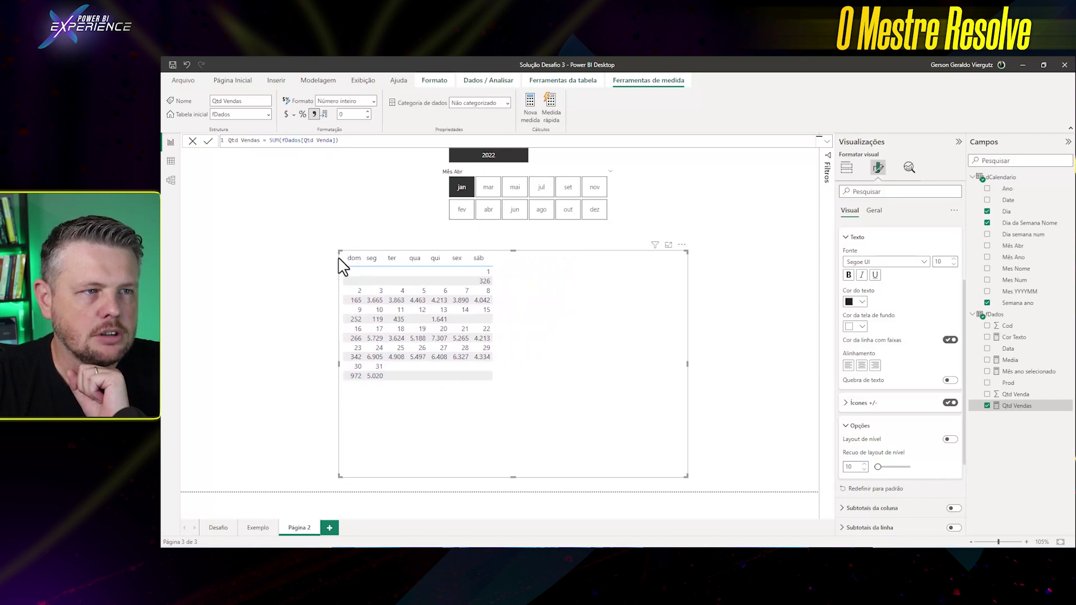
click(846, 167)
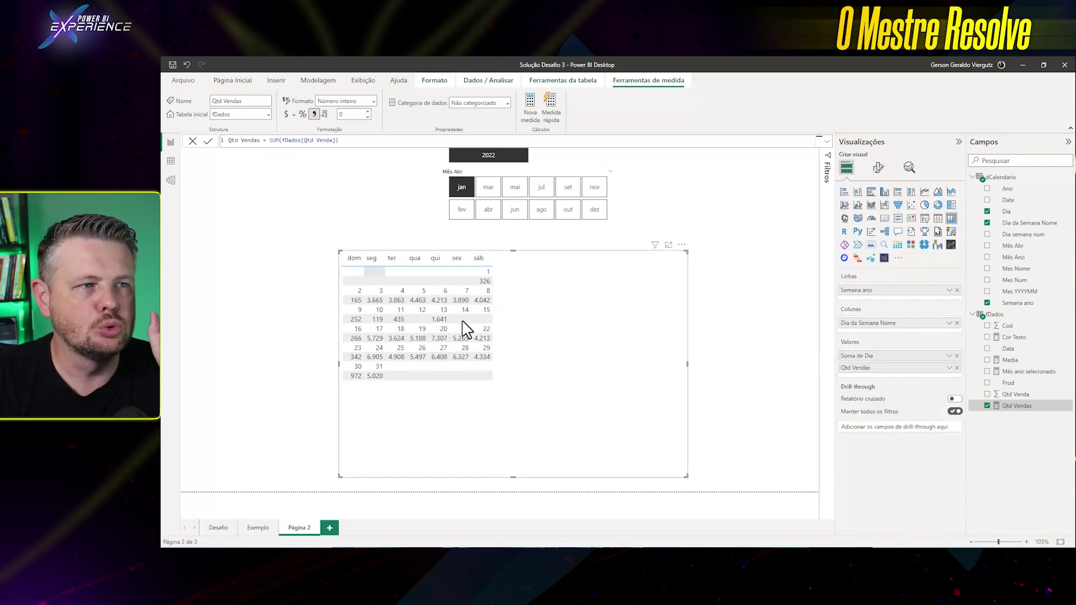
drag(686, 477, 635, 447)
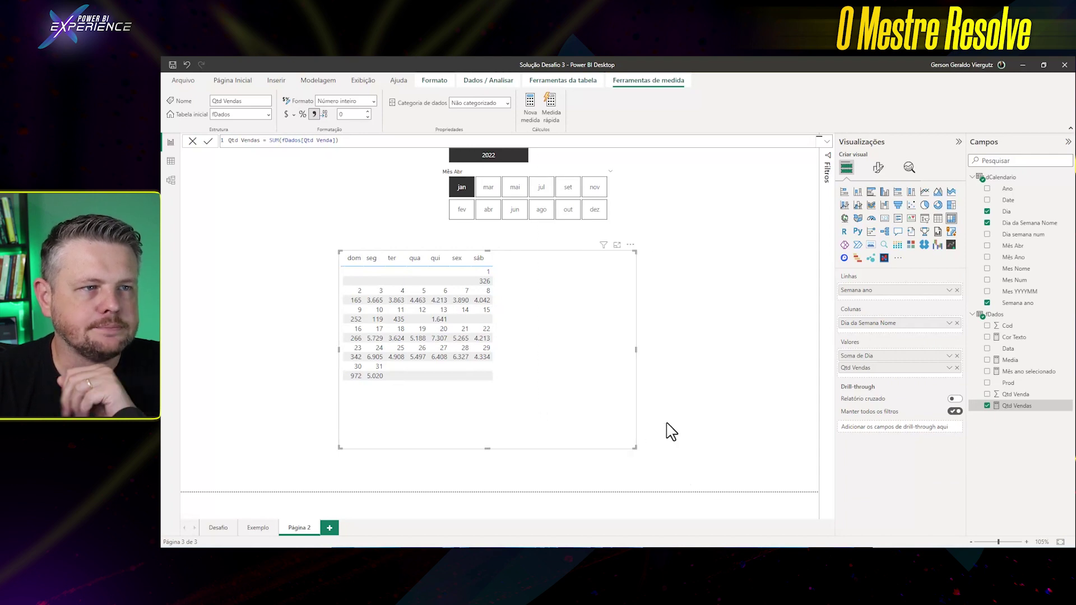
click(878, 169)
Step: Set the matrix style preset to Nenhum to remove banded rows
click(844, 313)
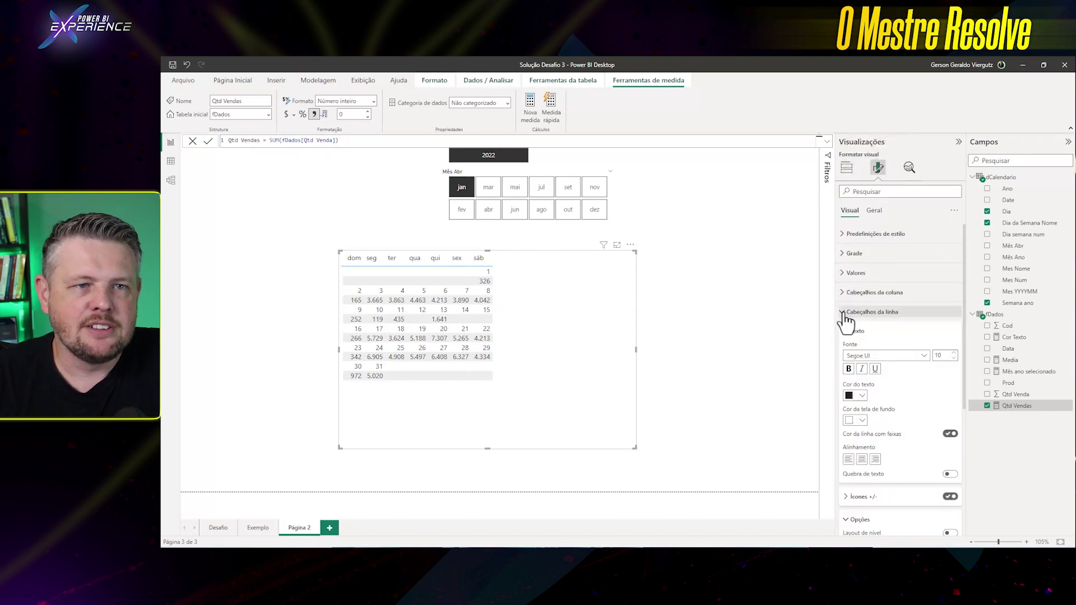
click(844, 313)
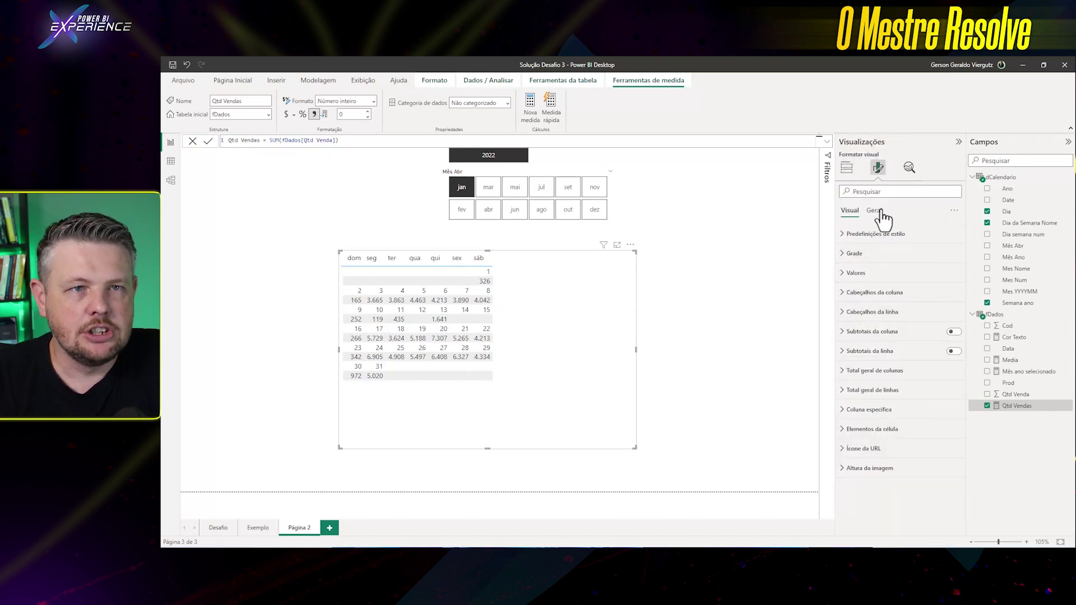
click(863, 235)
click(869, 257)
click(851, 277)
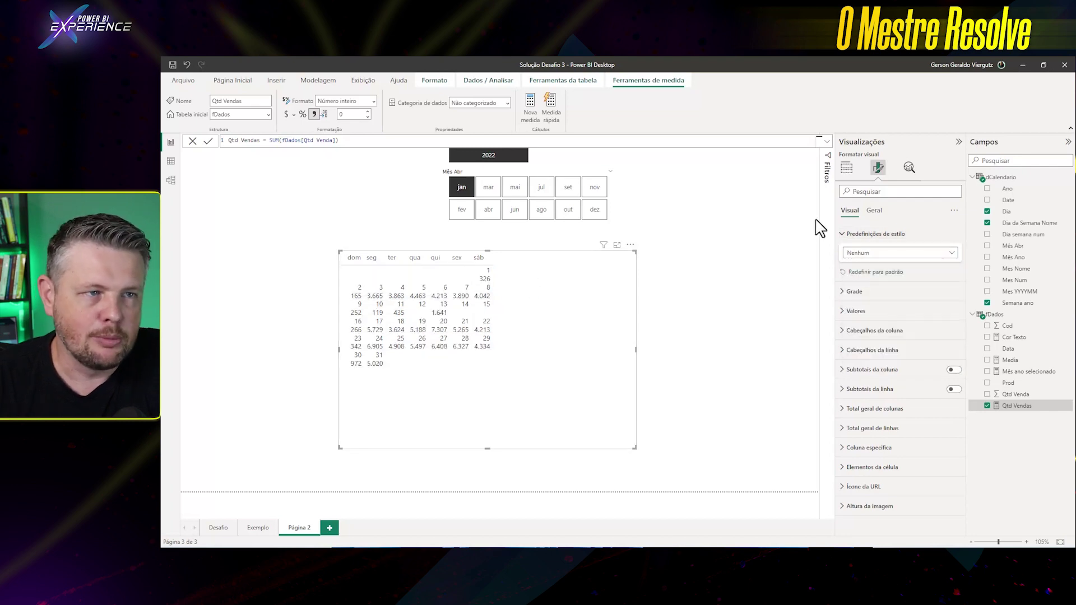
click(858, 235)
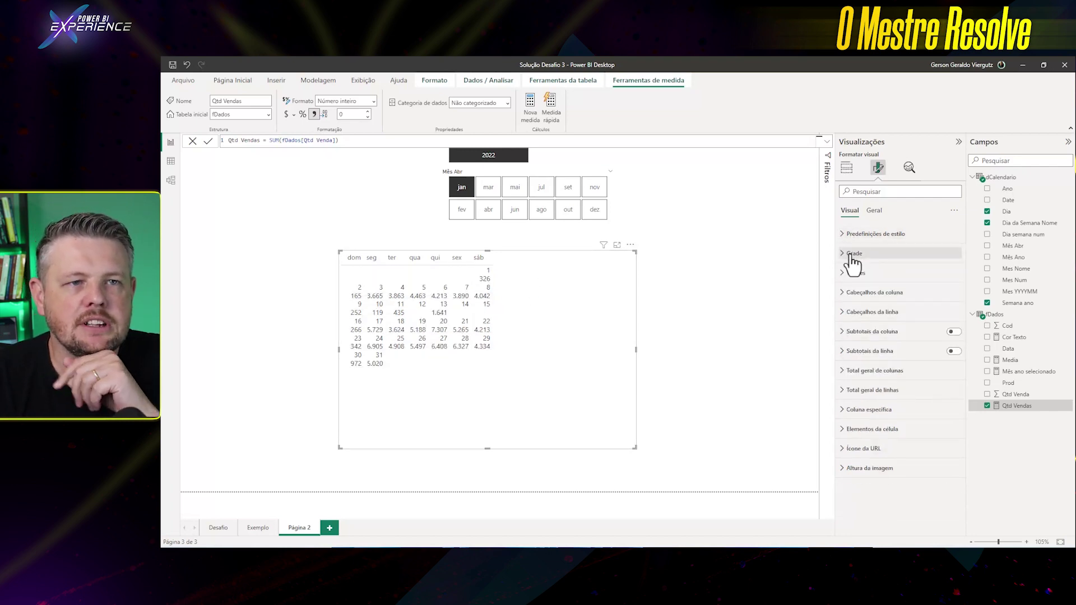
Step: Remove the bottom border under the Cabeçalho da coluna section in Grid borders
click(854, 253)
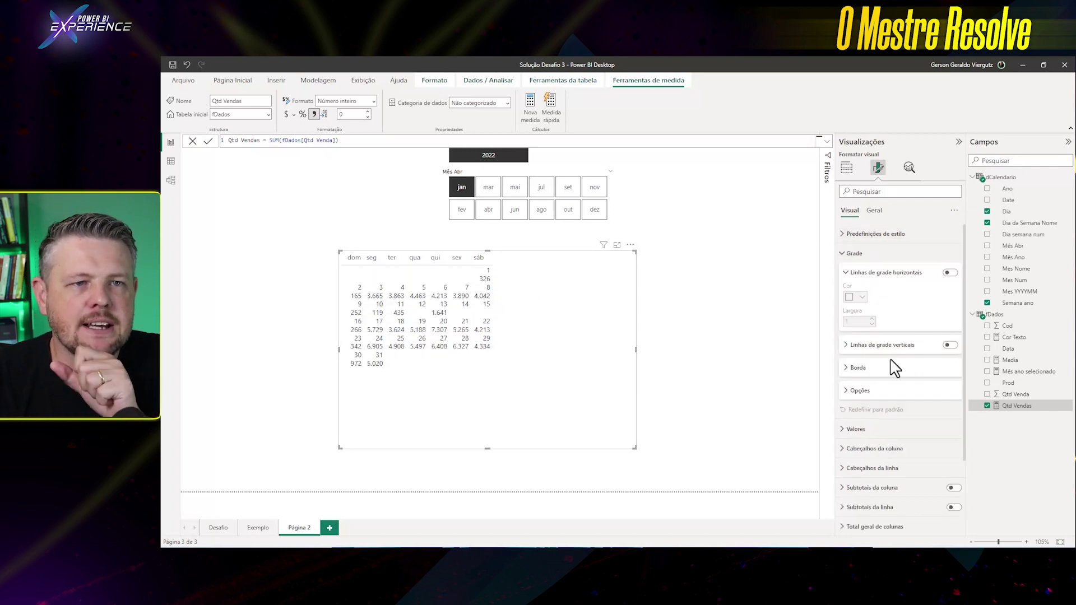
click(857, 371)
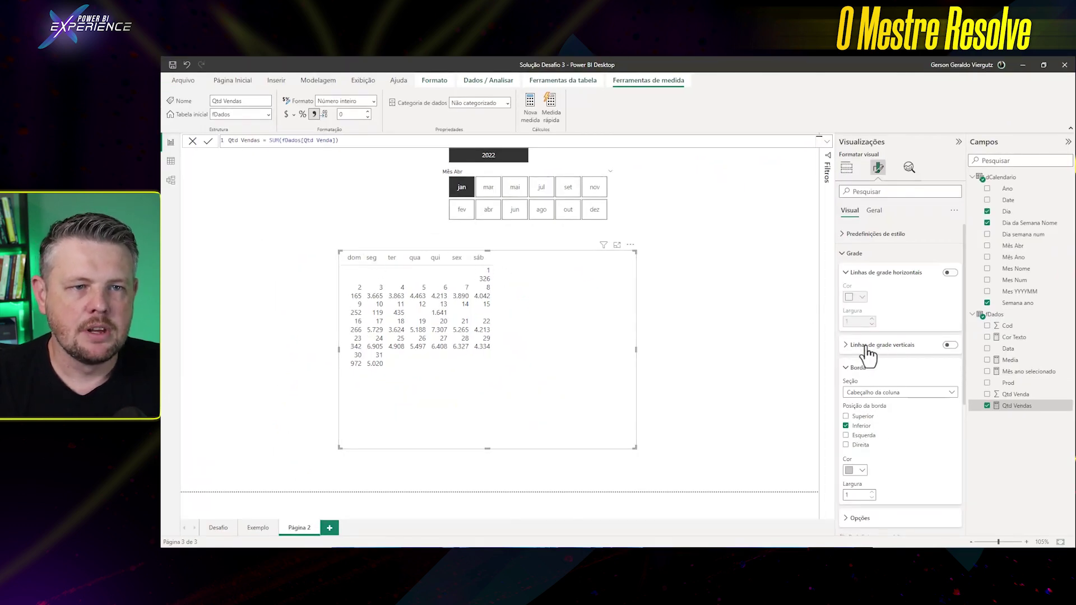
click(884, 393)
click(863, 404)
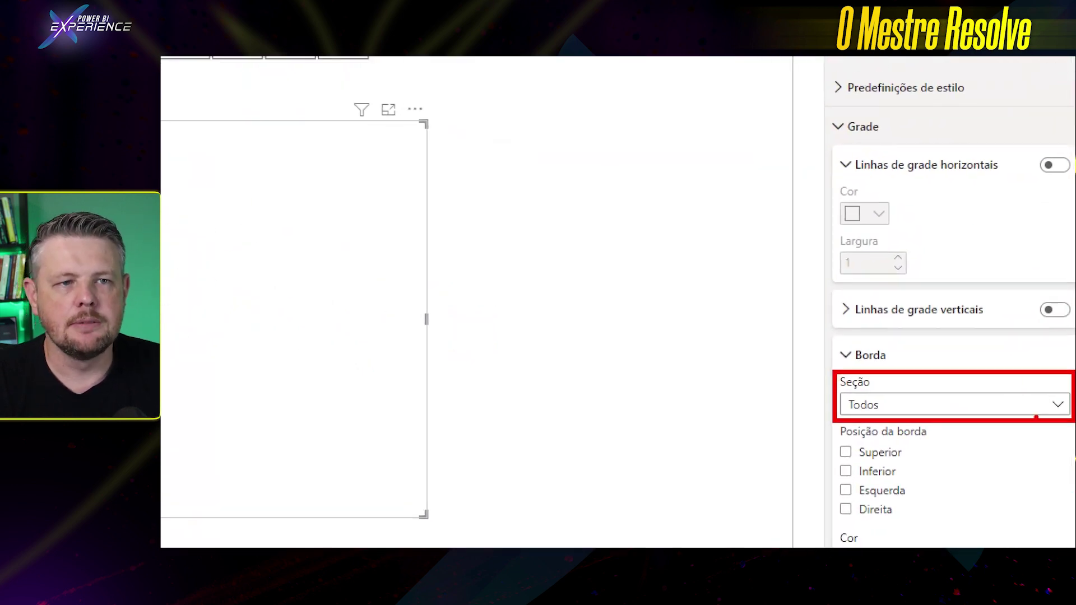
click(917, 404)
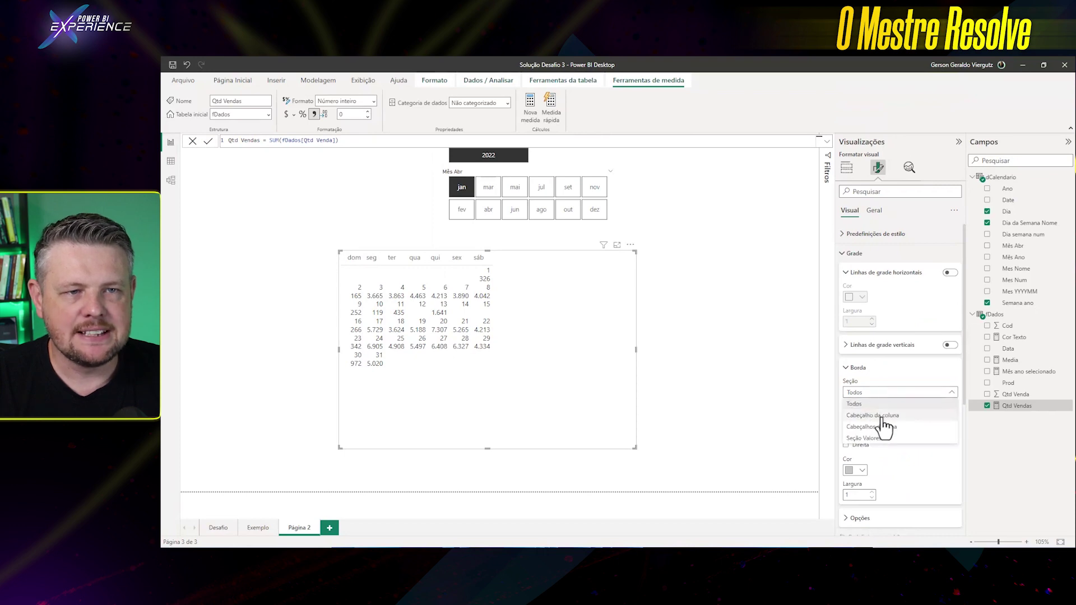
click(882, 416)
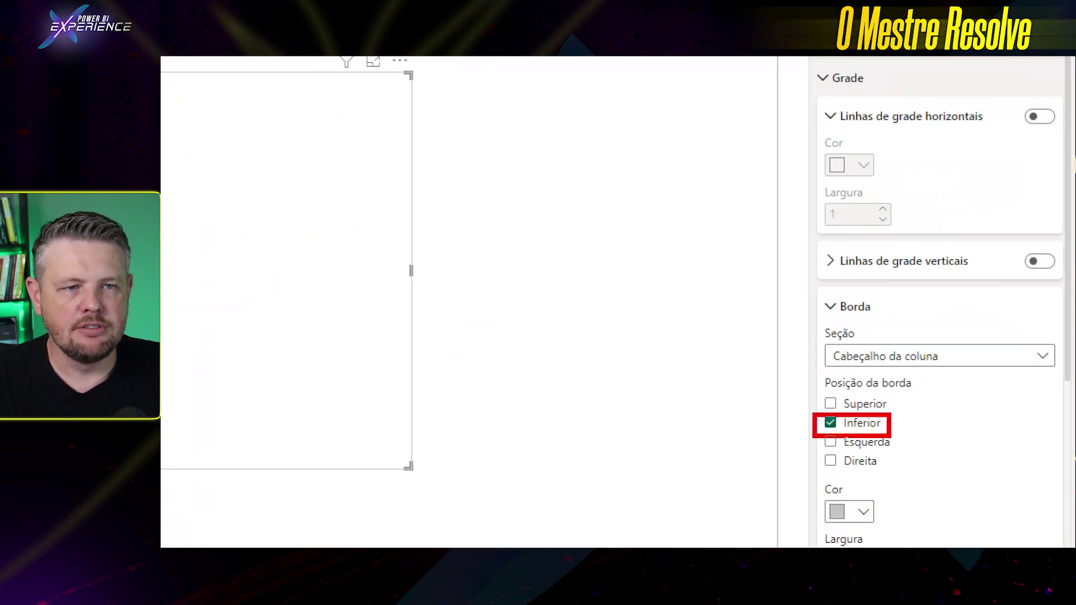
click(849, 427)
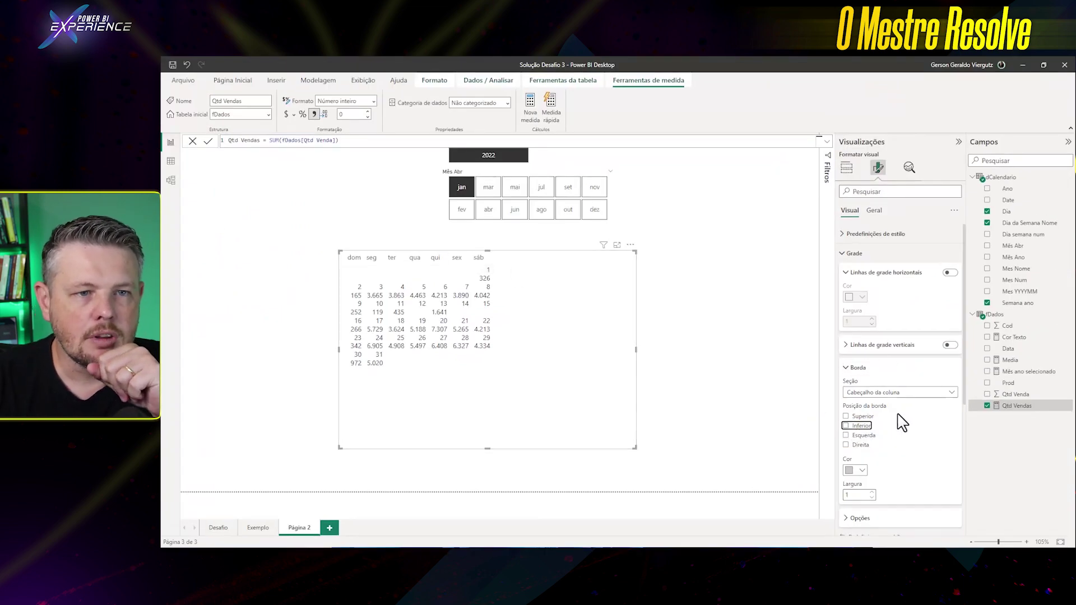
Step: Raise the global font size to 13 and shrink the matrix around the table
scroll(899, 417, down, 2)
click(863, 426)
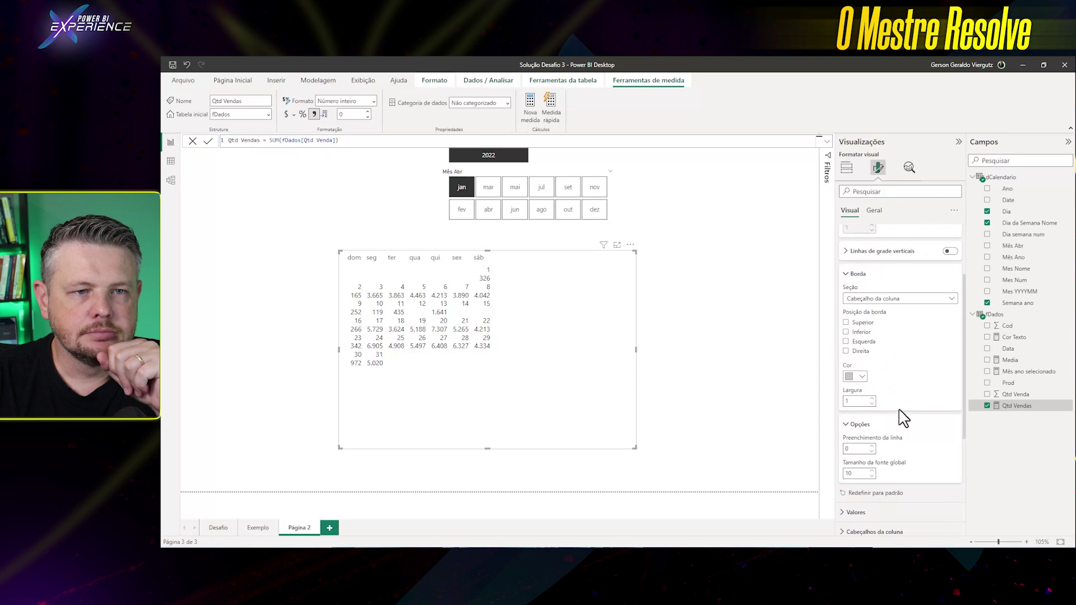
click(872, 472)
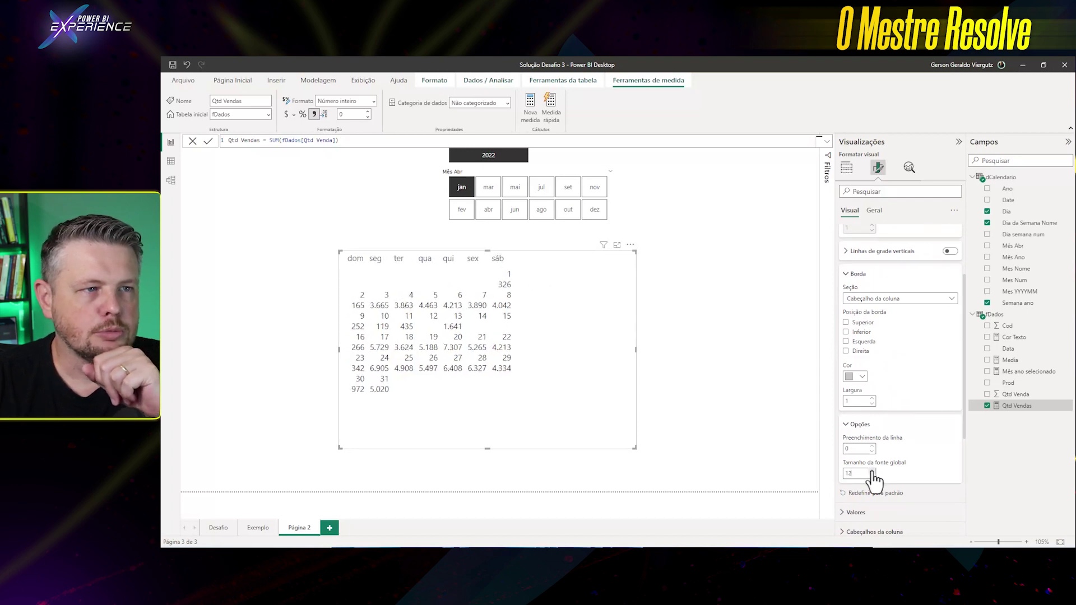
click(872, 471)
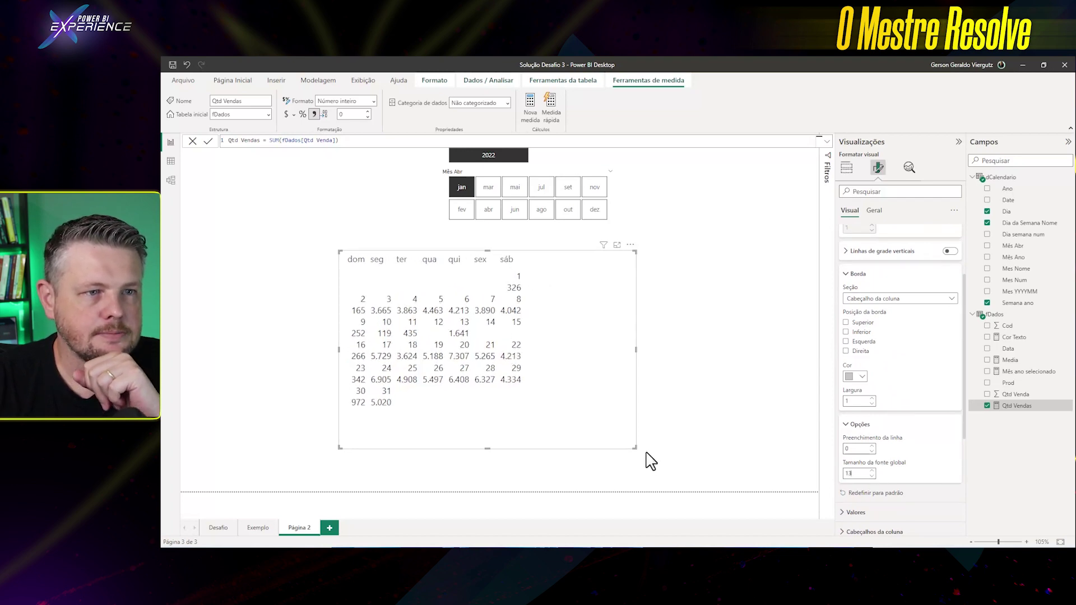
drag(635, 447, 630, 423)
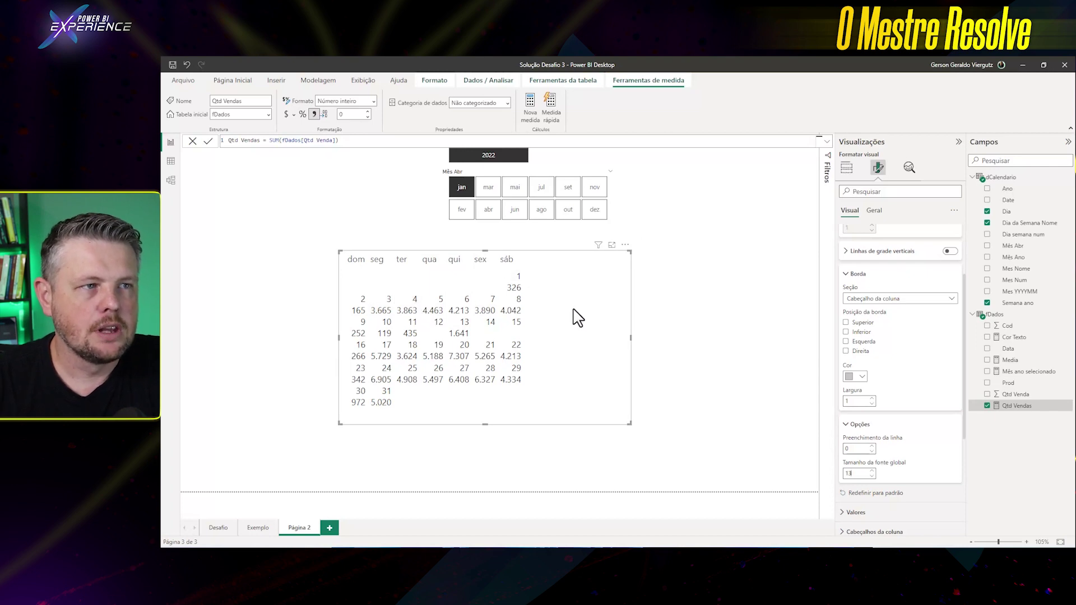
click(849, 277)
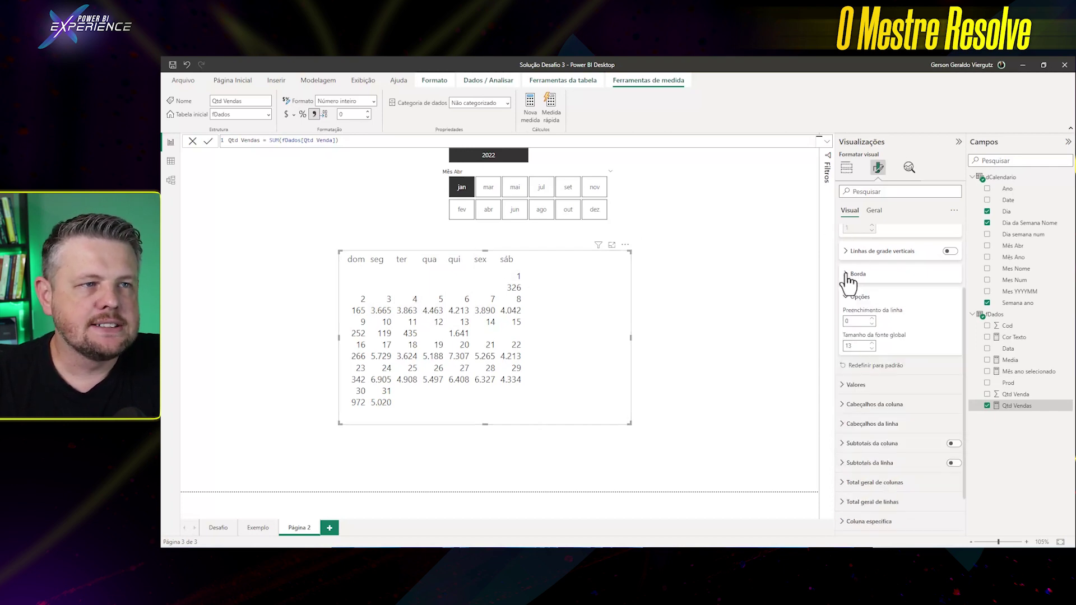
scroll(851, 338, up, 4)
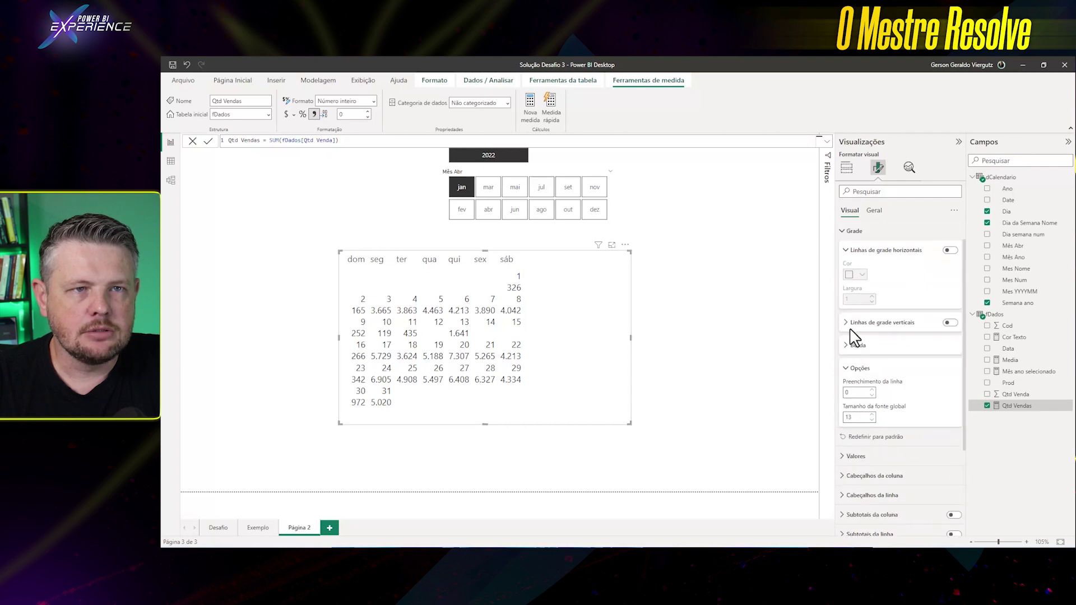
click(847, 256)
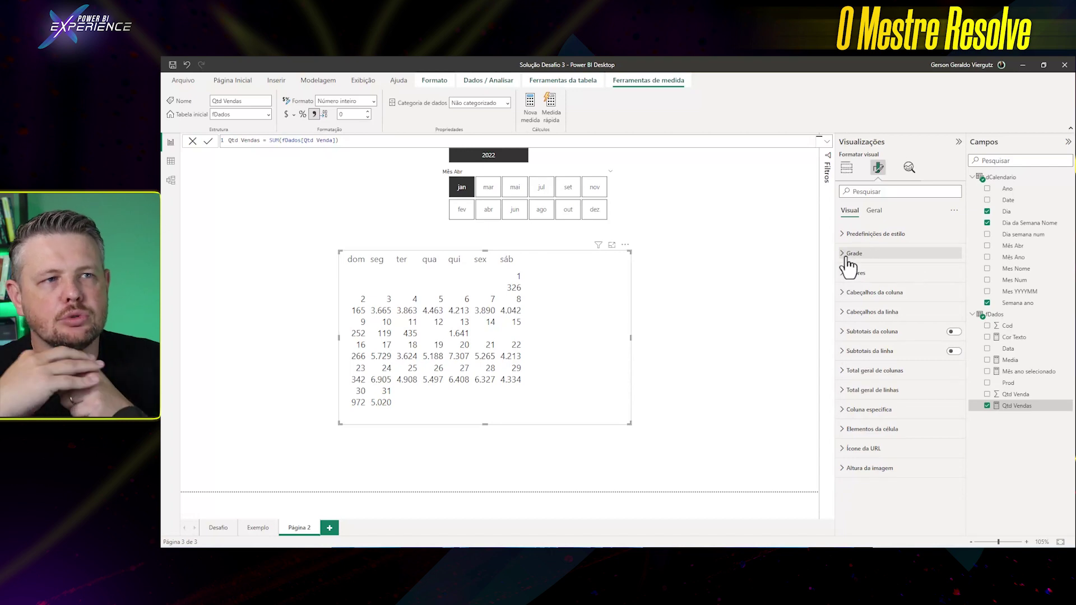
Step: Test the month slicer with February, April, August and October, then return to January
click(461, 212)
click(489, 212)
click(547, 215)
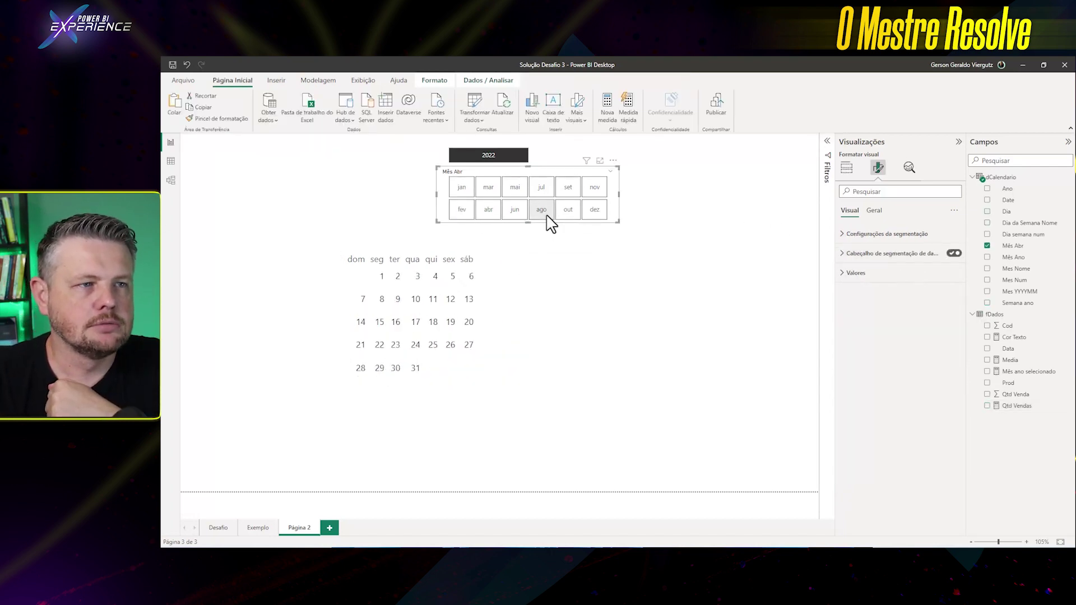
click(569, 215)
click(464, 192)
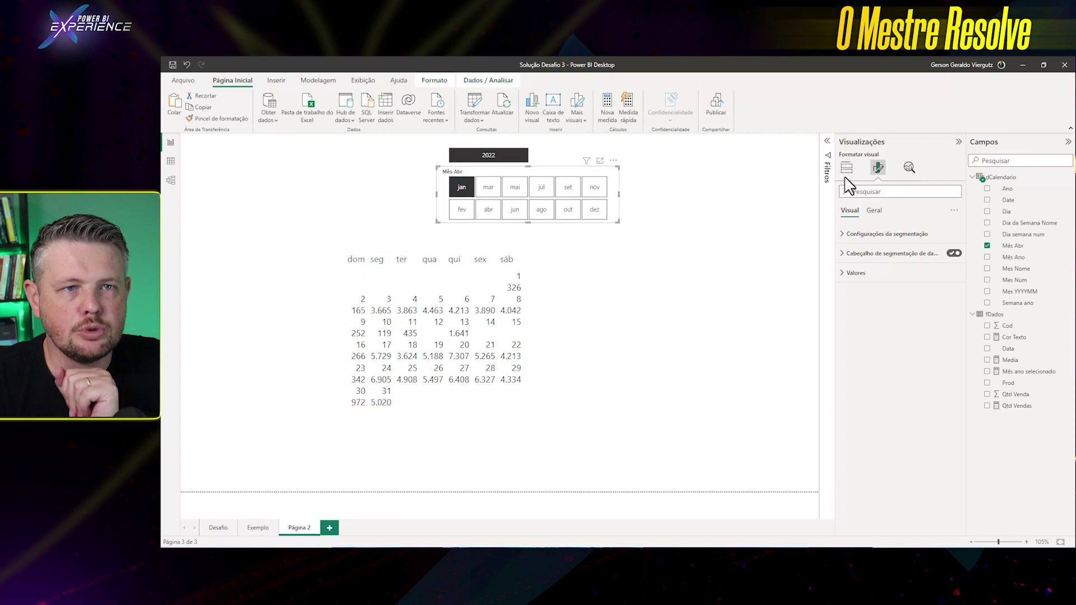
Step: Turn off auto-size column width, widen the dom and seg columns, and centre the weekday headers
click(561, 339)
click(874, 292)
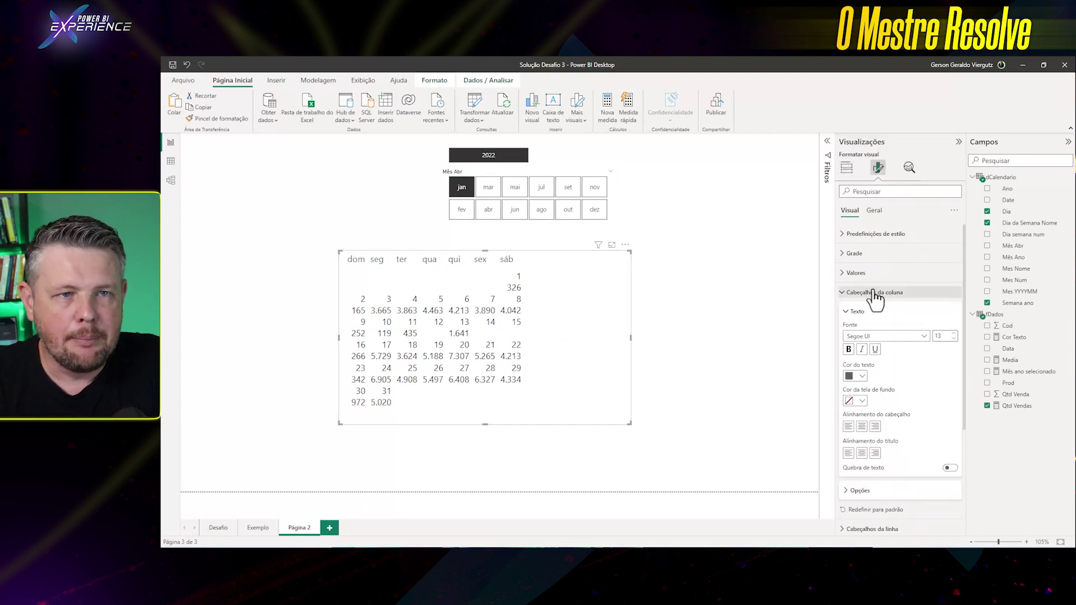
click(869, 493)
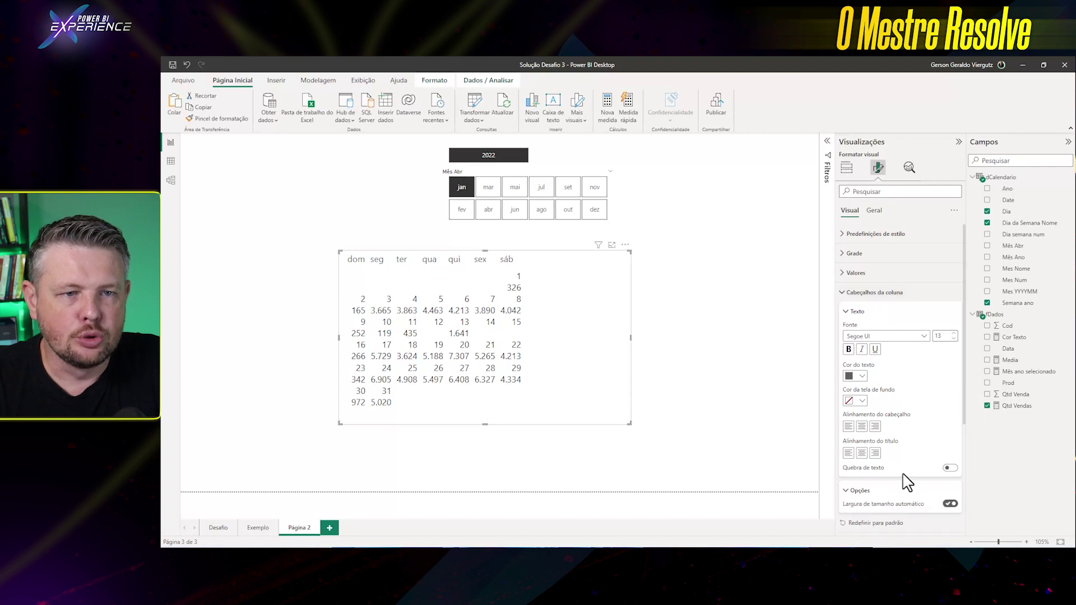
scroll(908, 474, down, 2)
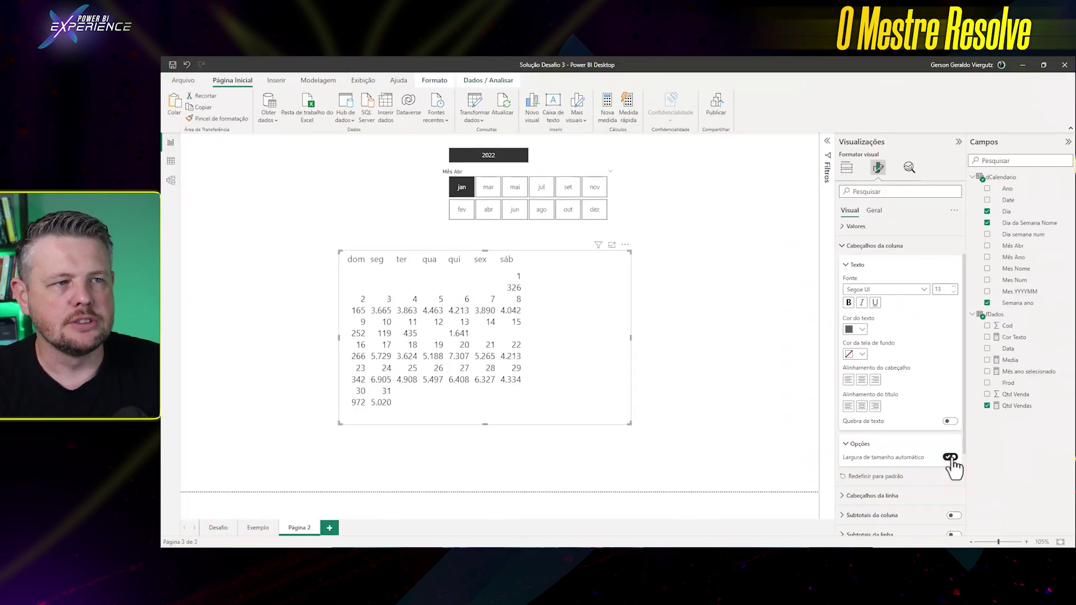
click(953, 459)
drag(367, 259, 409, 259)
drag(411, 259, 591, 262)
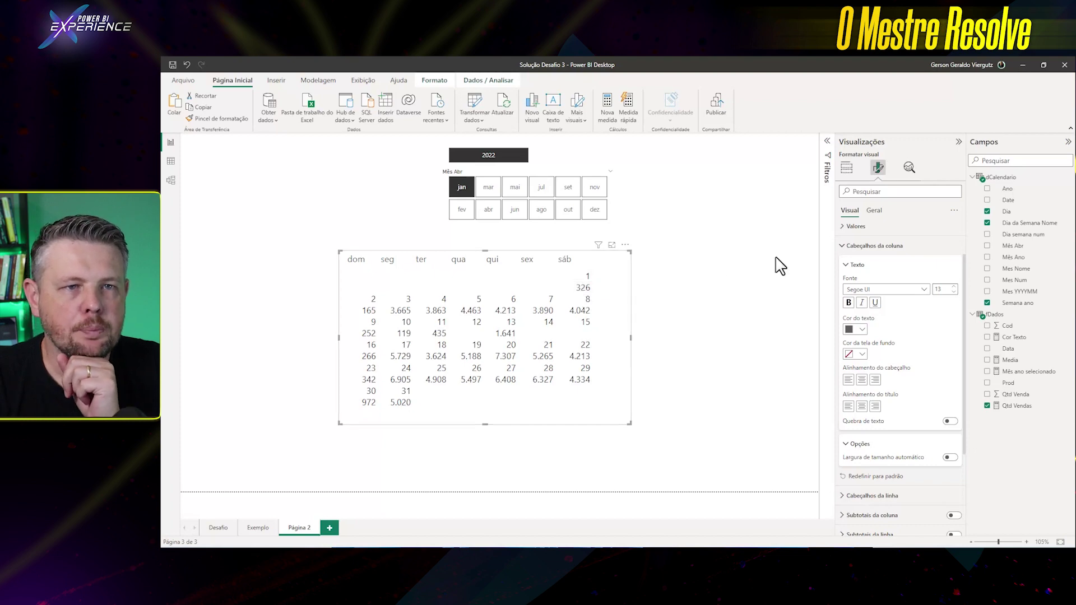
click(862, 381)
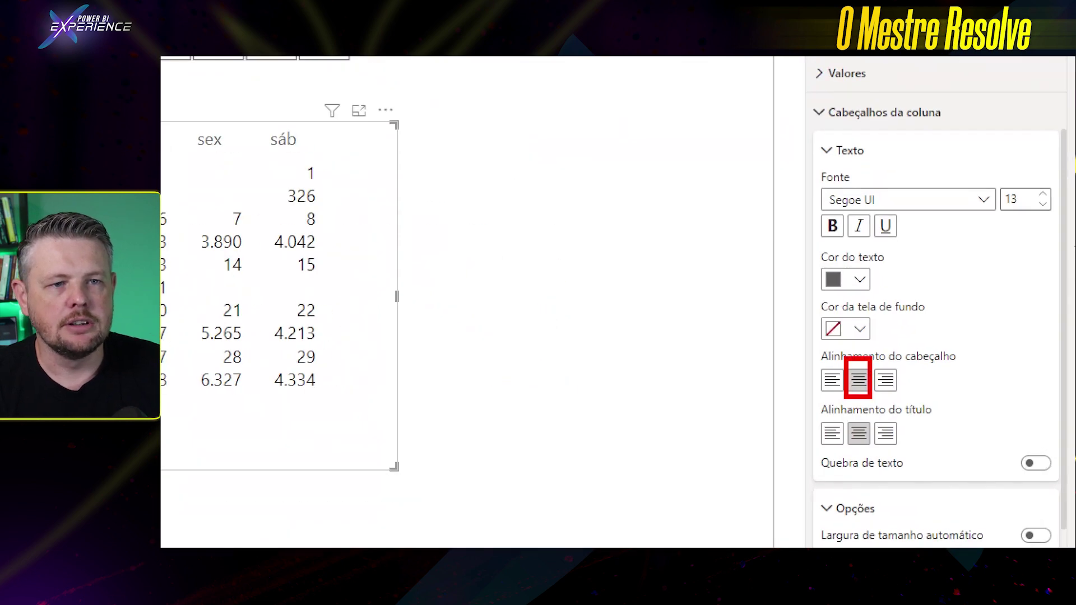
click(848, 266)
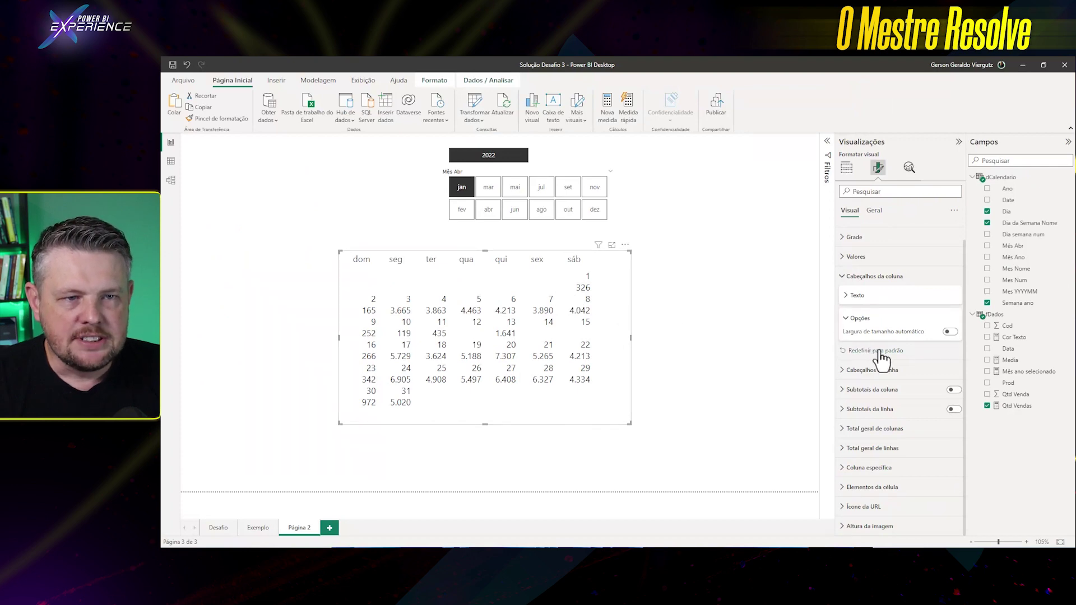
click(886, 470)
scroll(914, 449, down, 5)
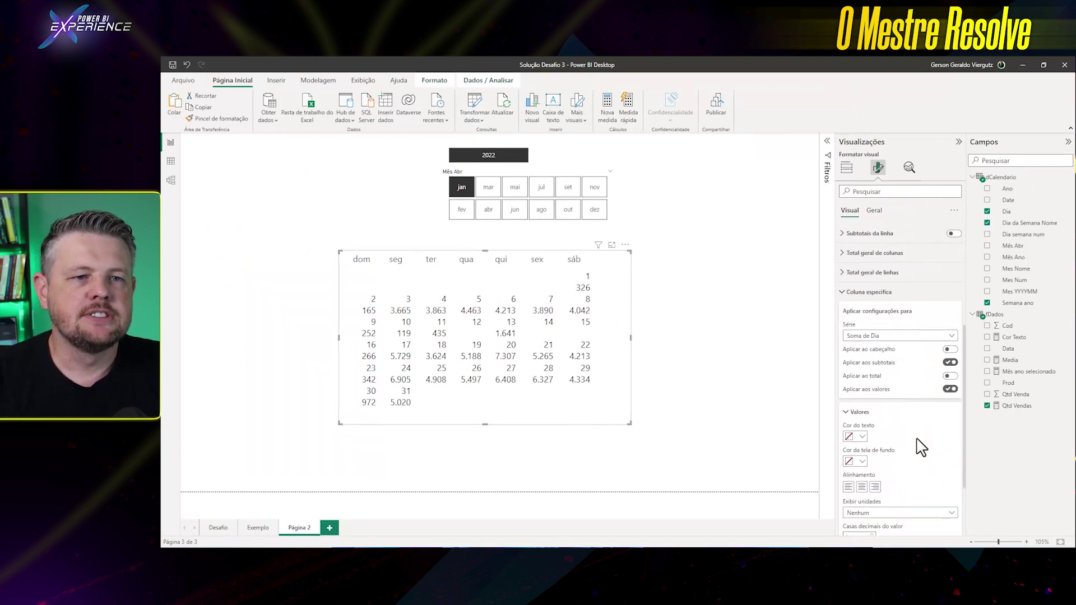
key(super)
key(super)
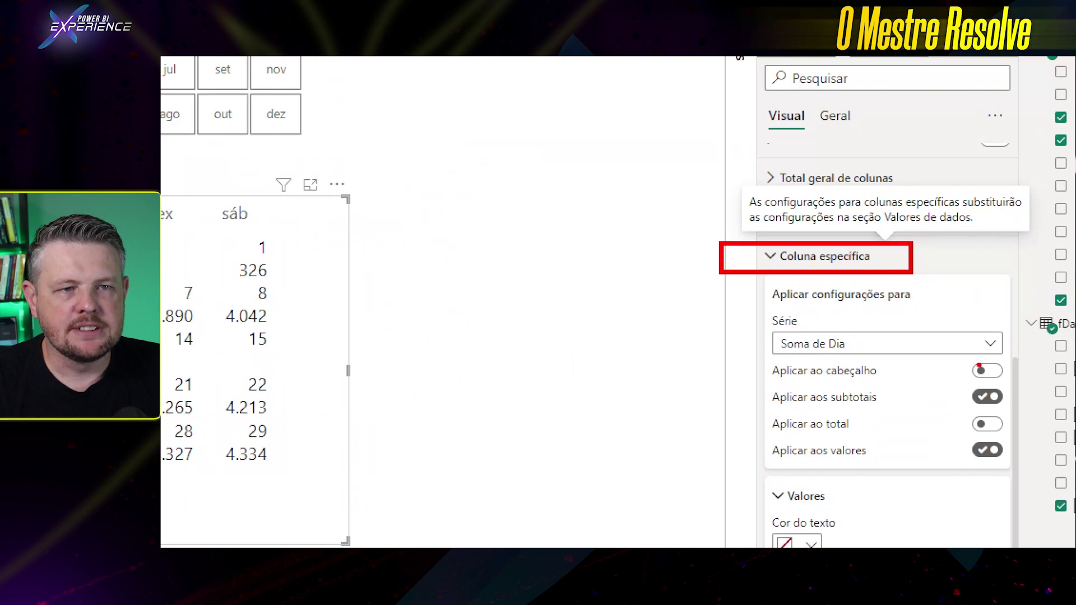
click(986, 370)
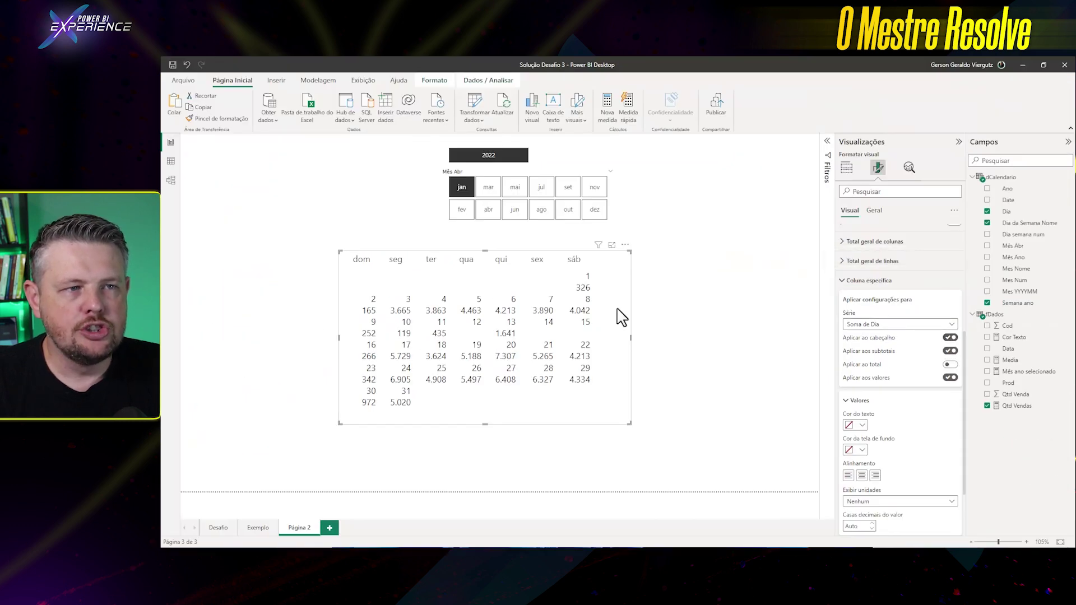
click(862, 476)
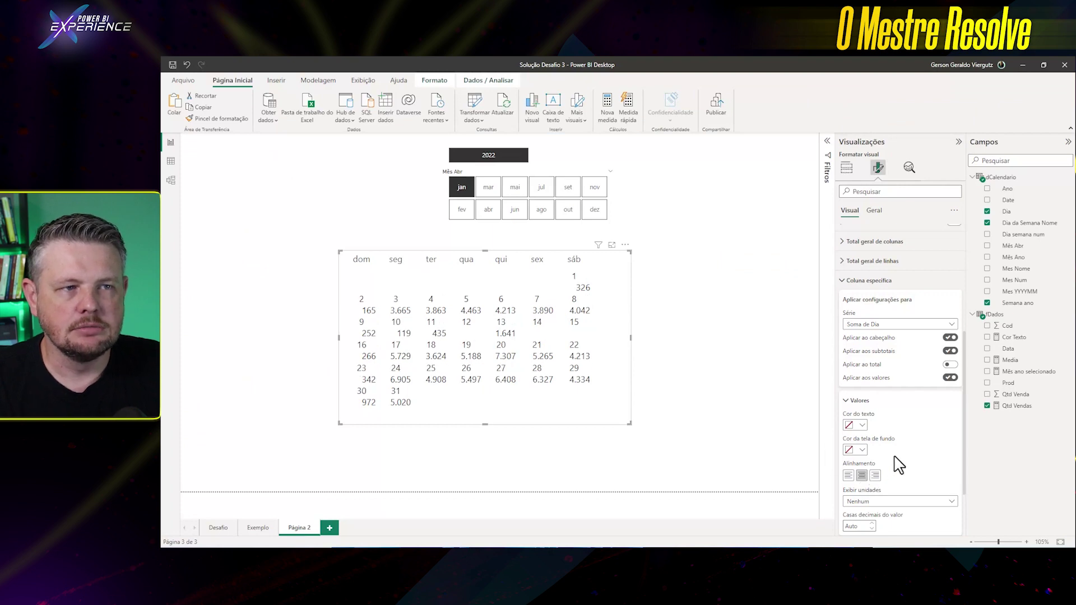
drag(806, 464, 846, 508)
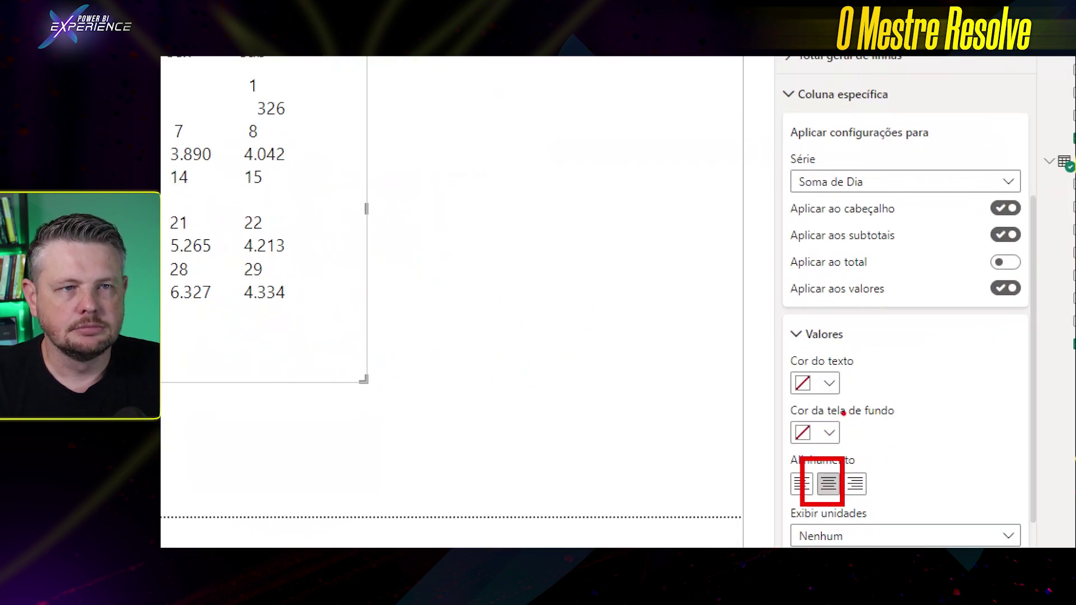
drag(768, 150, 1014, 204)
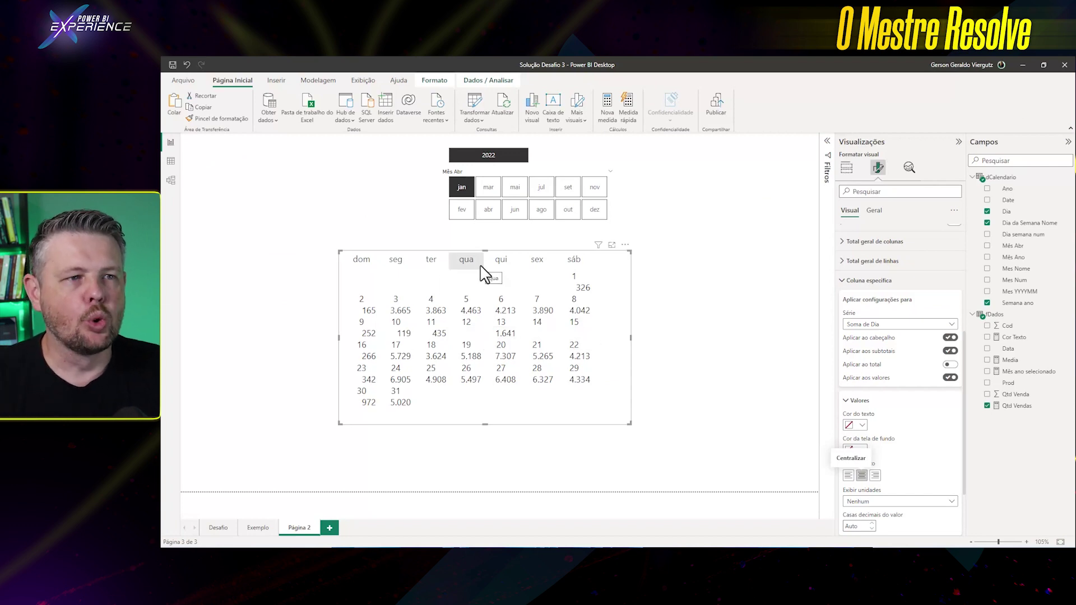
Step: Give the weekday headers a black background with white text, then enlarge the matrix slightly
click(844, 281)
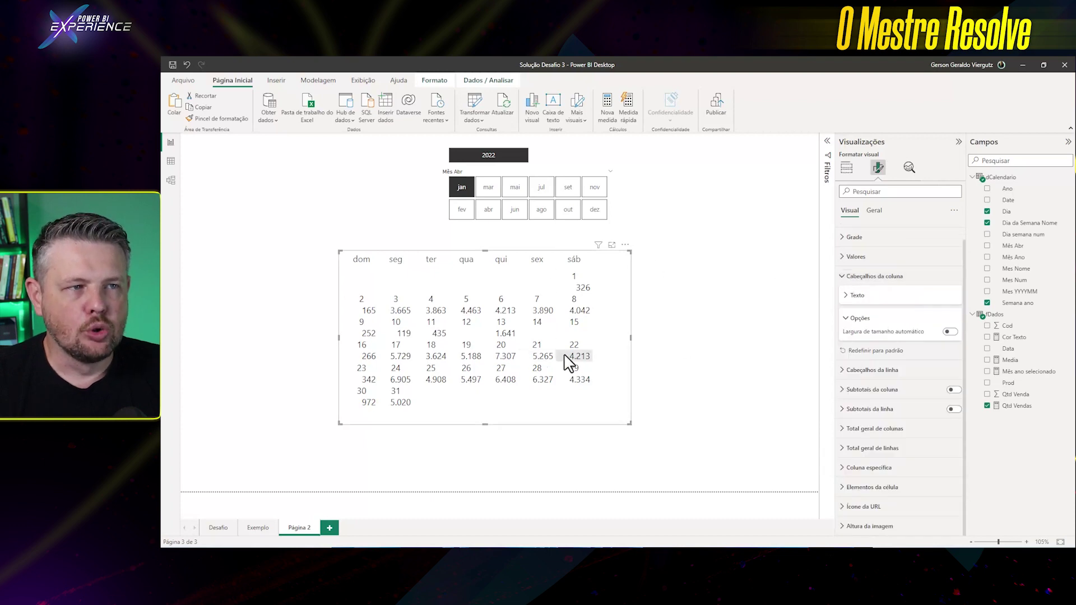
click(846, 305)
click(858, 385)
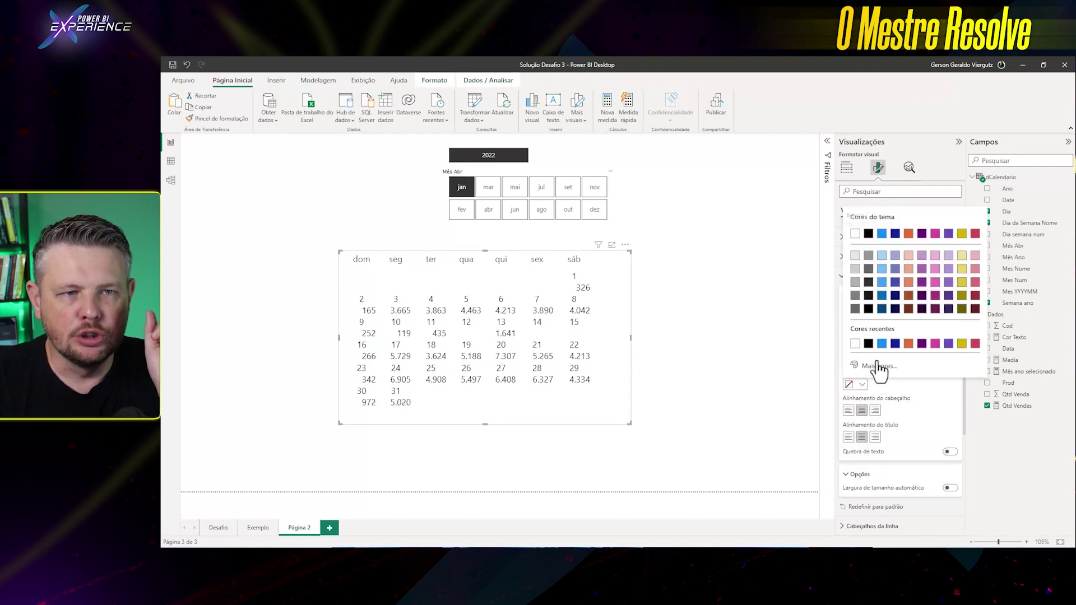
click(868, 343)
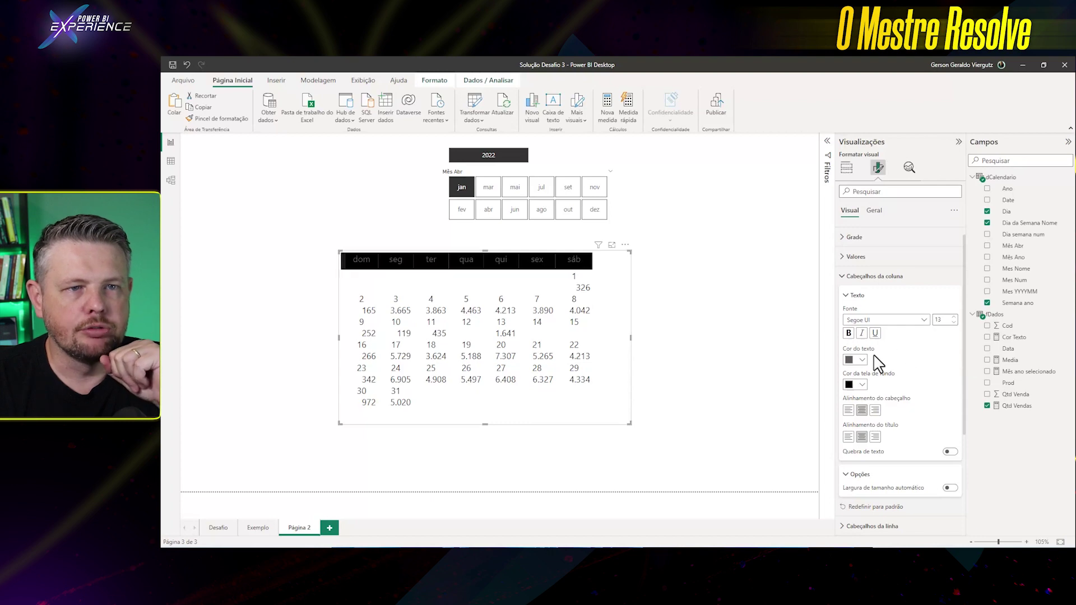
click(861, 360)
click(855, 396)
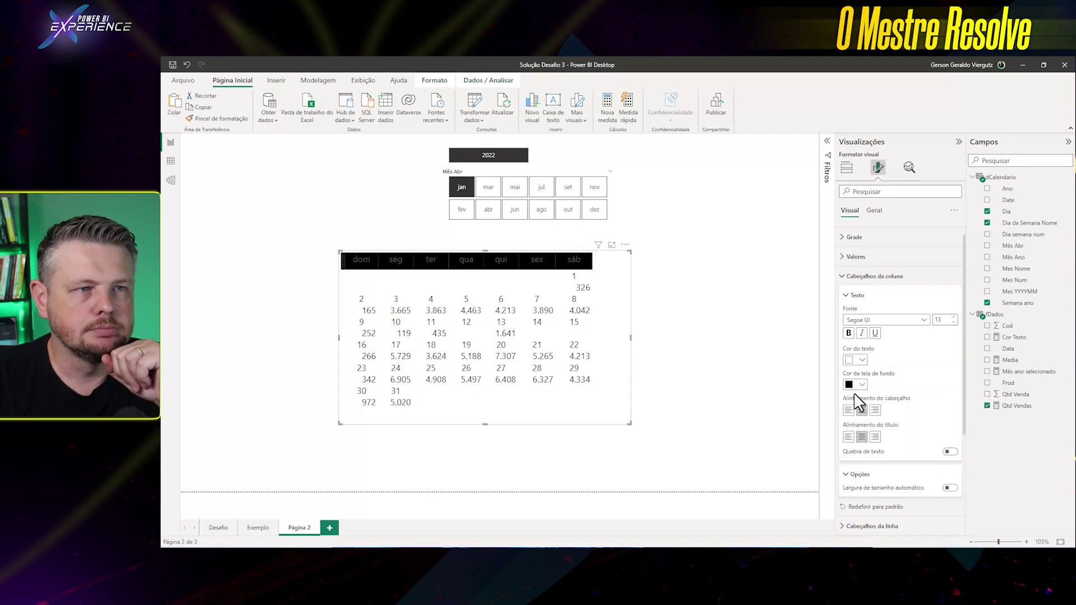
drag(626, 425, 695, 438)
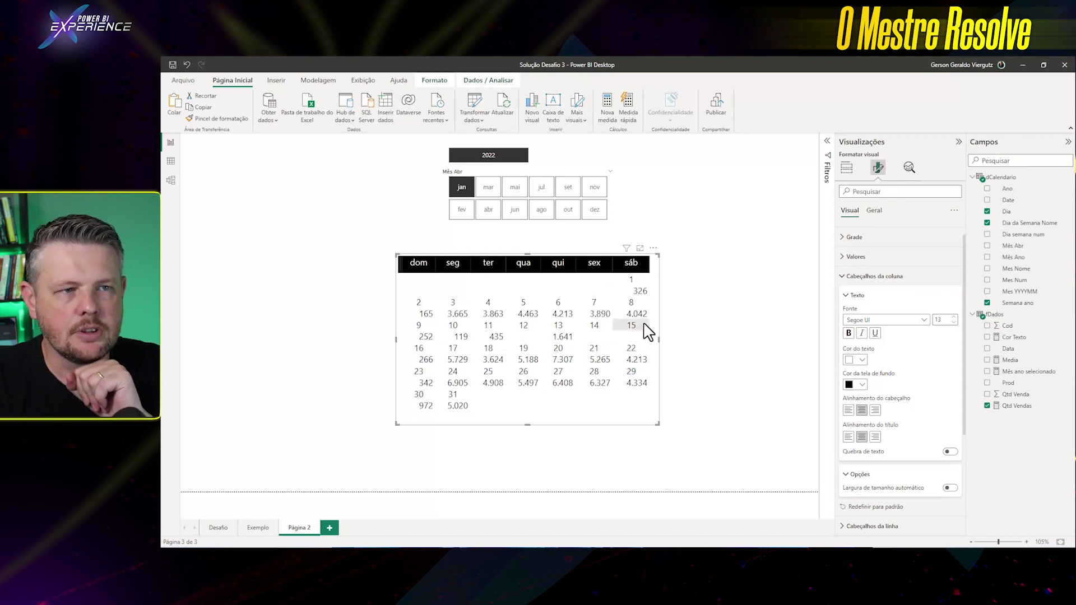
click(846, 277)
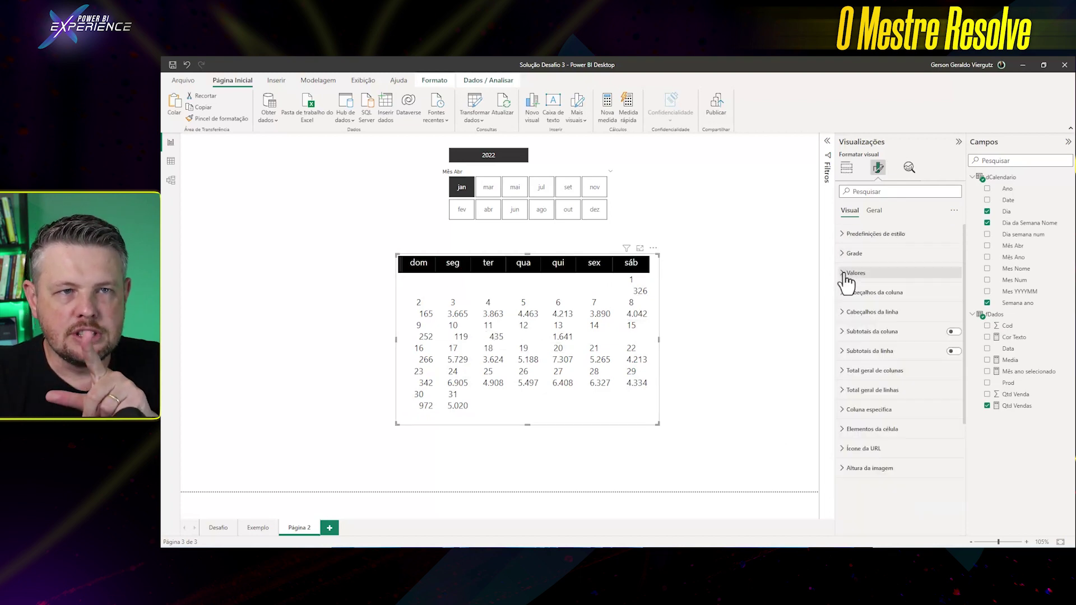
Step: Apply a Qtd Vendas background gradient from #BBE4D9 at minimum to dark blue at maximum
click(848, 172)
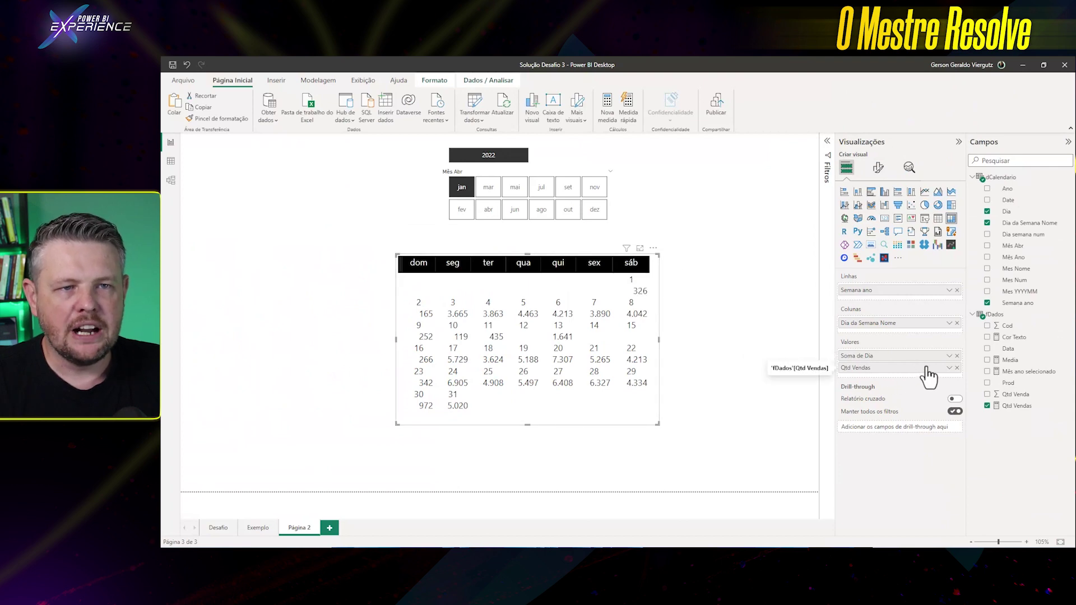
click(948, 369)
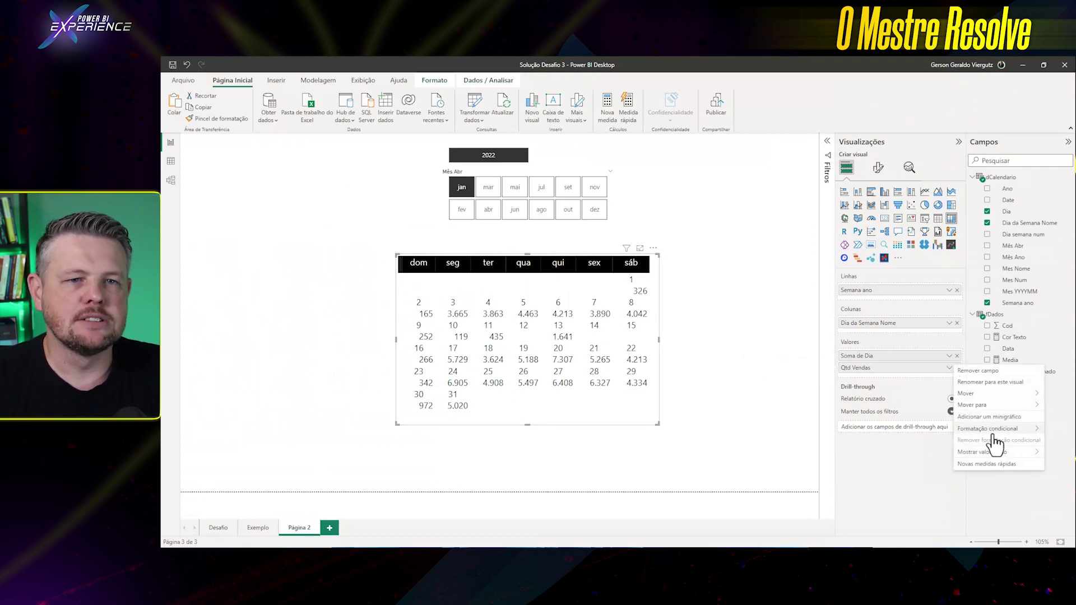
mouse_move(993, 430)
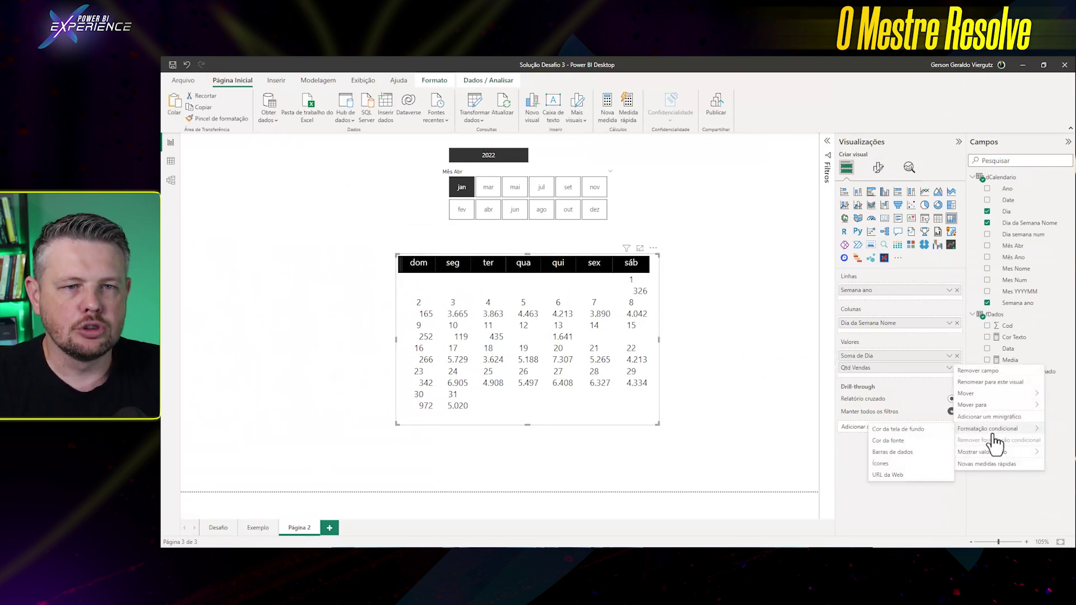
click(901, 443)
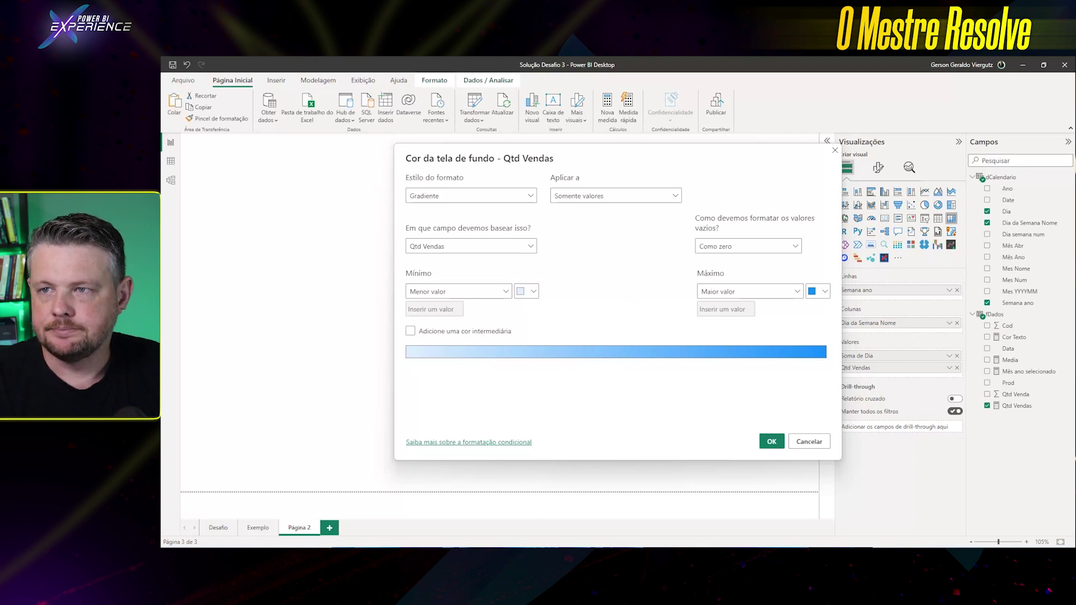
click(532, 292)
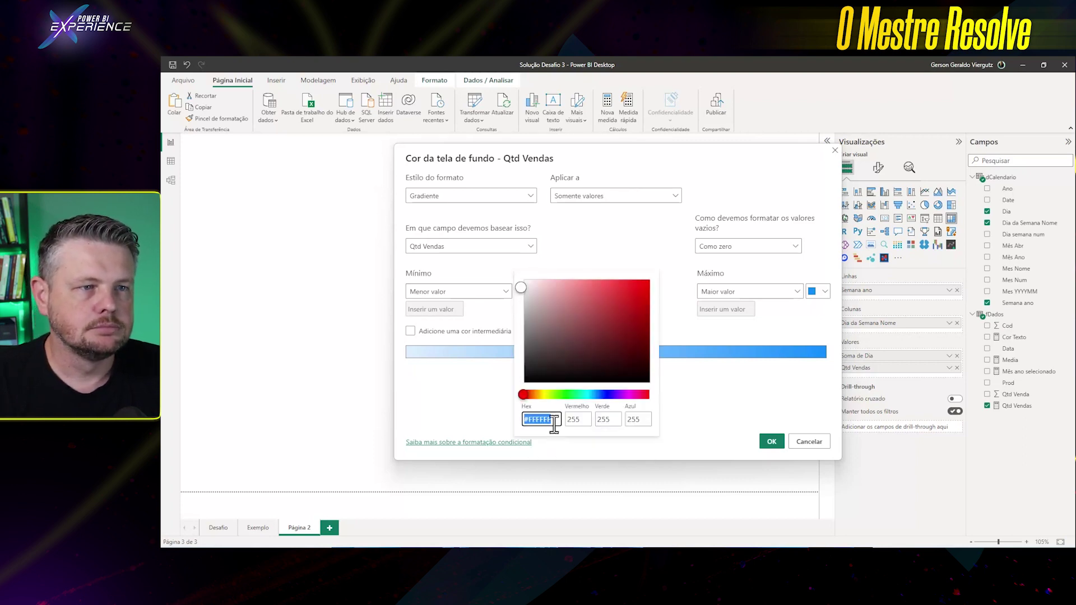
click(547, 429)
text(#BBE4D9)
click(774, 403)
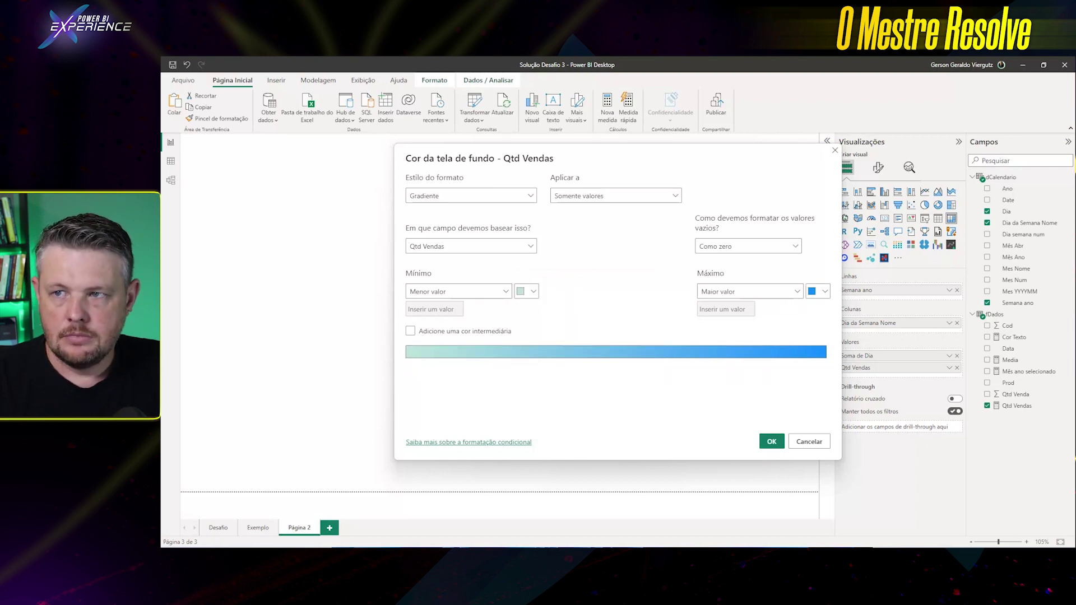
click(824, 292)
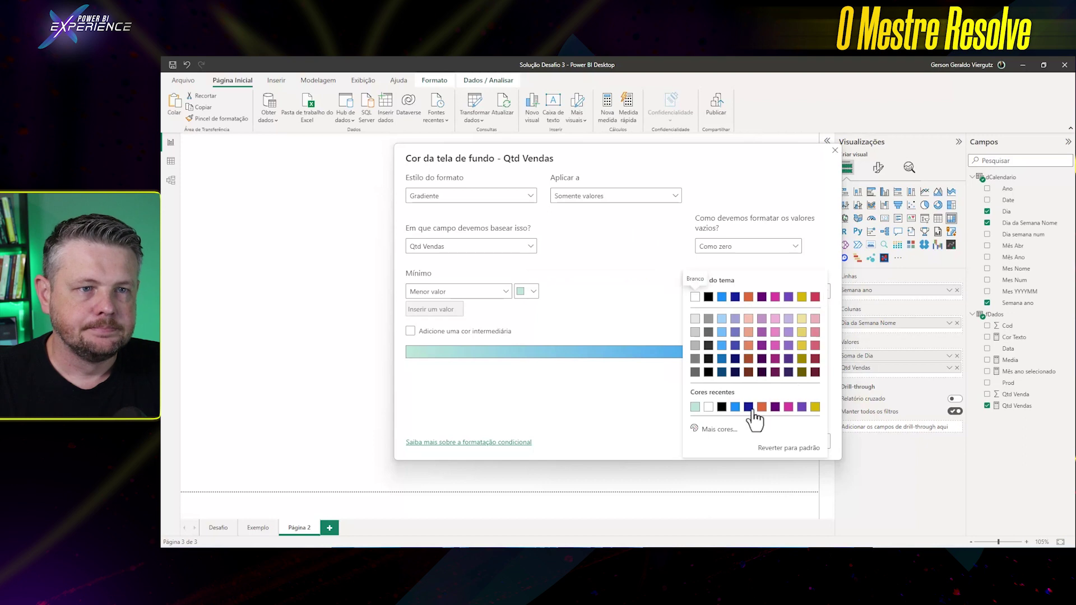
click(724, 429)
key(ctrl+v)
key(Return)
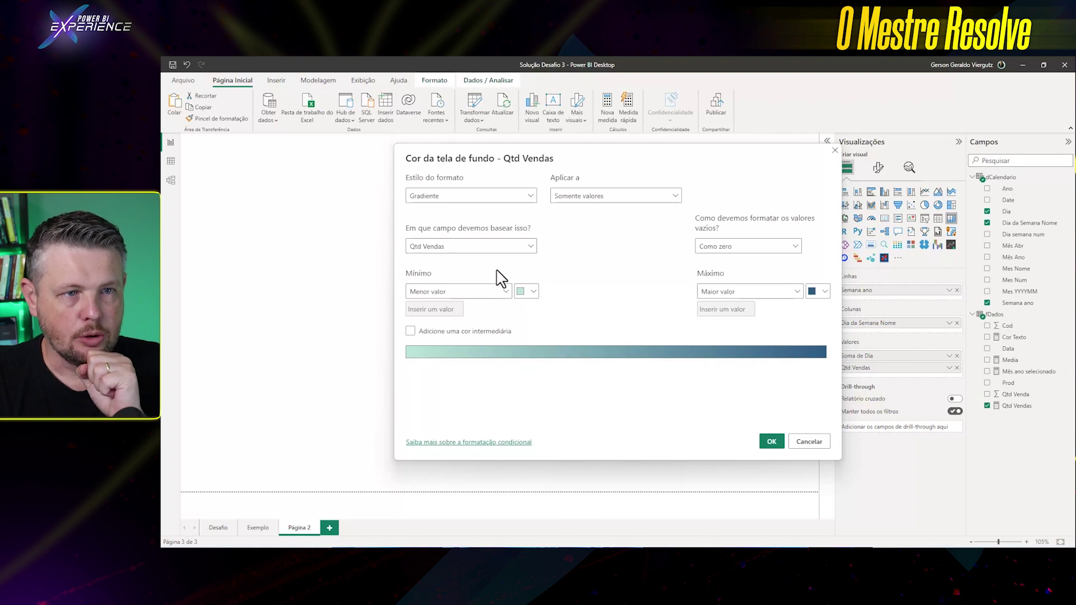
click(771, 442)
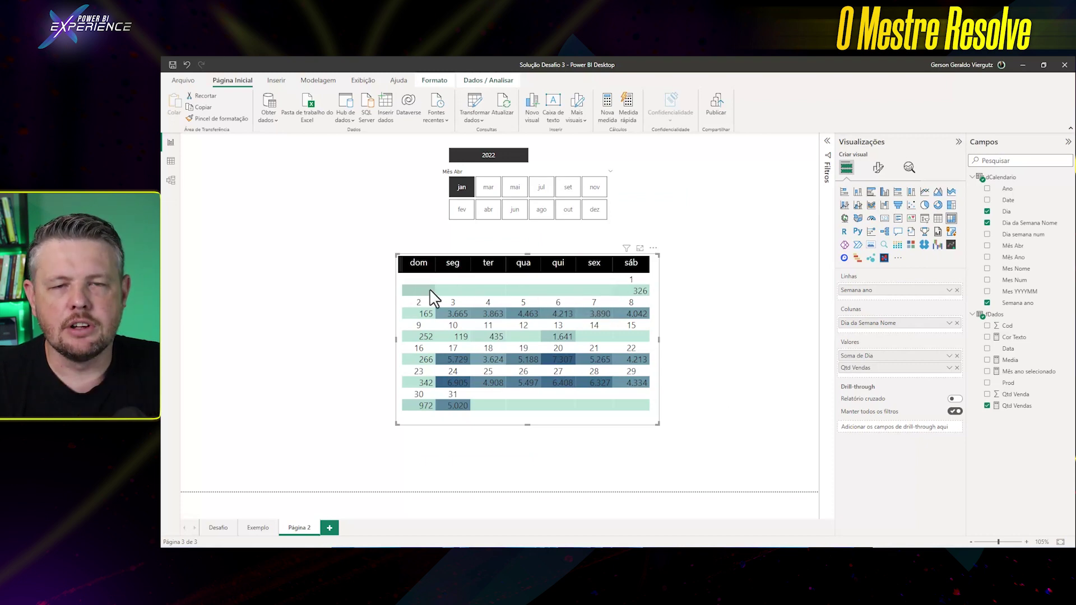
Step: Change the Qtd Vendas background rule so empty values are set to Não formatar
click(951, 366)
mouse_move(985, 430)
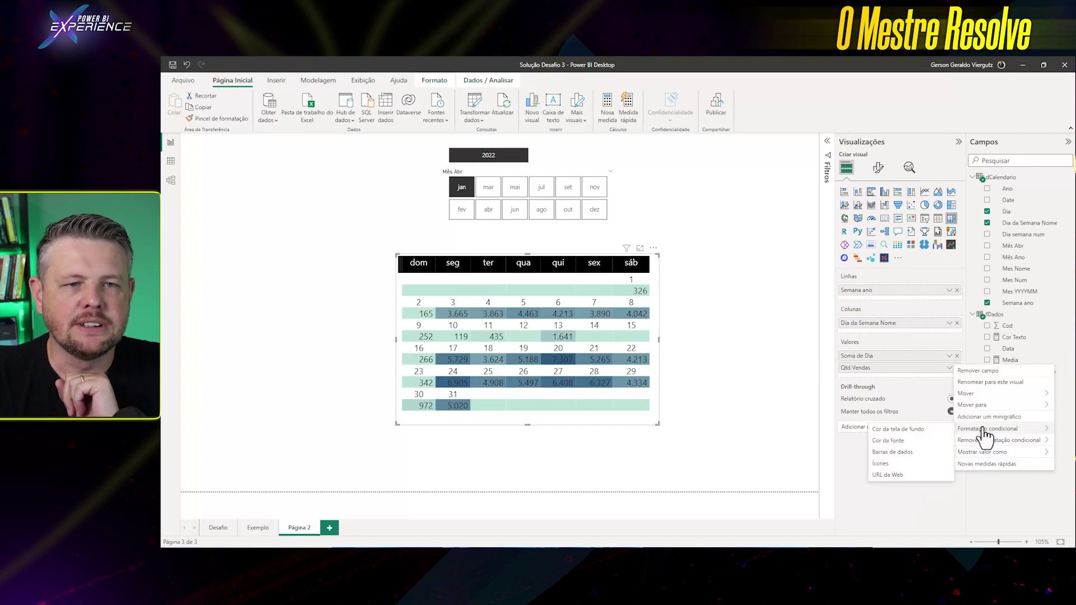
click(898, 429)
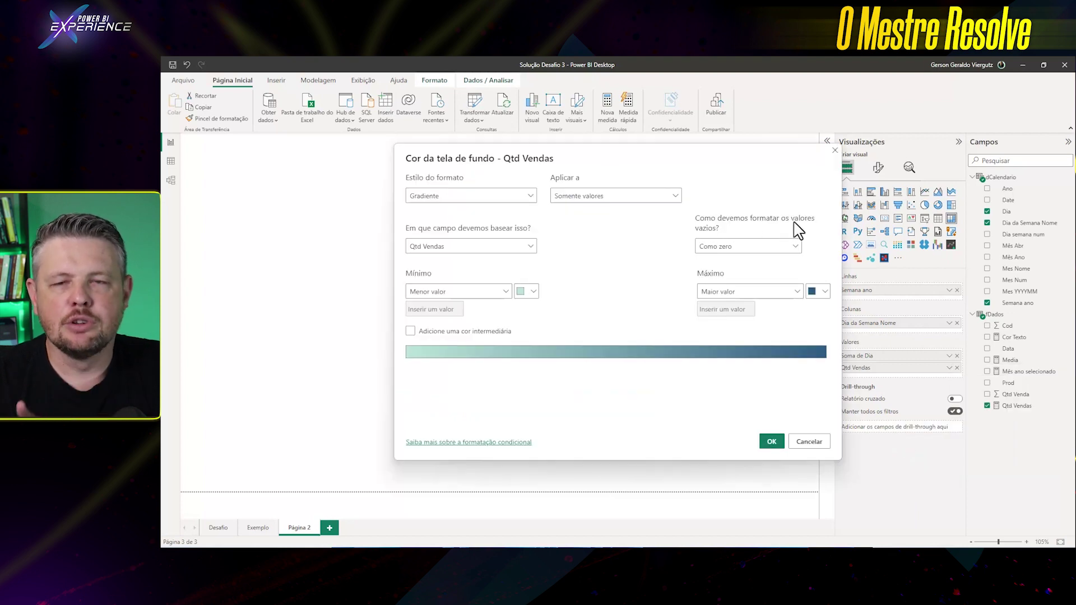
click(761, 248)
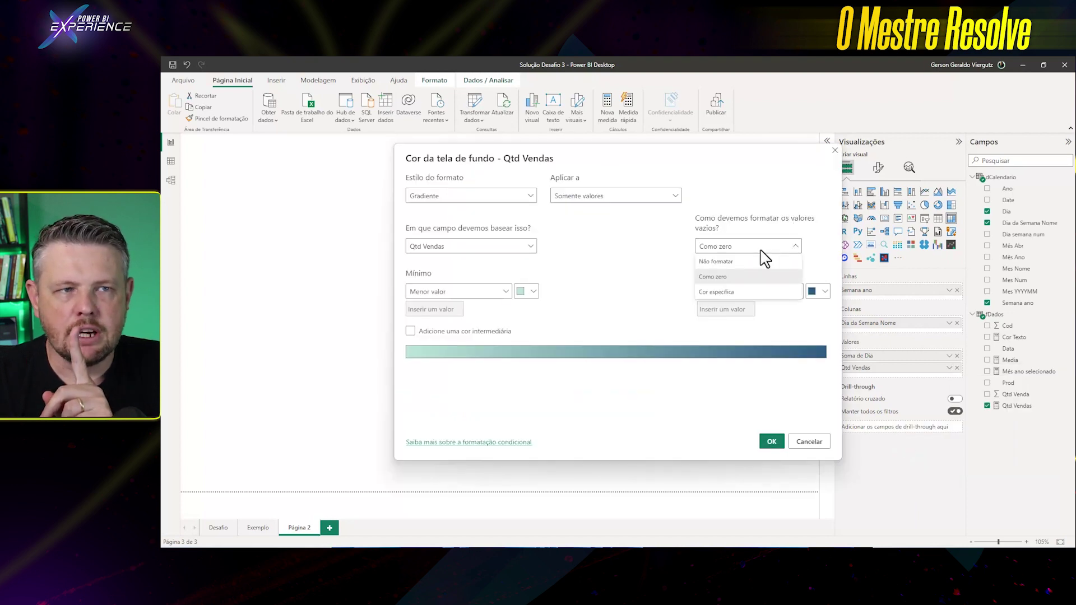
click(746, 277)
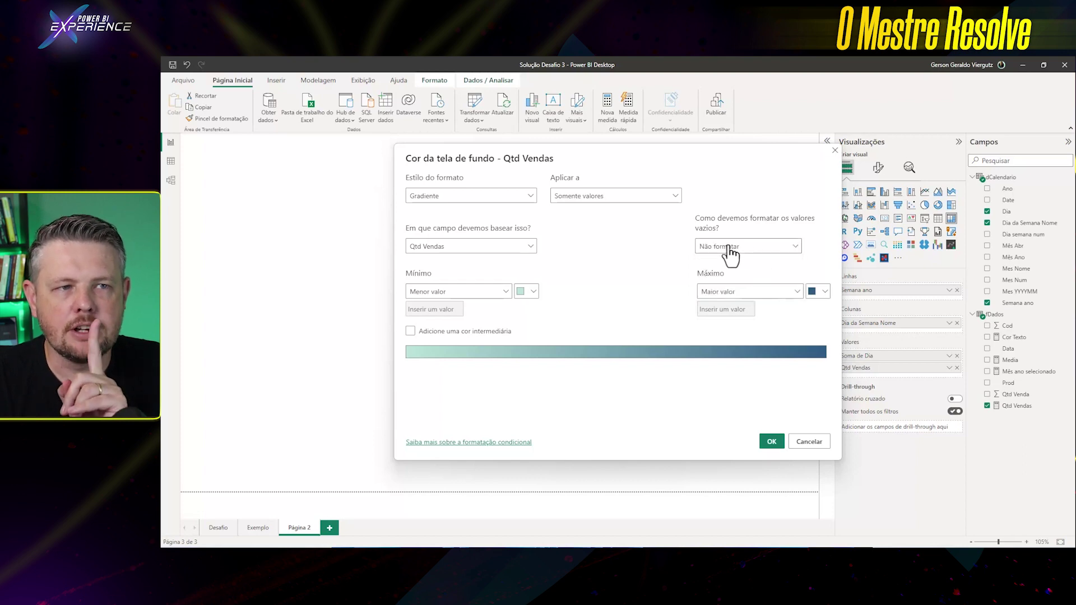
click(772, 443)
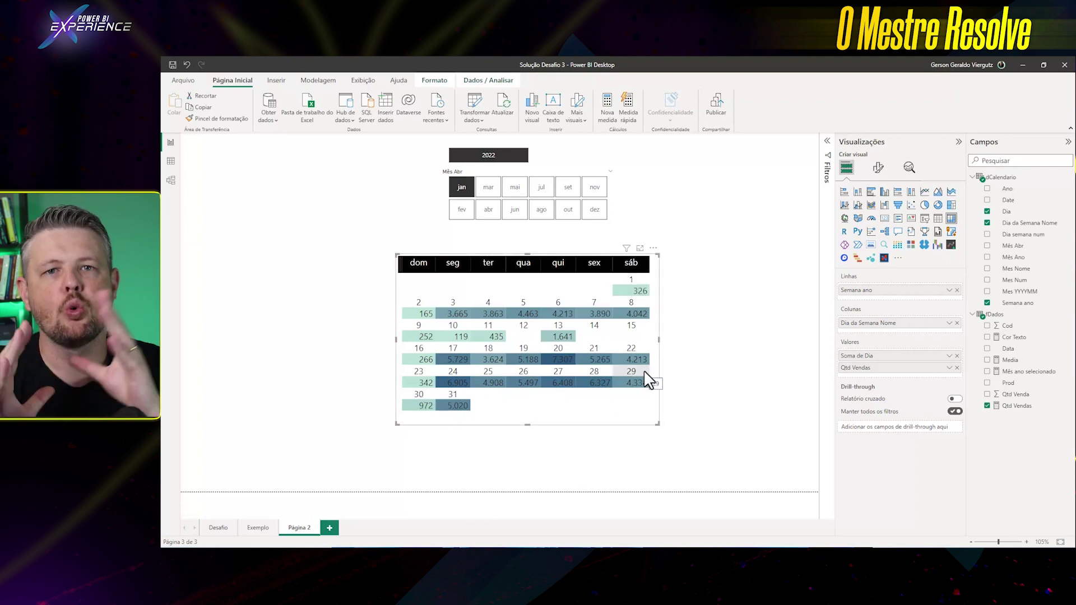
click(949, 356)
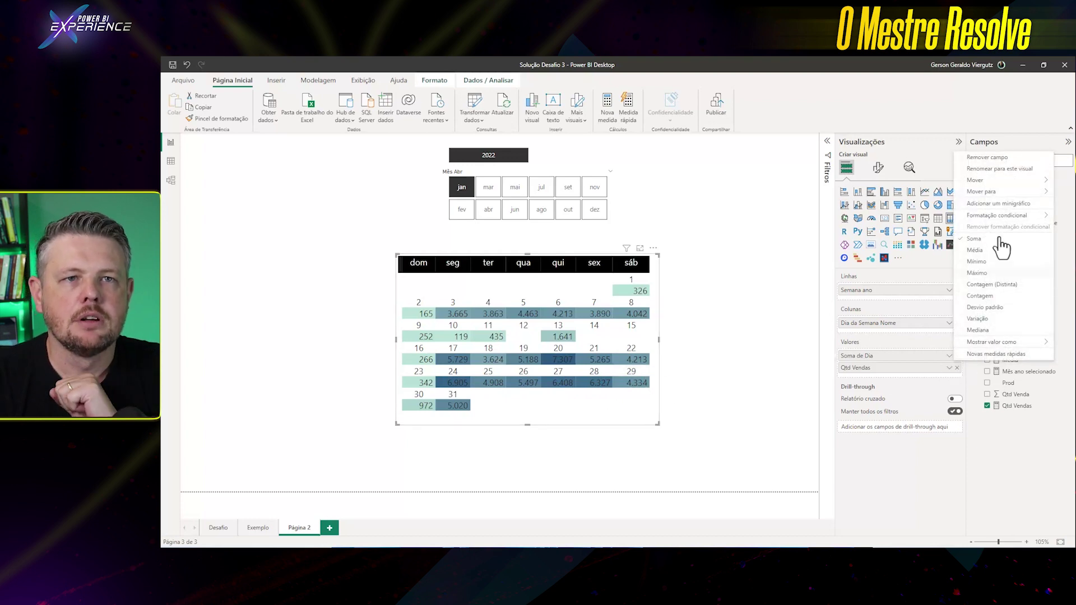
Step: Start a Soma de Dia background colour rule that leaves empty cells unformatted
mouse_move(995, 218)
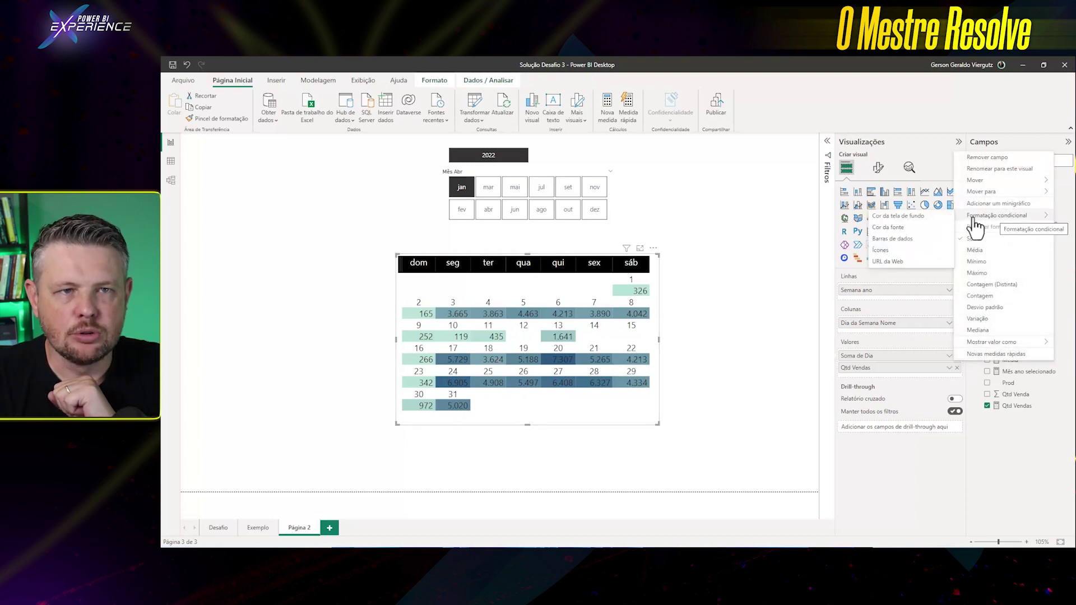
click(913, 217)
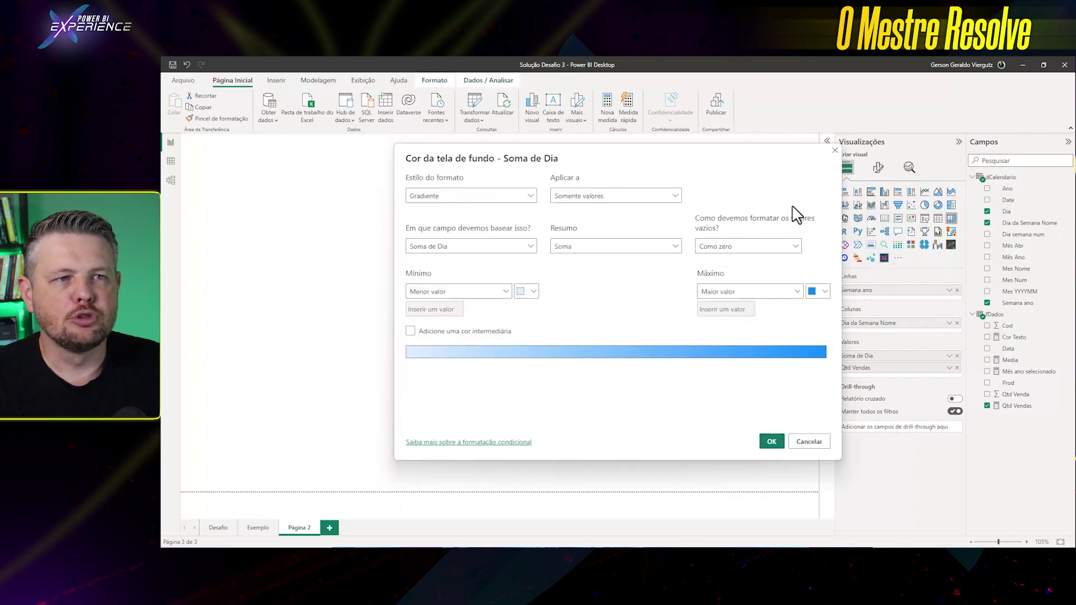
click(769, 255)
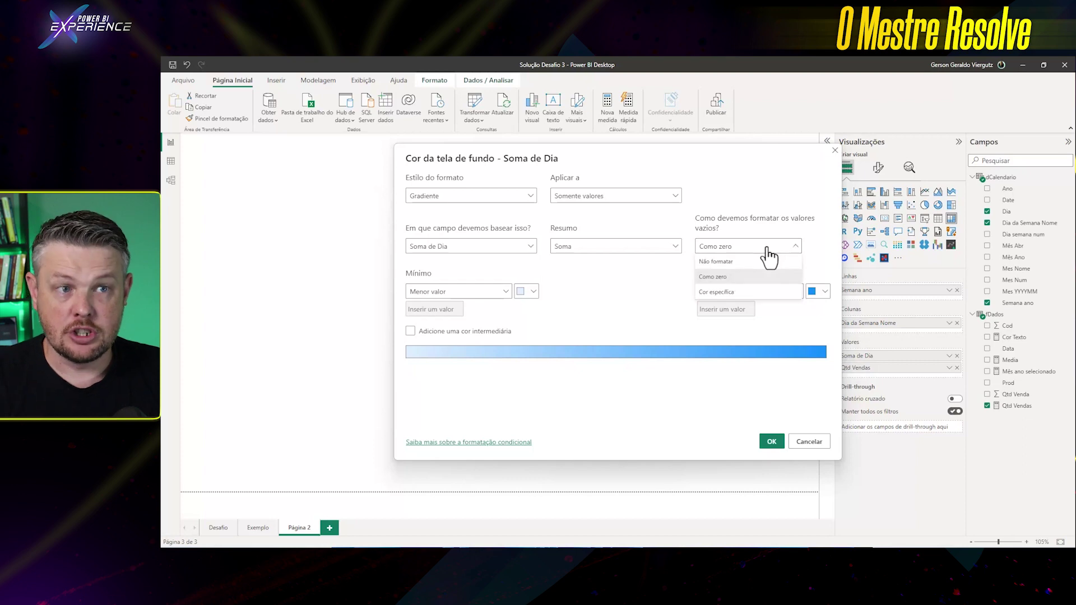
click(730, 275)
Step: Set the Soma de Dia gradient colours to teal minimum and blue-grey maximum
click(530, 292)
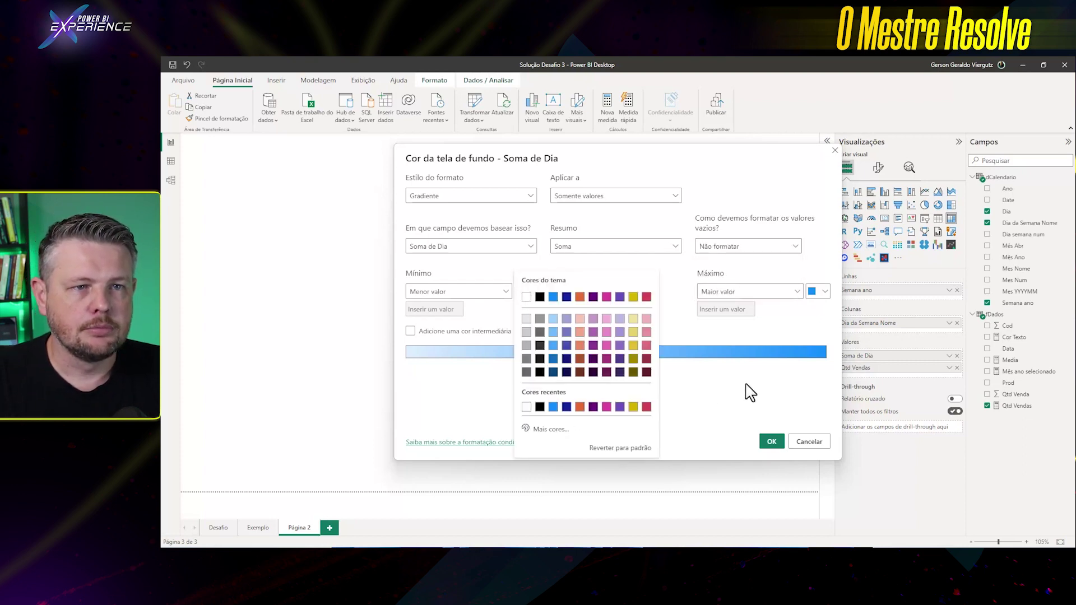
click(819, 293)
click(824, 291)
click(723, 433)
key(ctrl+v)
click(680, 445)
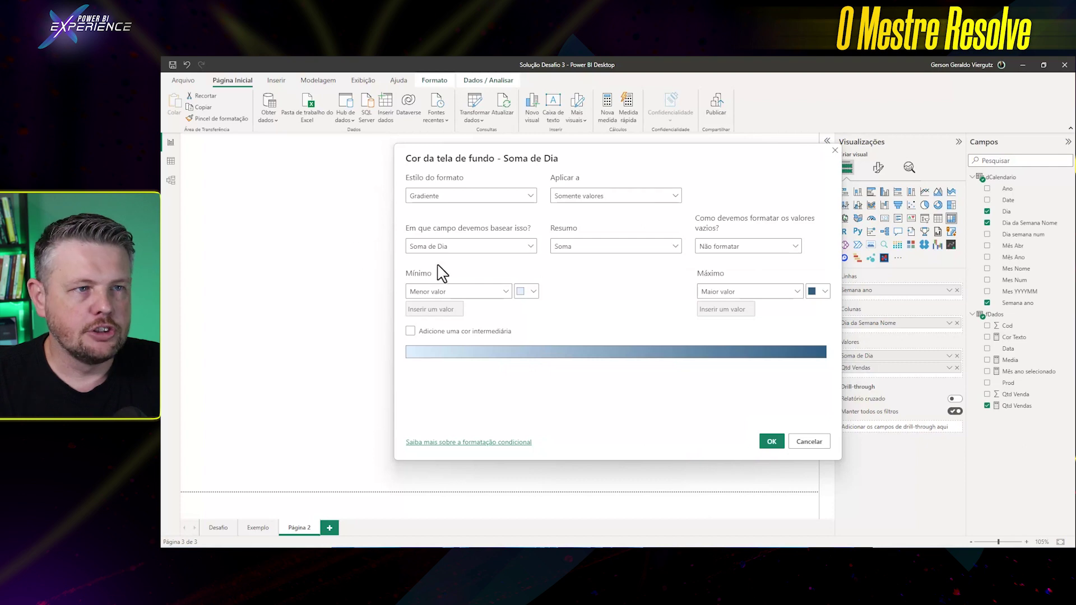
click(533, 292)
click(551, 430)
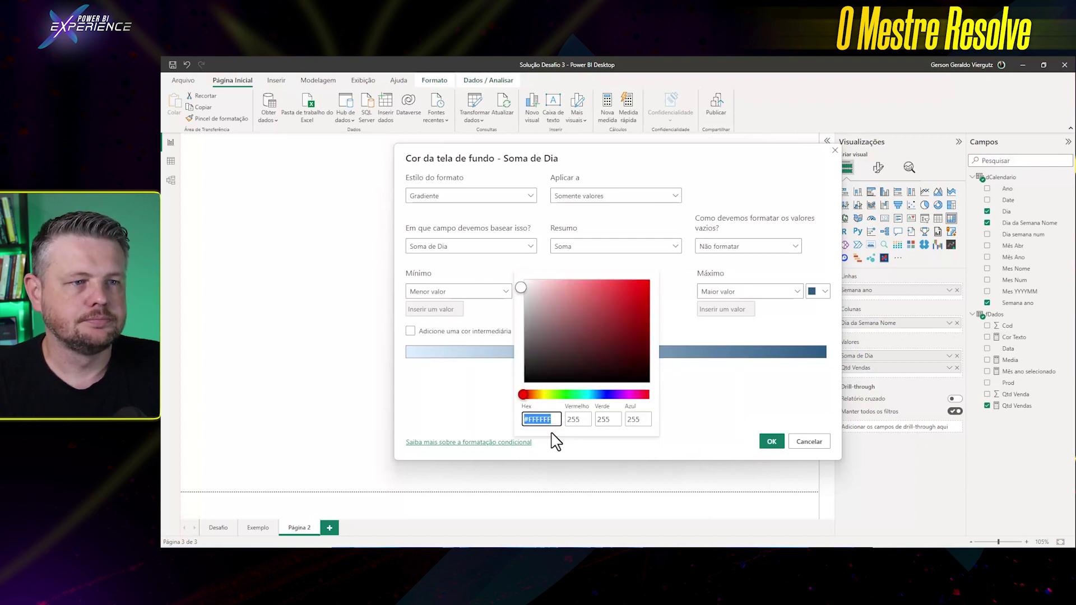
key(ctrl+v)
click(721, 408)
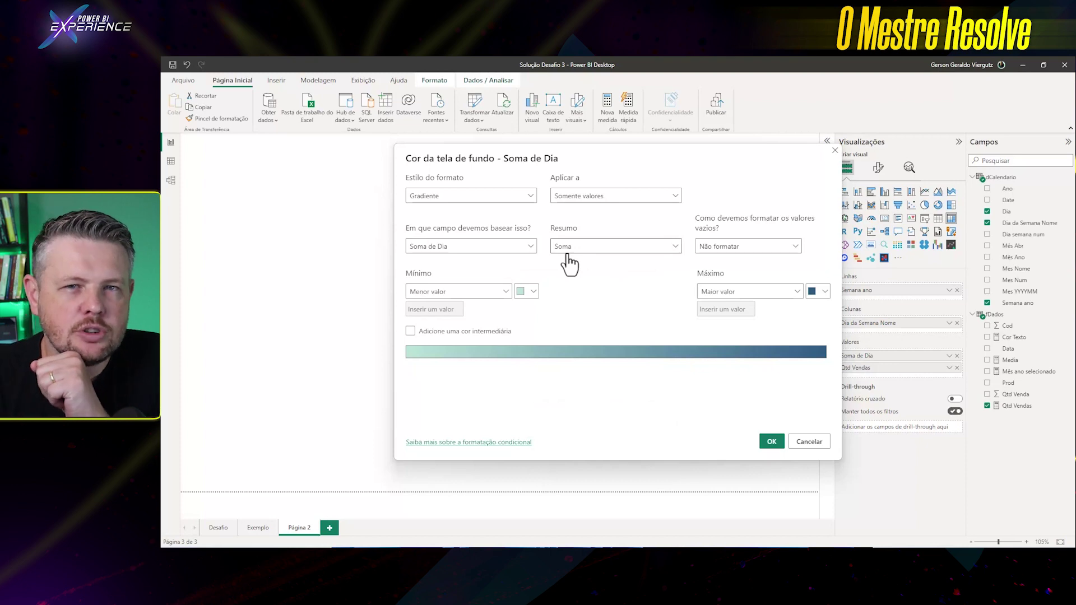
Step: Base the Soma de Dia gradient on the fDados Qtd Vendas field and apply it
click(521, 247)
click(414, 292)
click(450, 383)
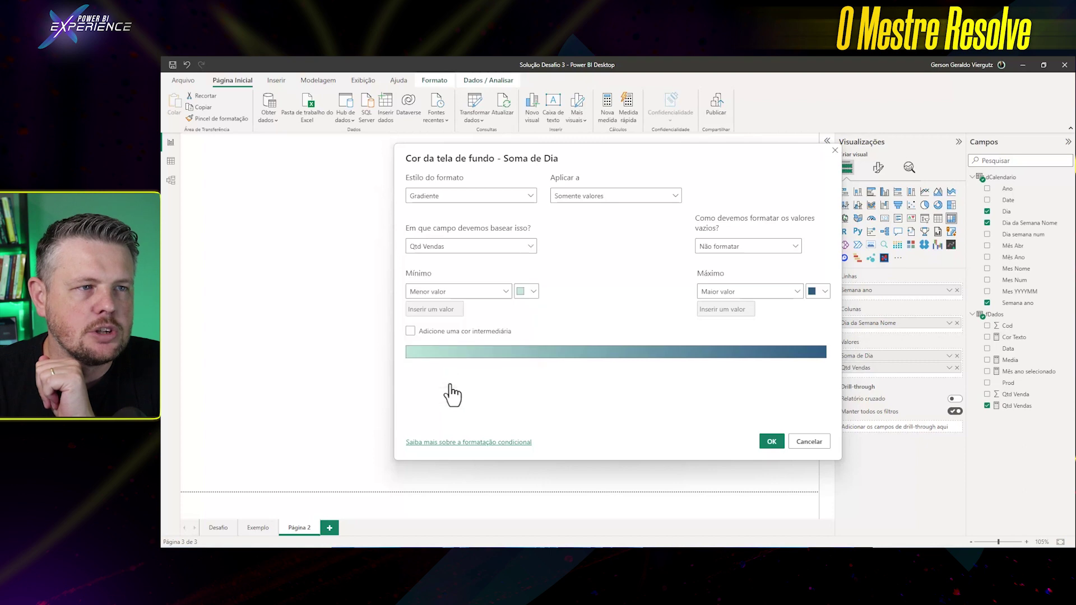
click(772, 443)
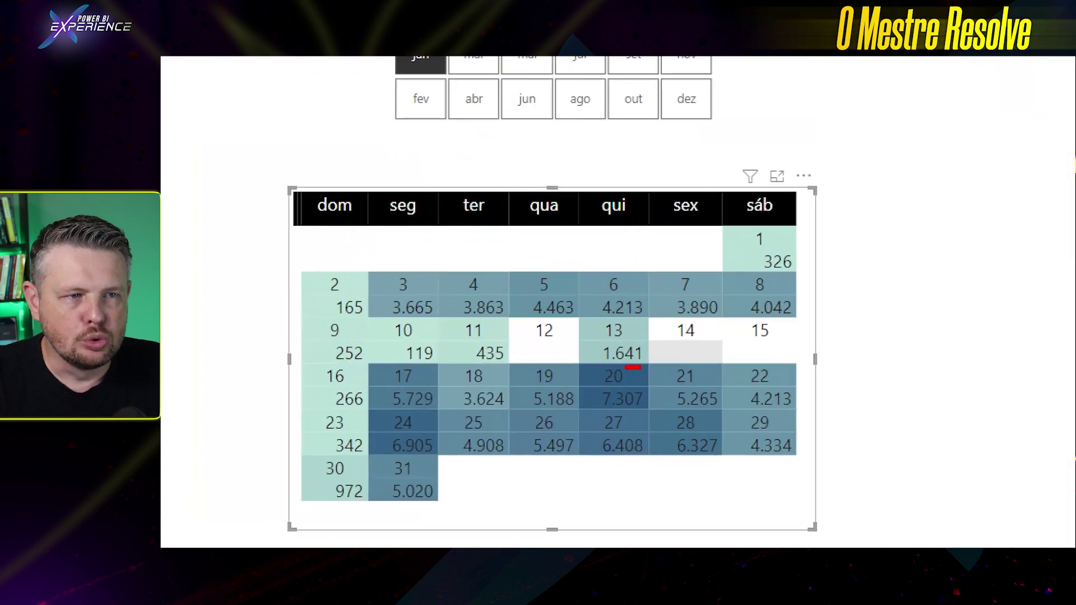
Step: Inspect the formulas of the Media and Cor Texto measures
mouse_move(641, 367)
mouse_down()
mouse_move(667, 365)
mouse_move(639, 398)
mouse_up()
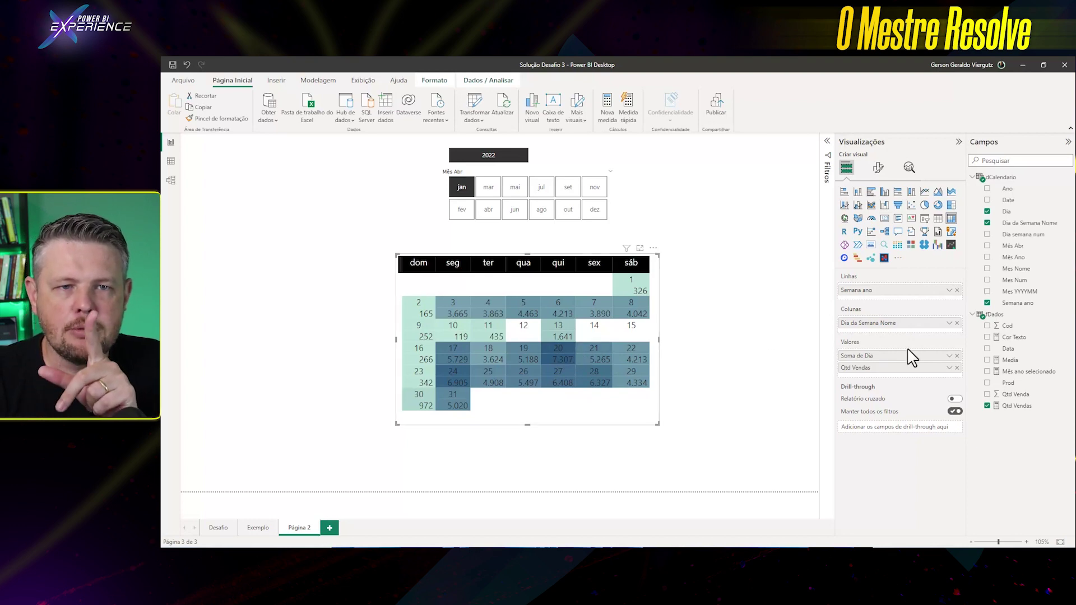
click(1009, 360)
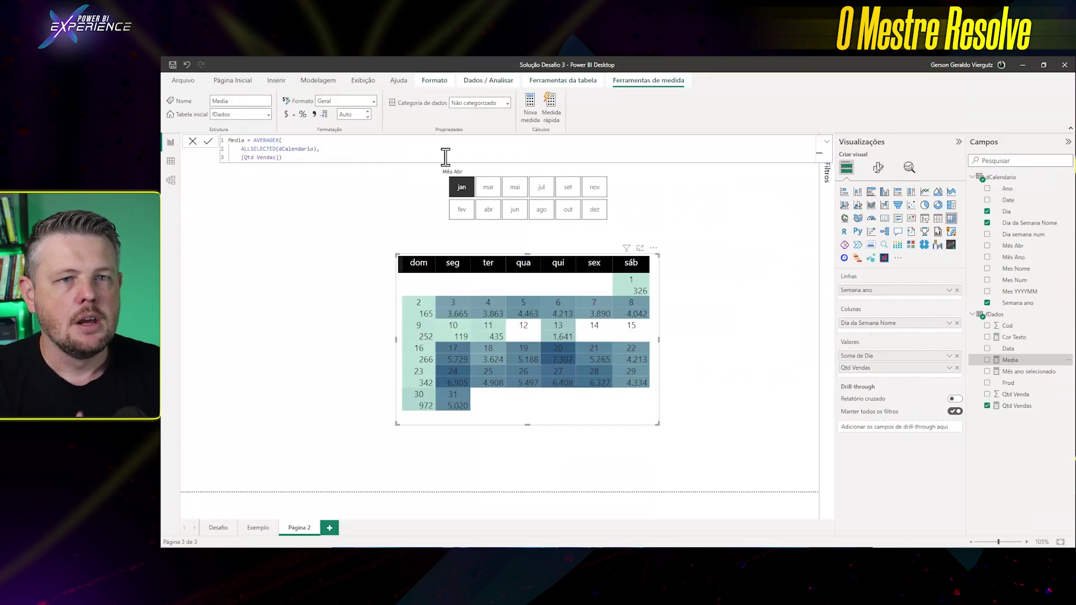
click(1013, 338)
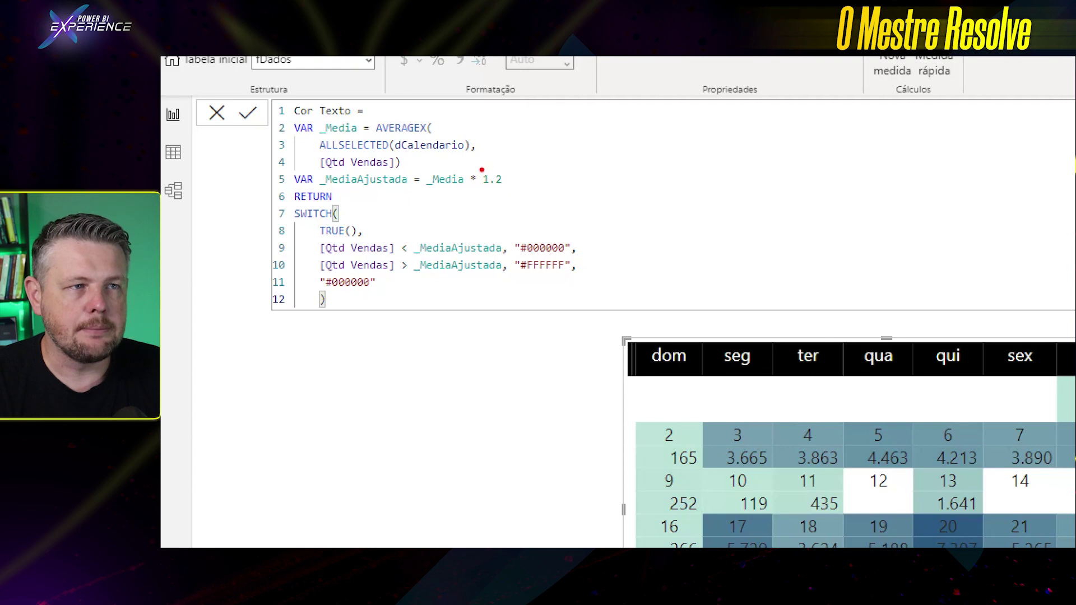
Step: Review the Cor Texto SWITCH formula (black below 1.2× average, white above) and commit it
drag(463, 163, 528, 192)
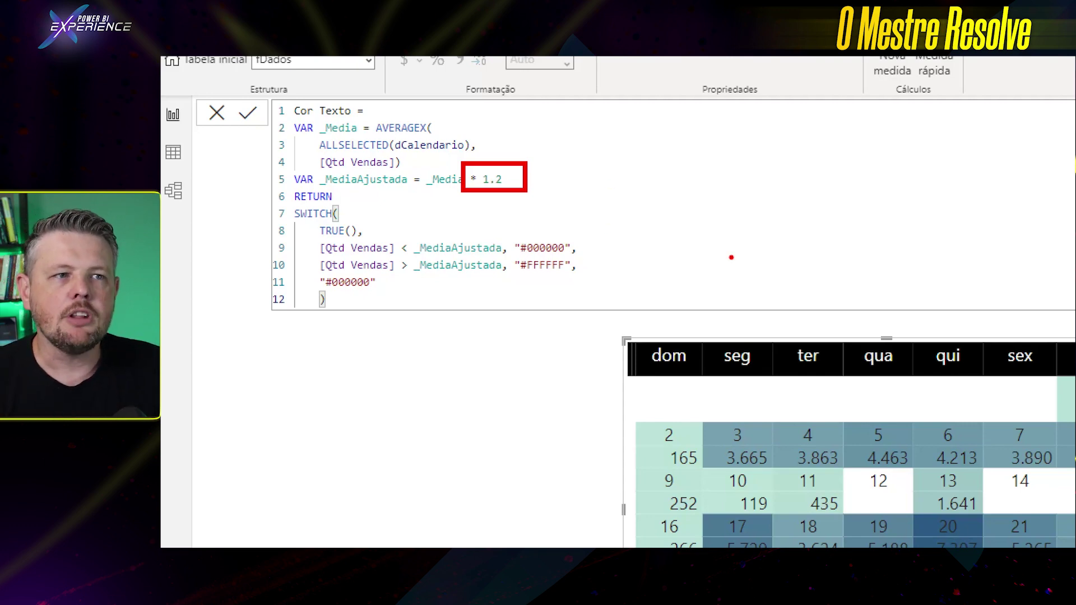
drag(582, 246, 649, 213)
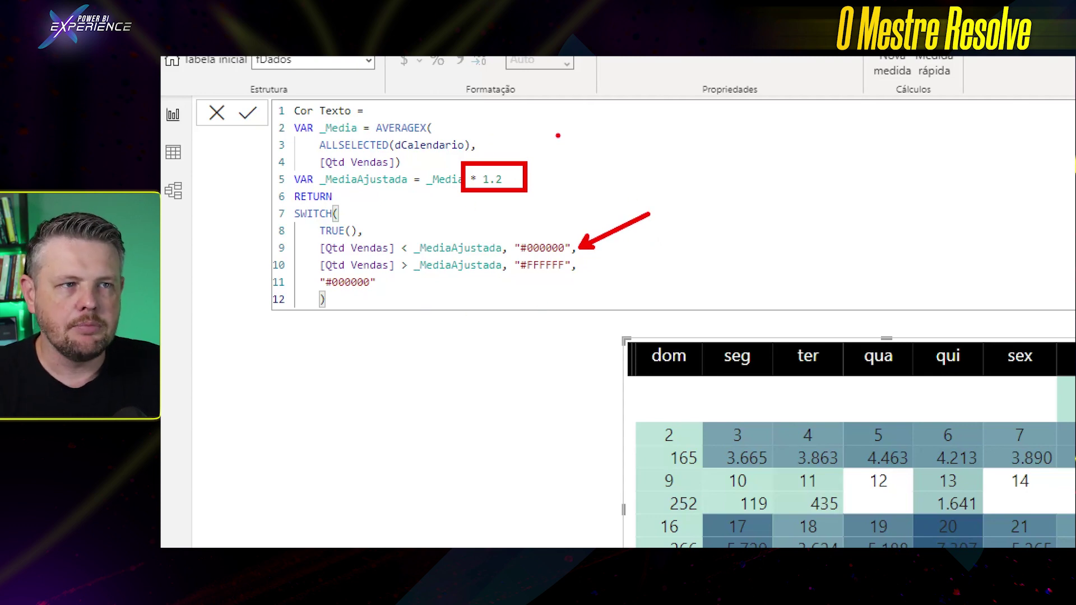
drag(571, 267, 631, 297)
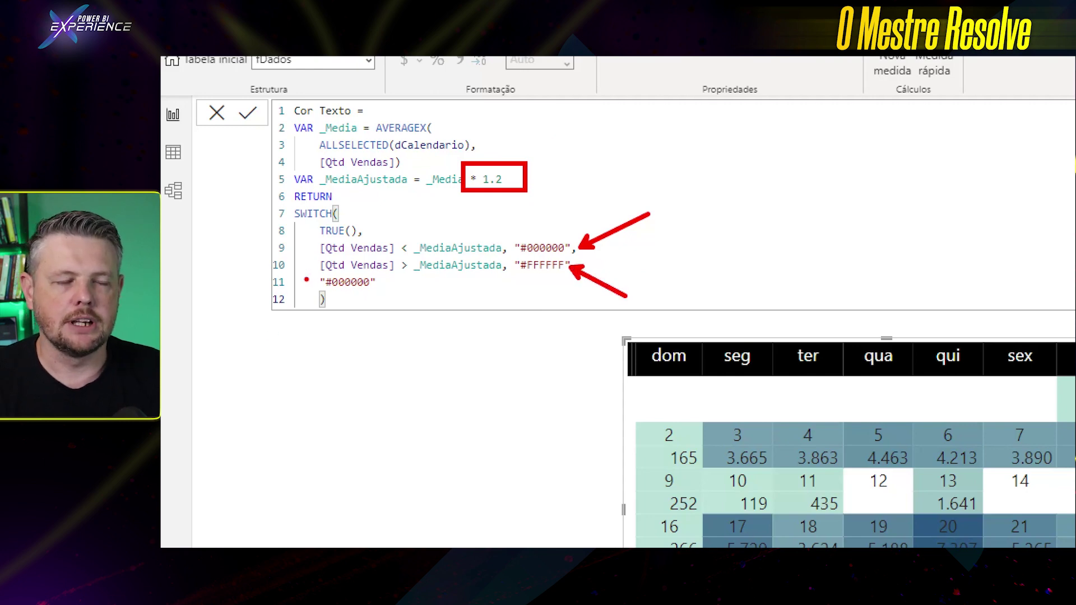
key(Escape)
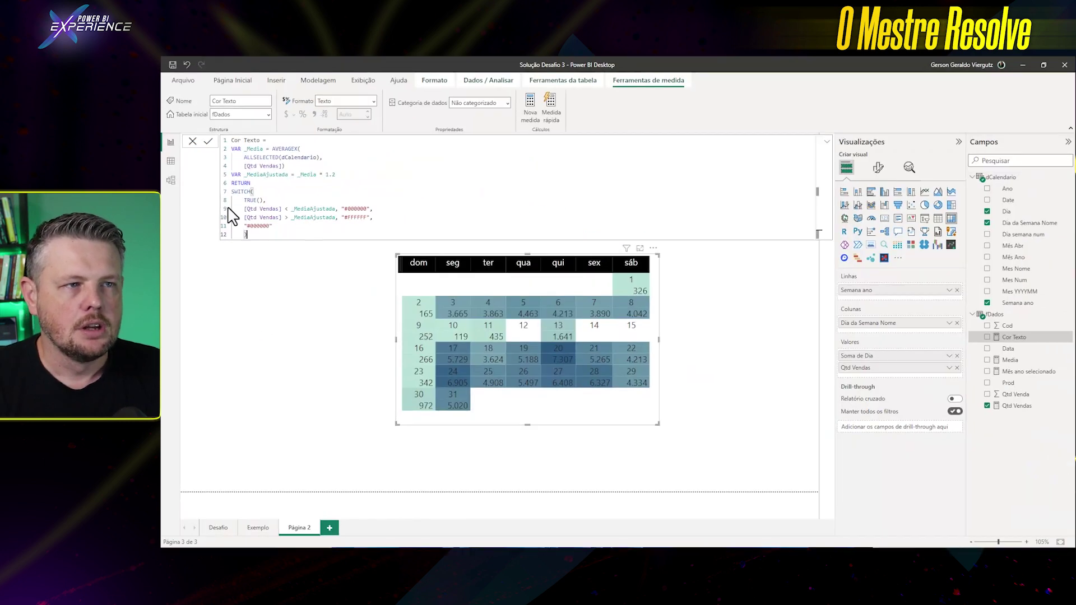
click(193, 142)
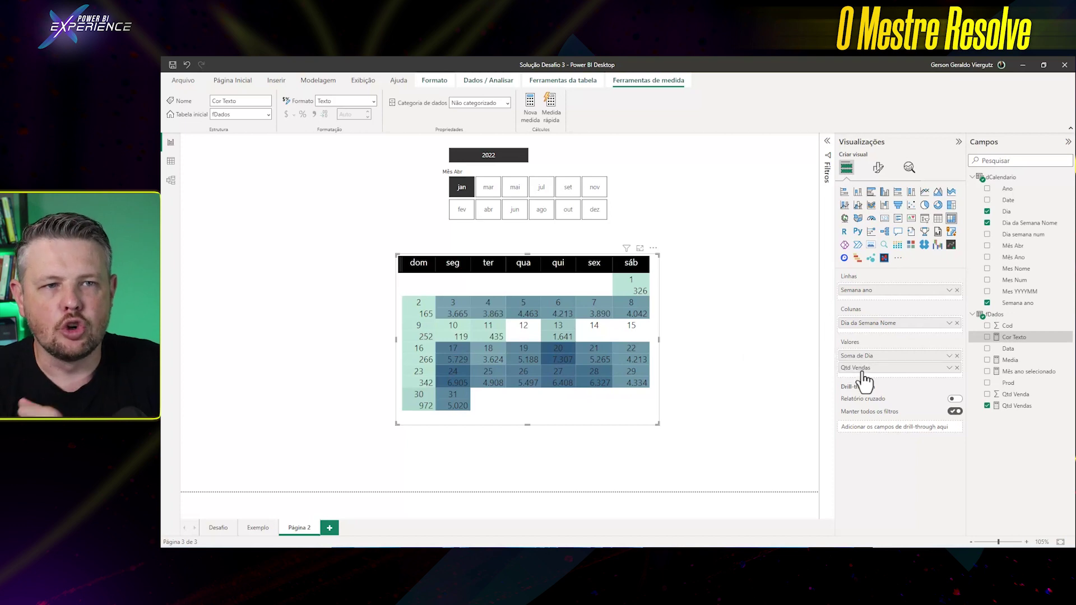
Step: Set the Soma de Dia font color to follow the Cor Texto field value
click(949, 355)
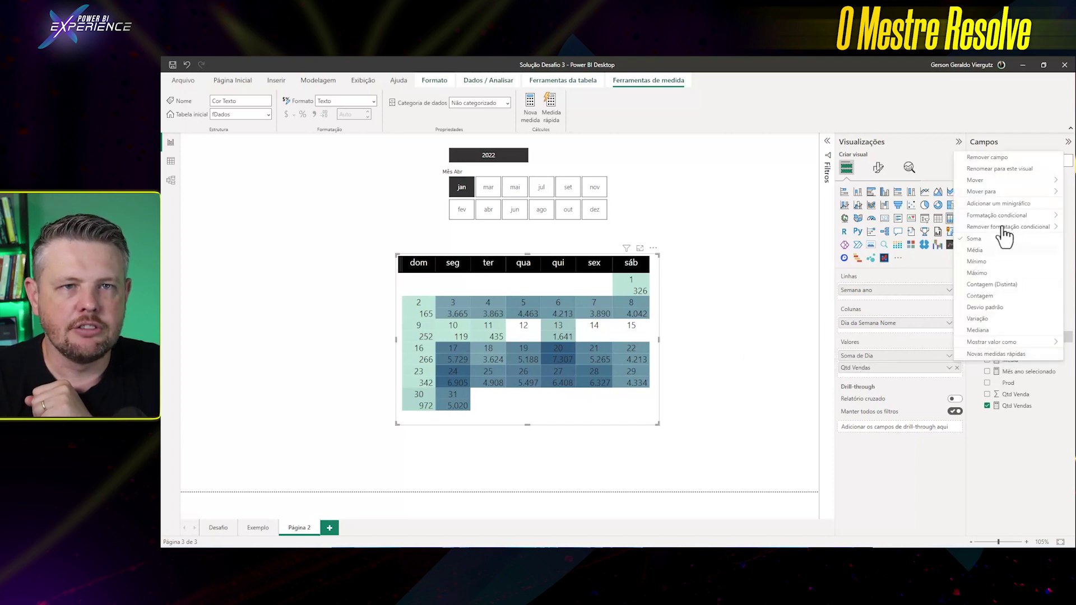
mouse_move(1001, 217)
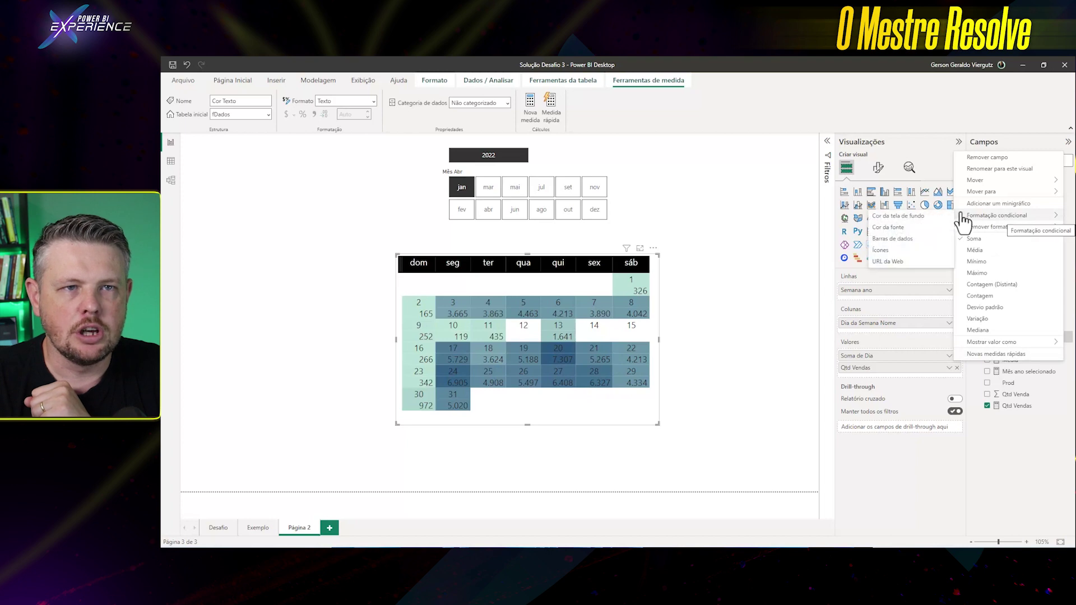
click(903, 229)
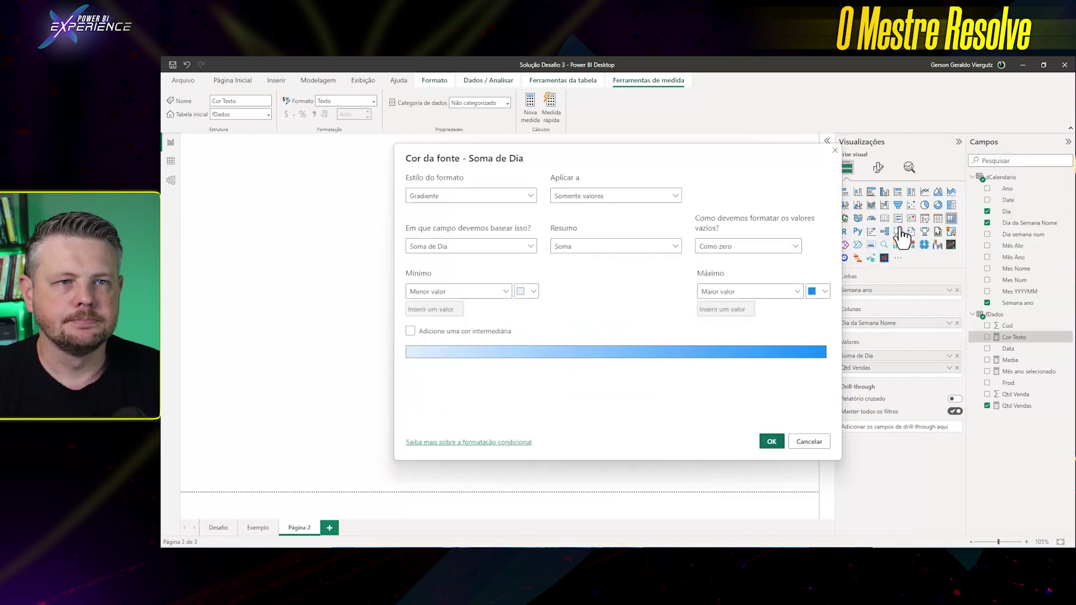
click(483, 199)
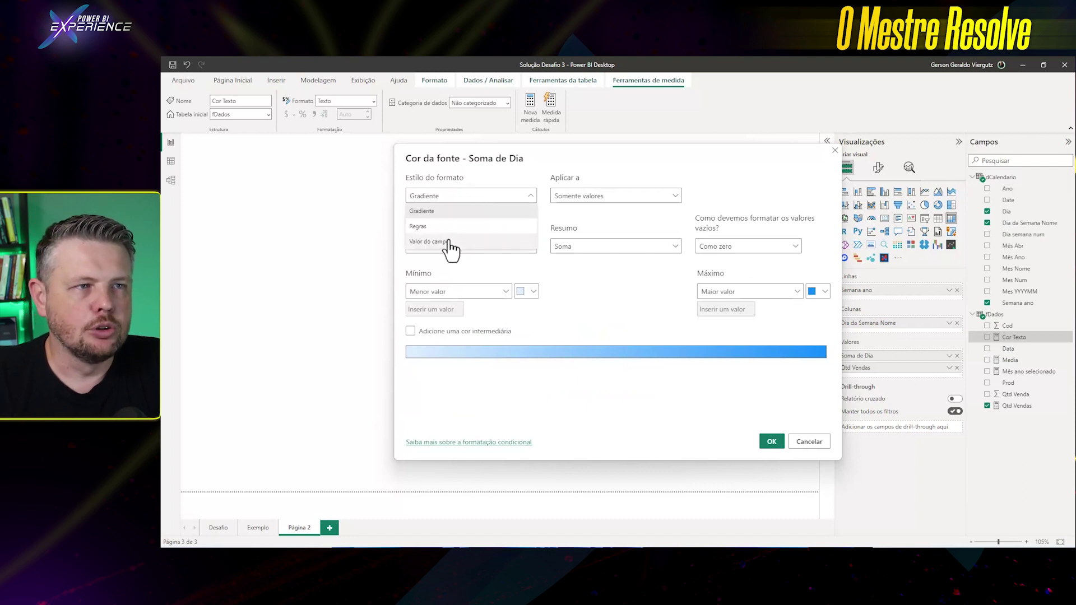
click(451, 242)
click(506, 237)
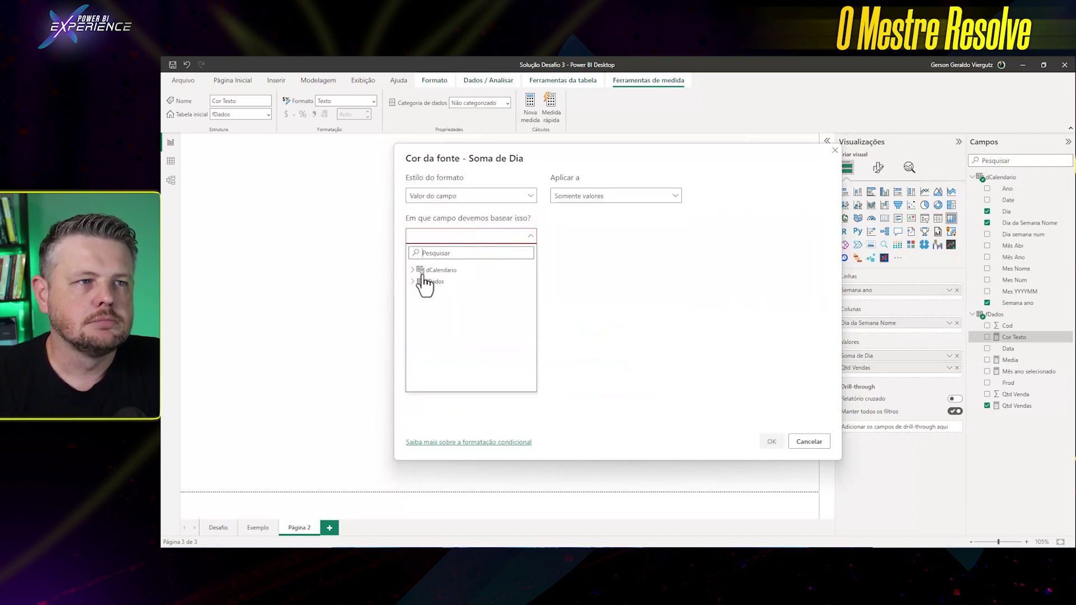
click(414, 282)
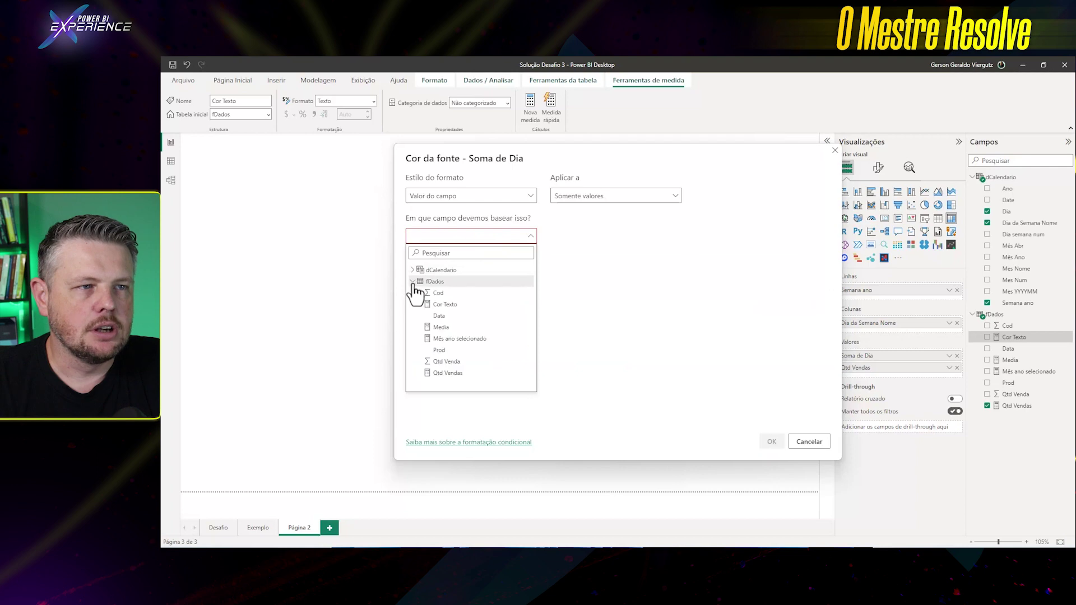
click(440, 305)
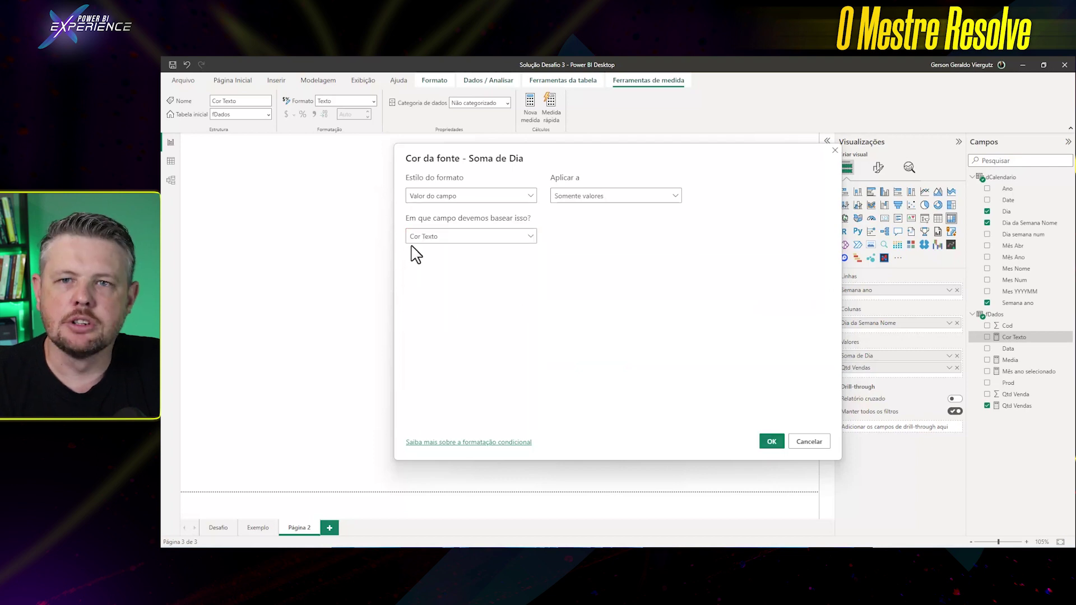
click(777, 444)
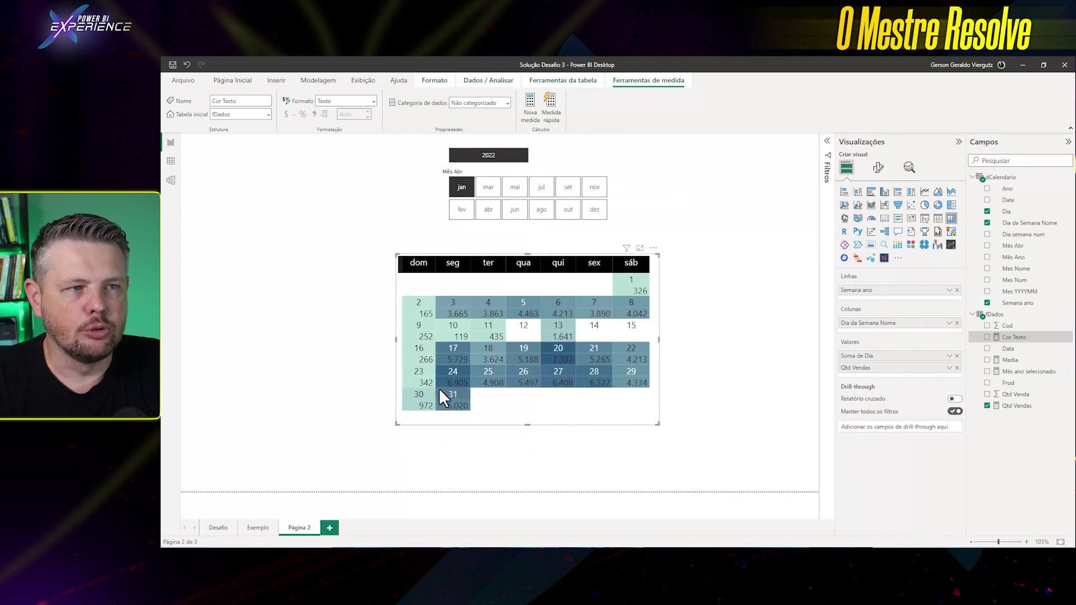
Step: Base the Qtd Vendas font color on Cor Texto, then filter the calendar to jun
click(950, 369)
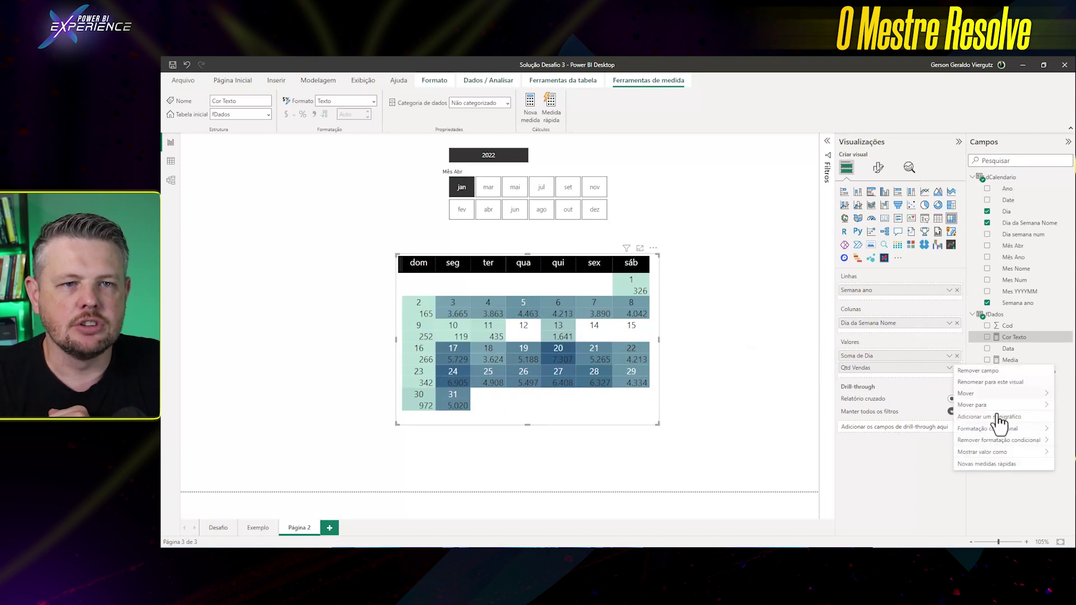
mouse_move(989, 428)
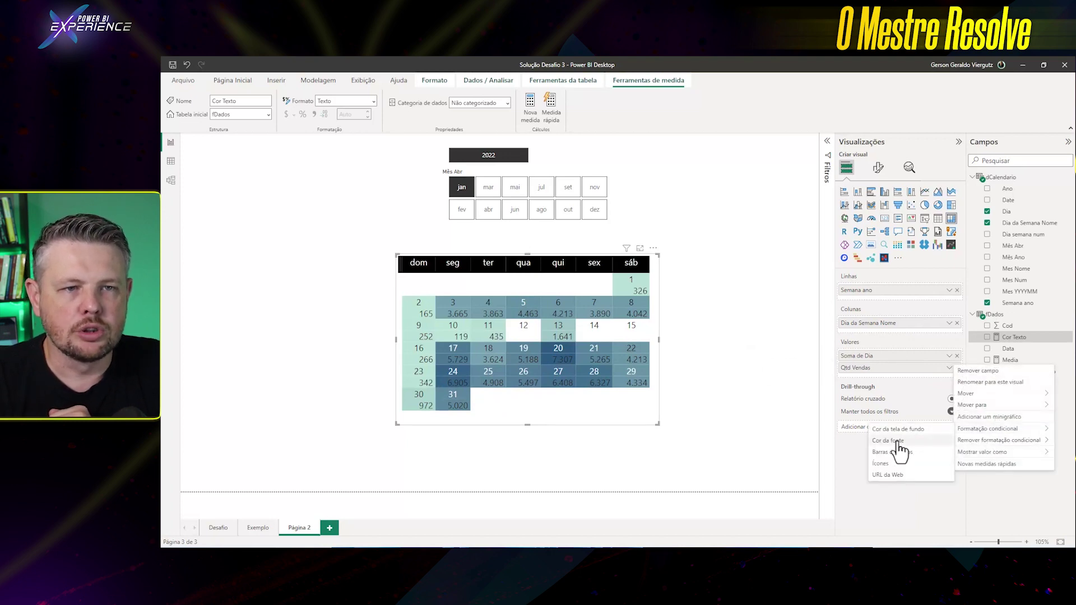
click(897, 441)
click(483, 198)
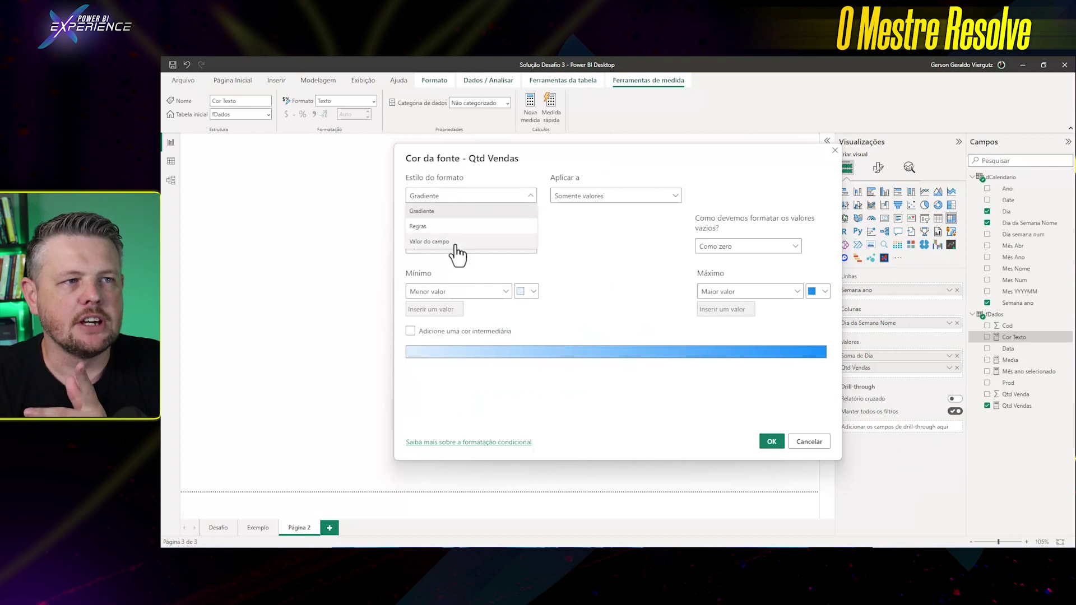
click(456, 244)
click(457, 237)
click(414, 282)
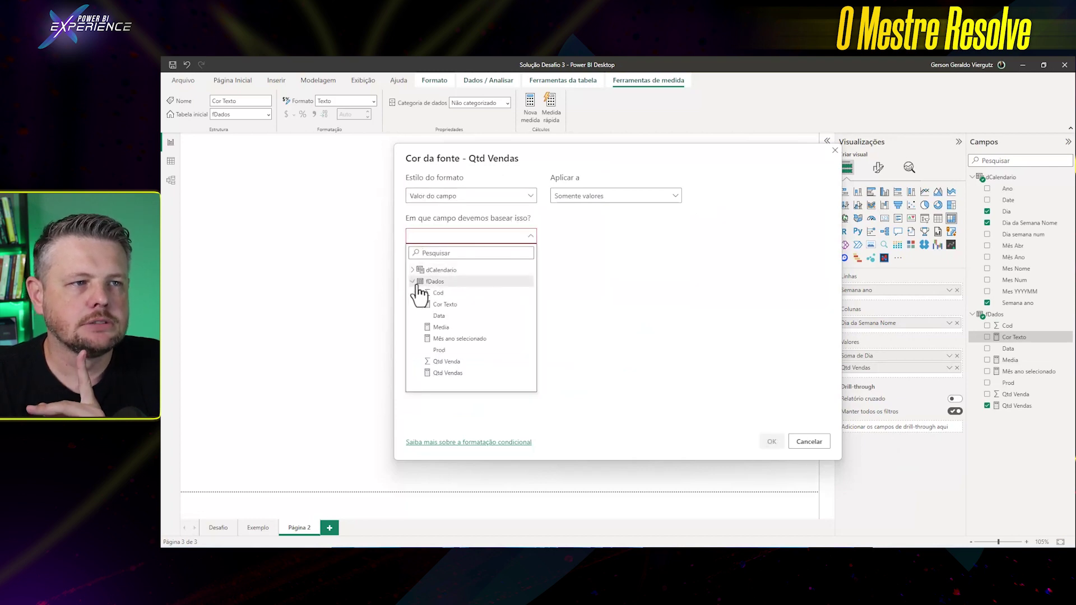
click(446, 375)
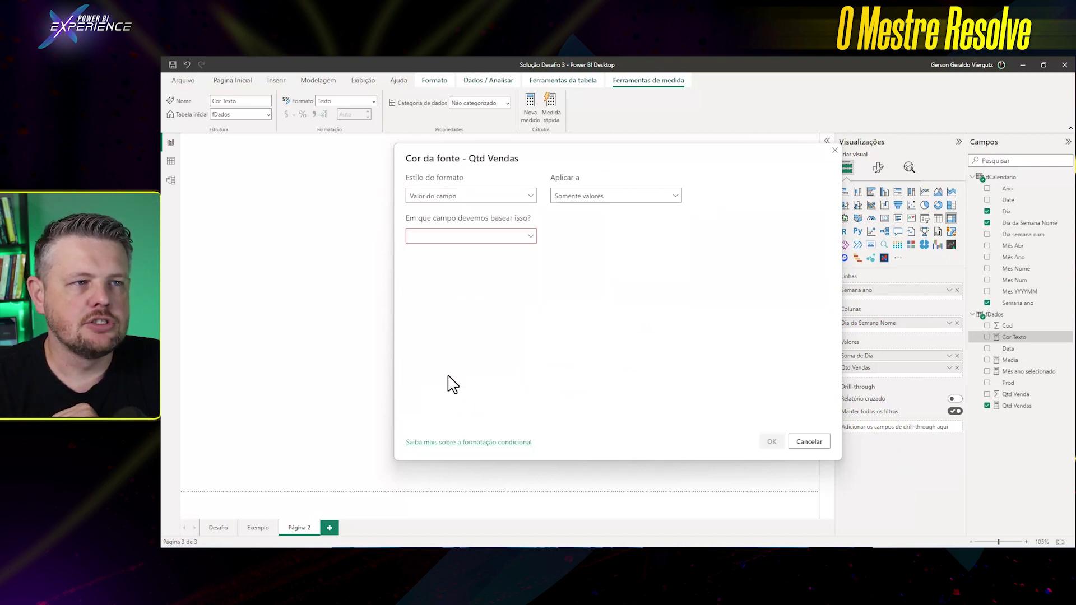
click(463, 241)
click(440, 304)
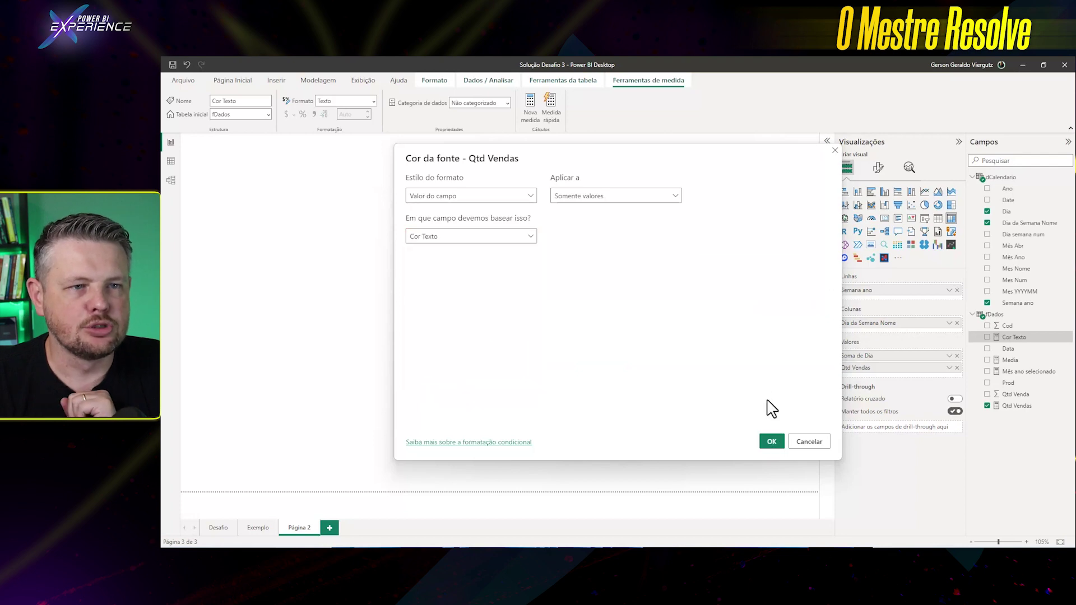
click(771, 445)
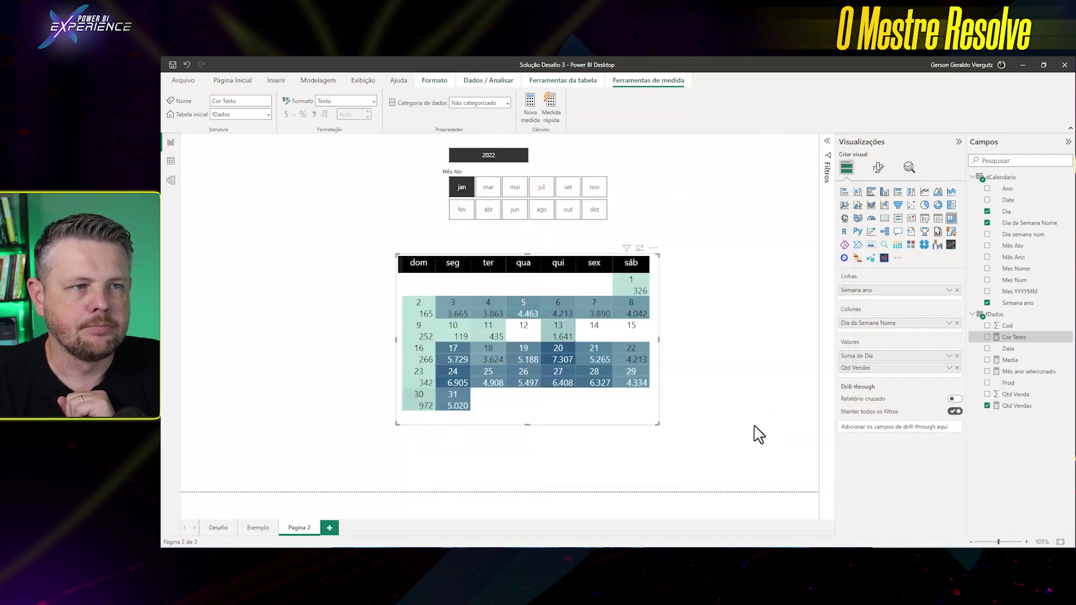
click(754, 432)
click(515, 212)
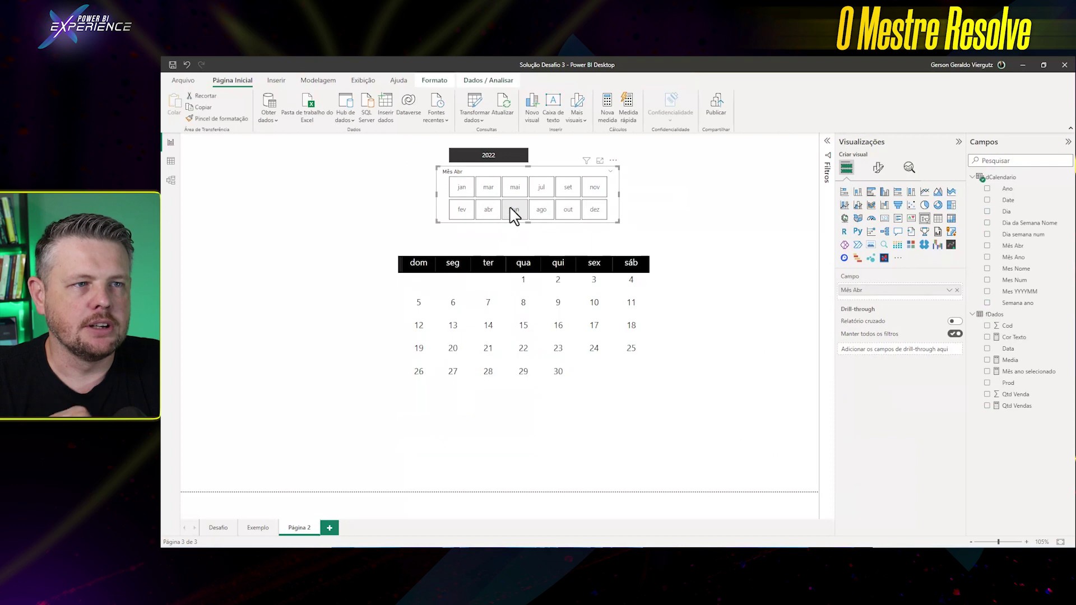
Step: Filter the calendar to abr, ago, out and finally dez in the month slicer
click(489, 210)
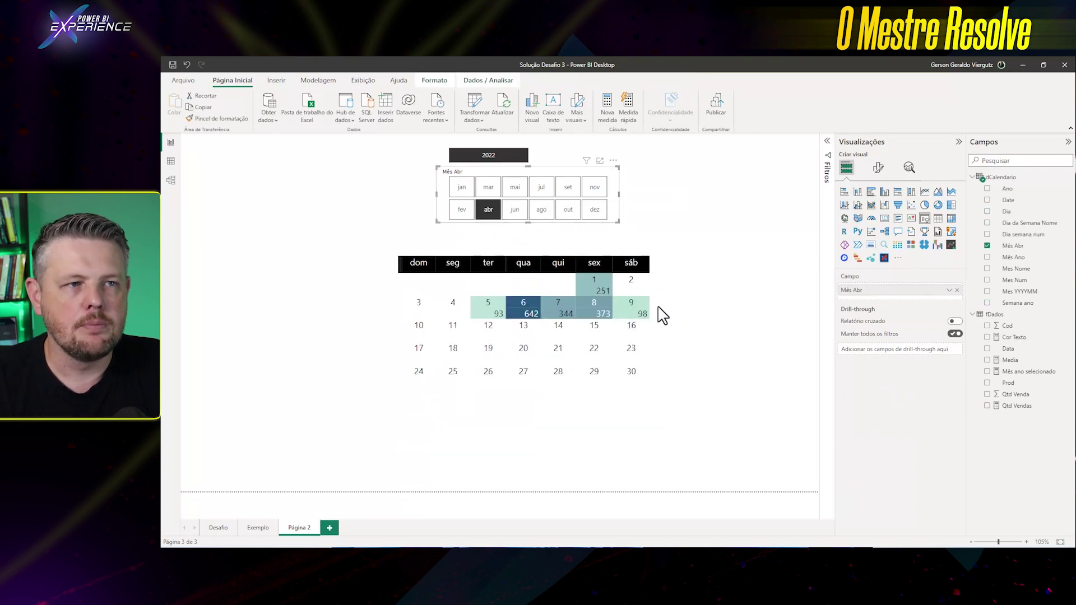
click(544, 216)
click(571, 215)
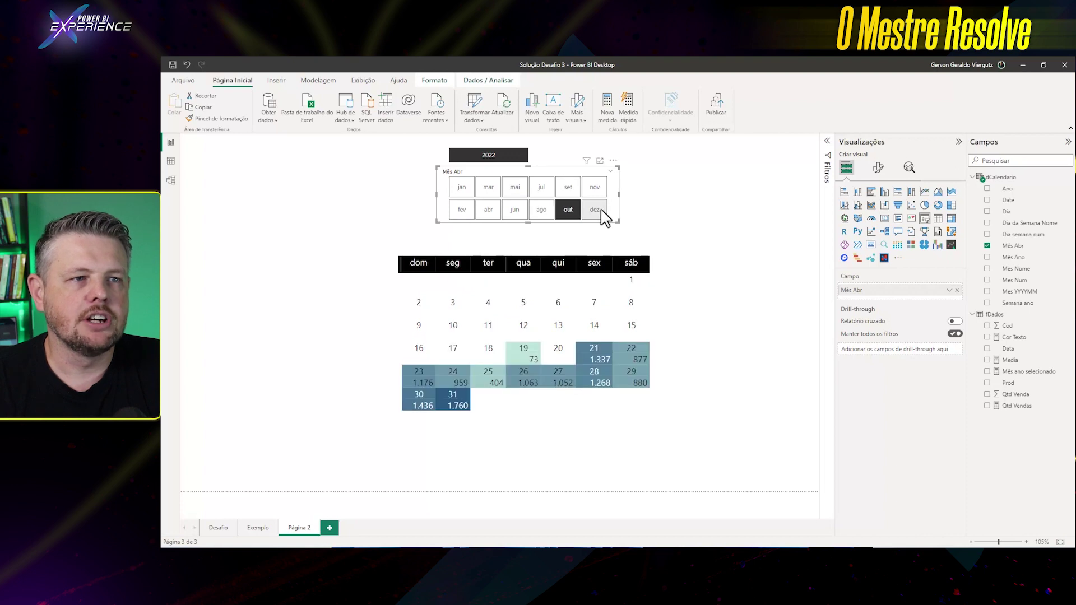
click(598, 211)
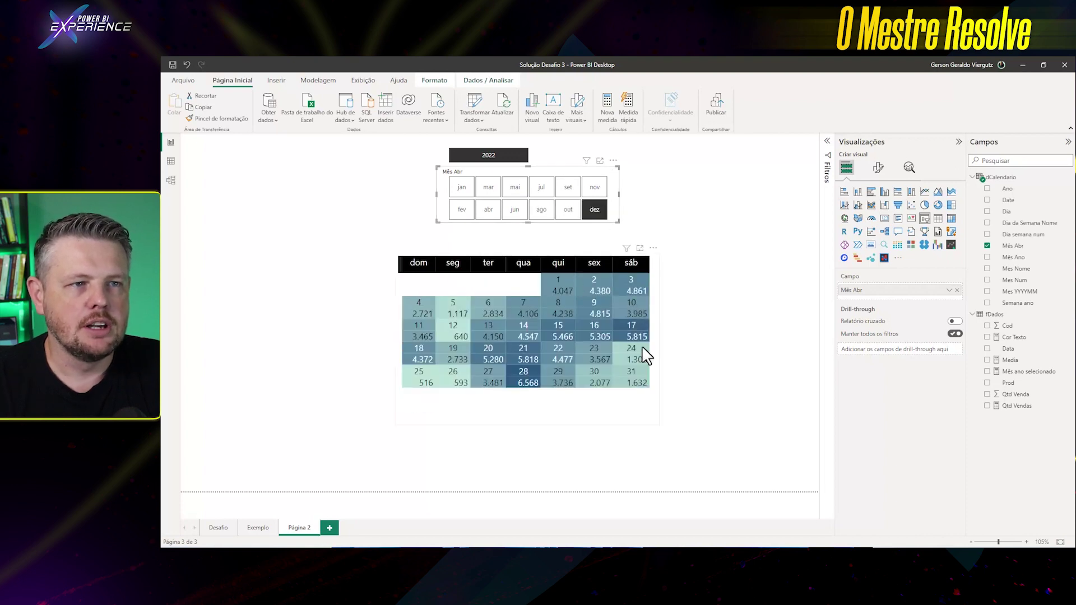